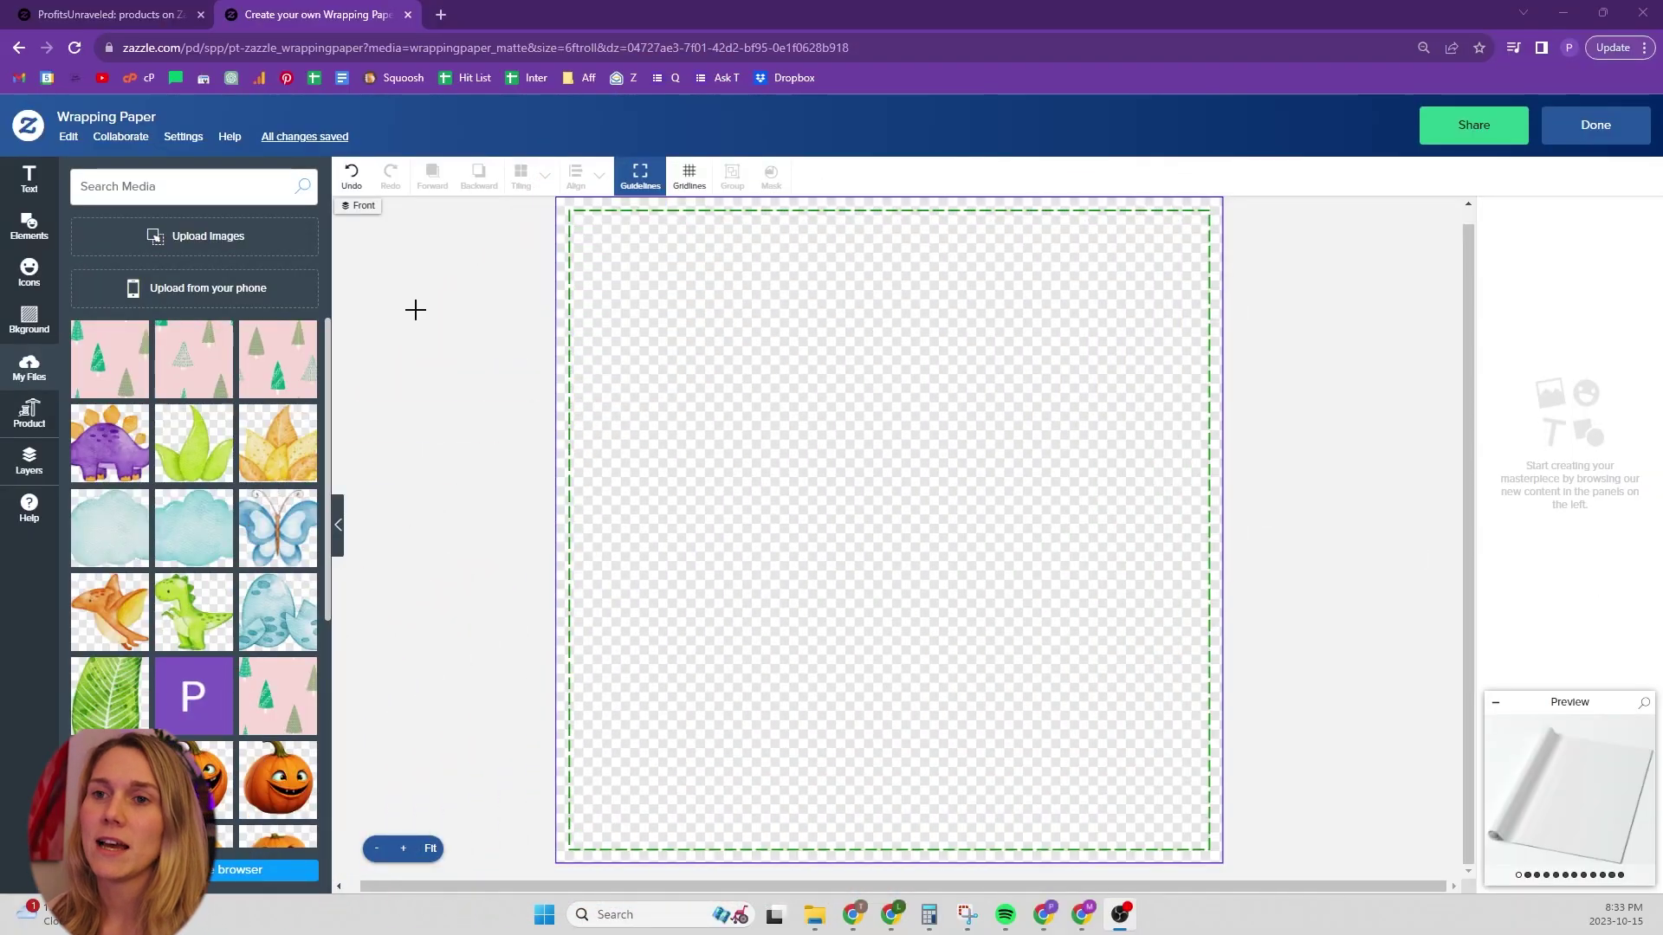
Add the first pink Christmas-tree pattern from My Files to the blank wrapping paper
click(311, 374)
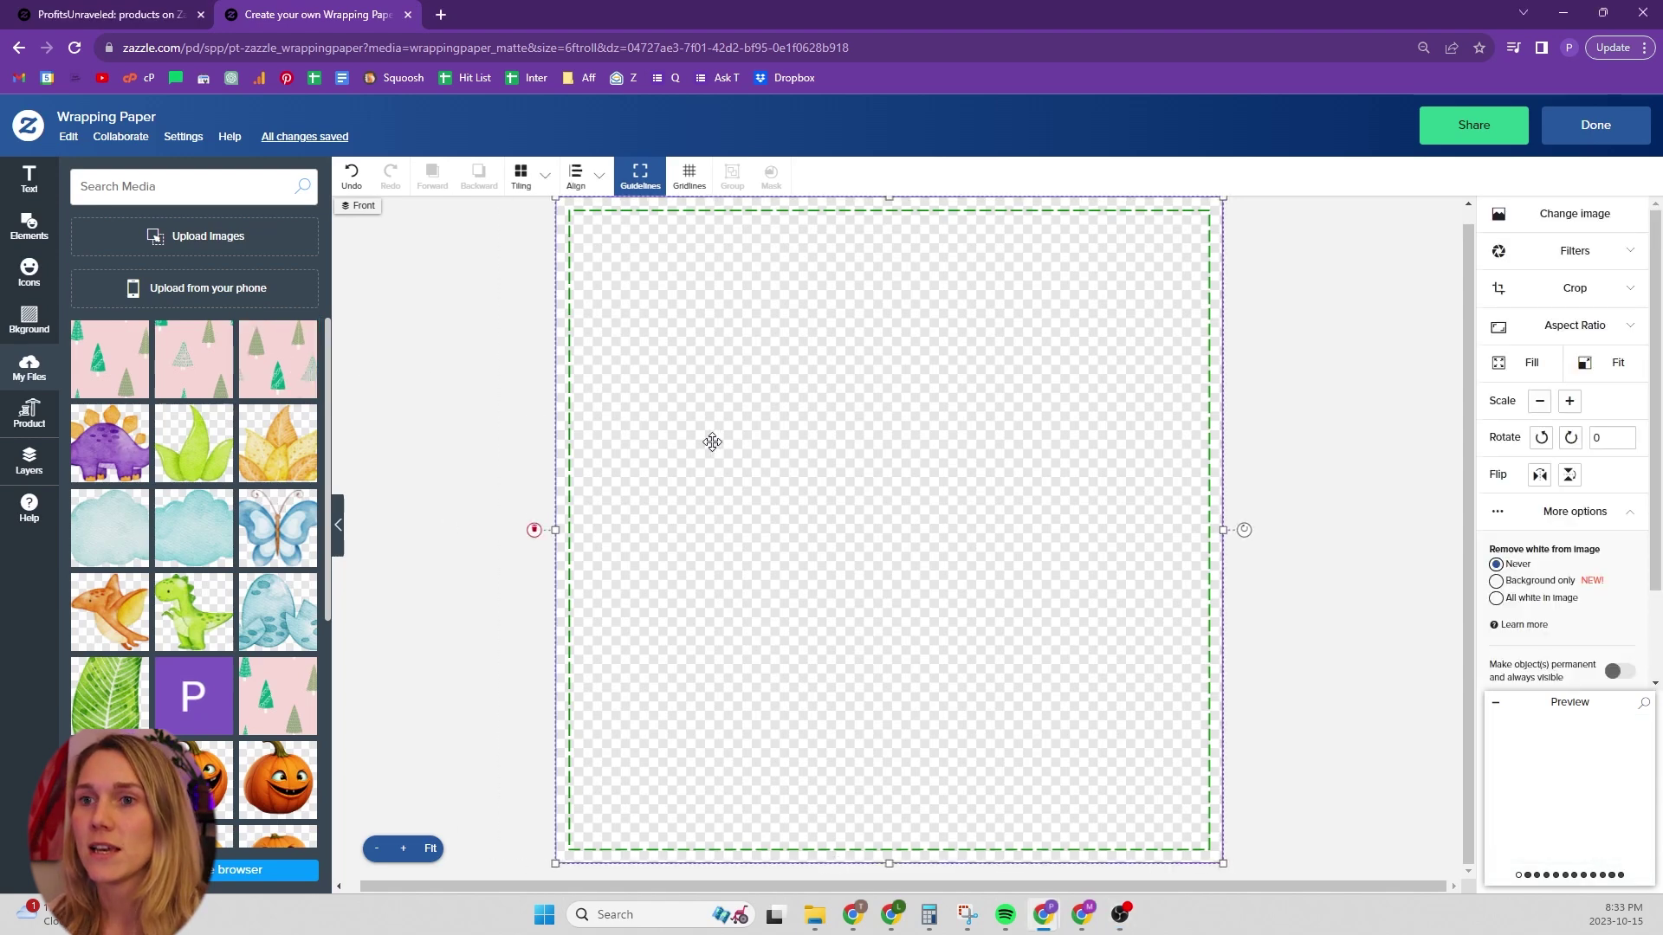
Try the second tree pattern, then delete it and the first pattern so the paper is blank
click(195, 379)
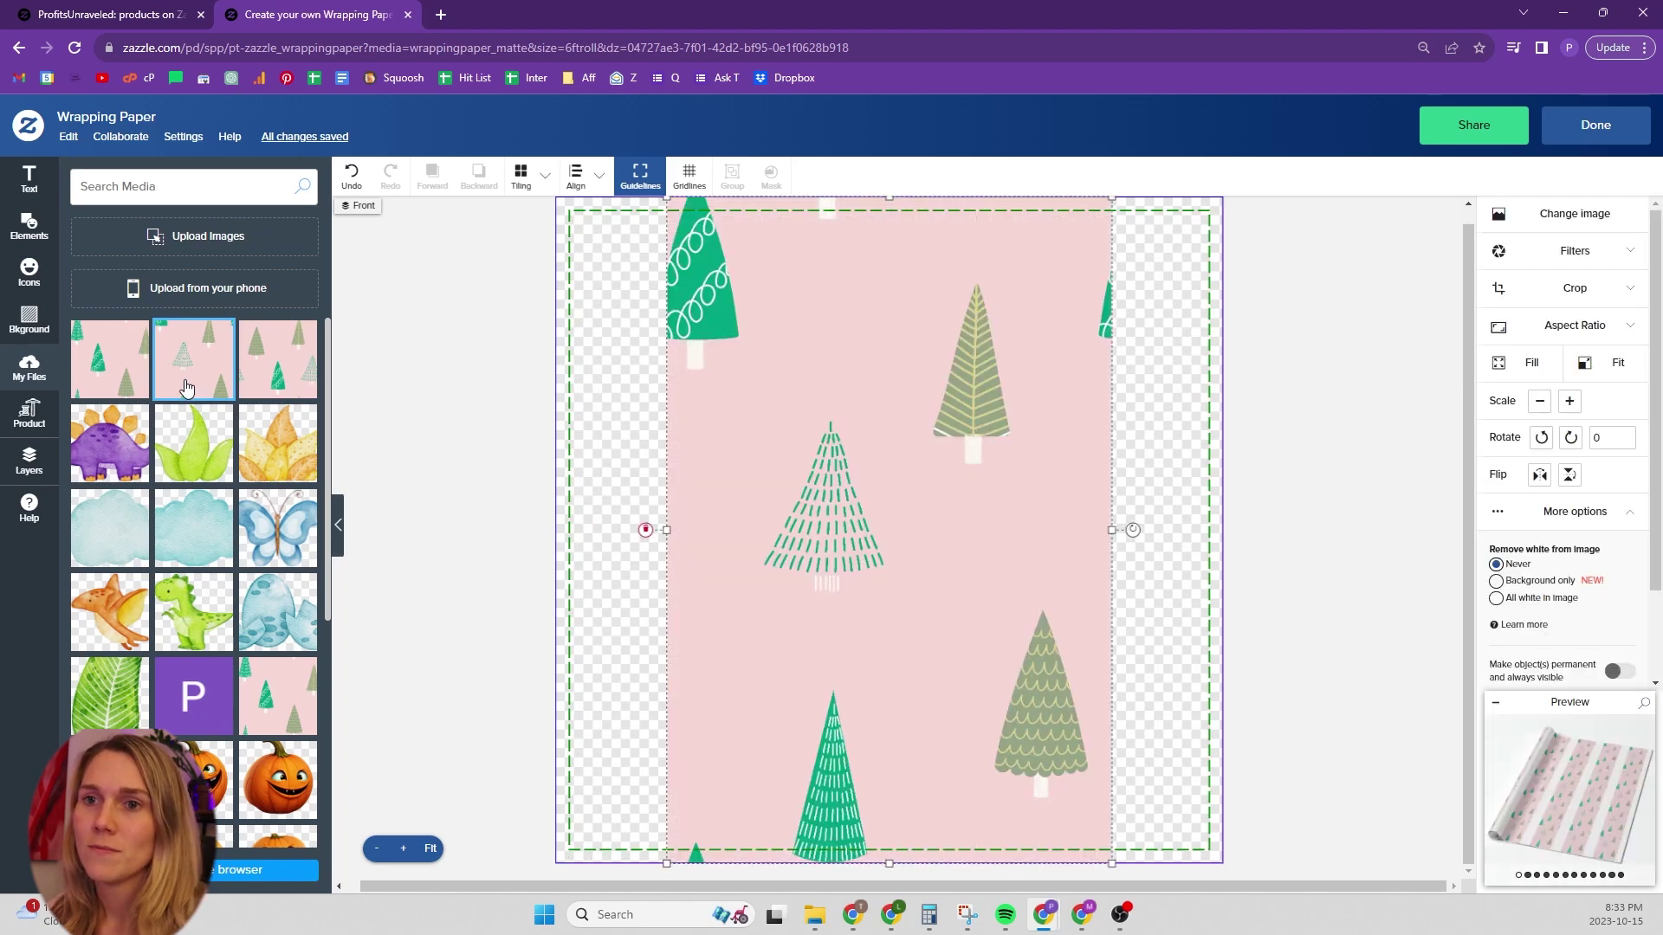
click(782, 329)
click(782, 329)
key(Delete)
click(130, 363)
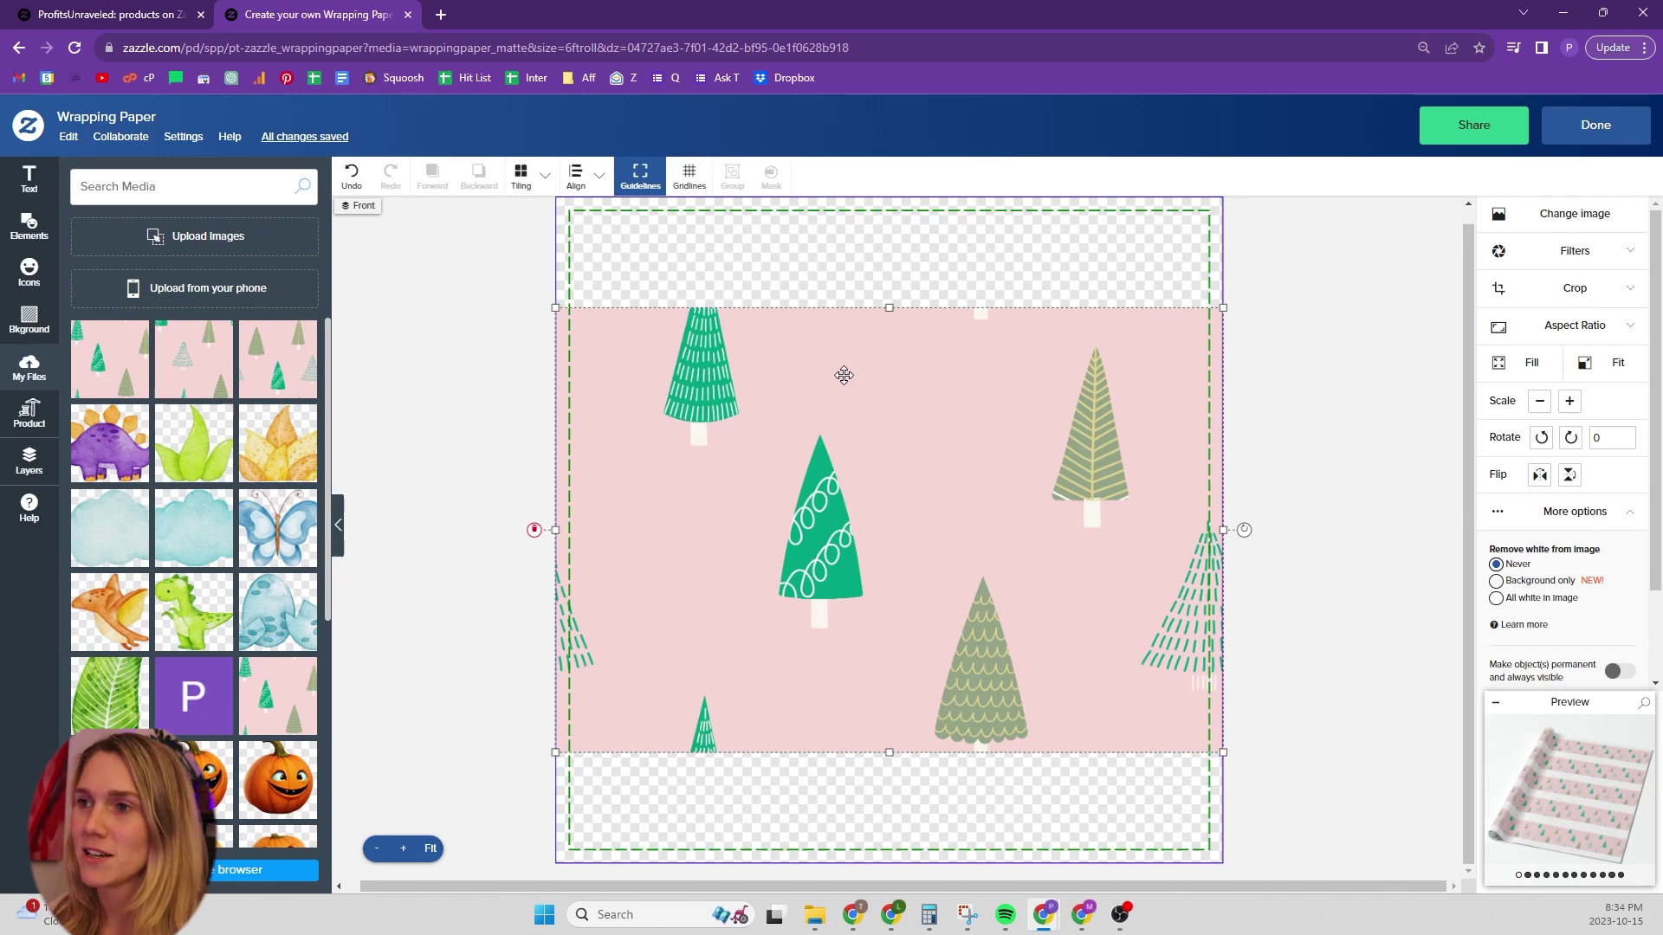
key(Delete)
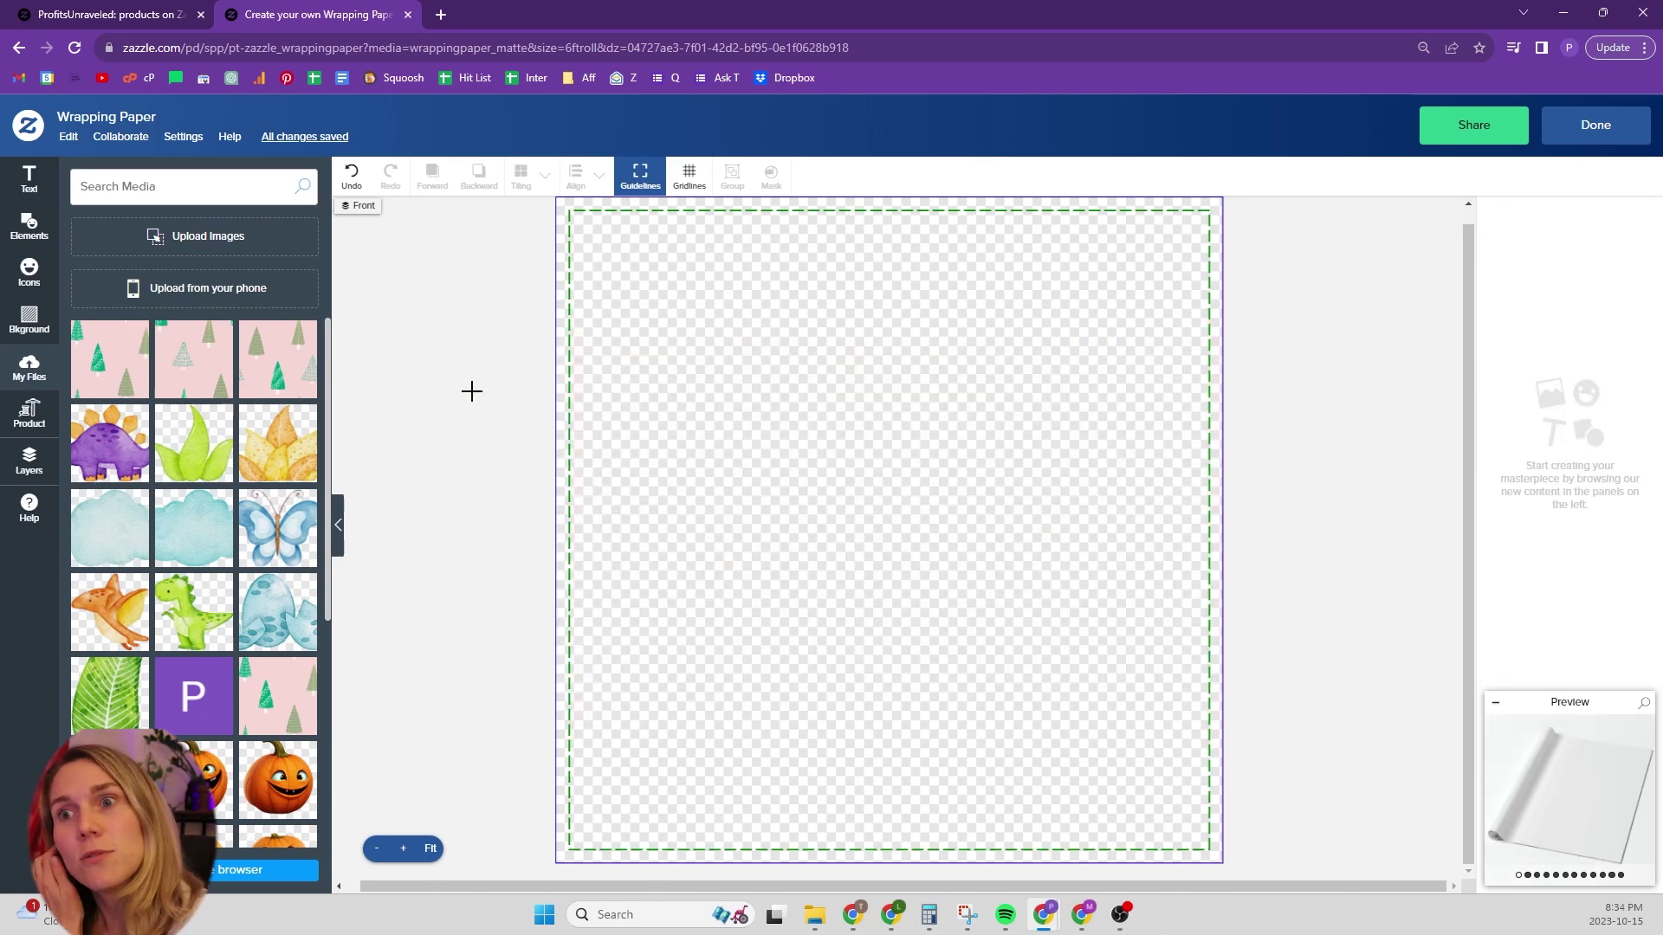
Place christmas trees-03.png, set its design placement to Tile, and check the product preview
click(270, 377)
click(57, 478)
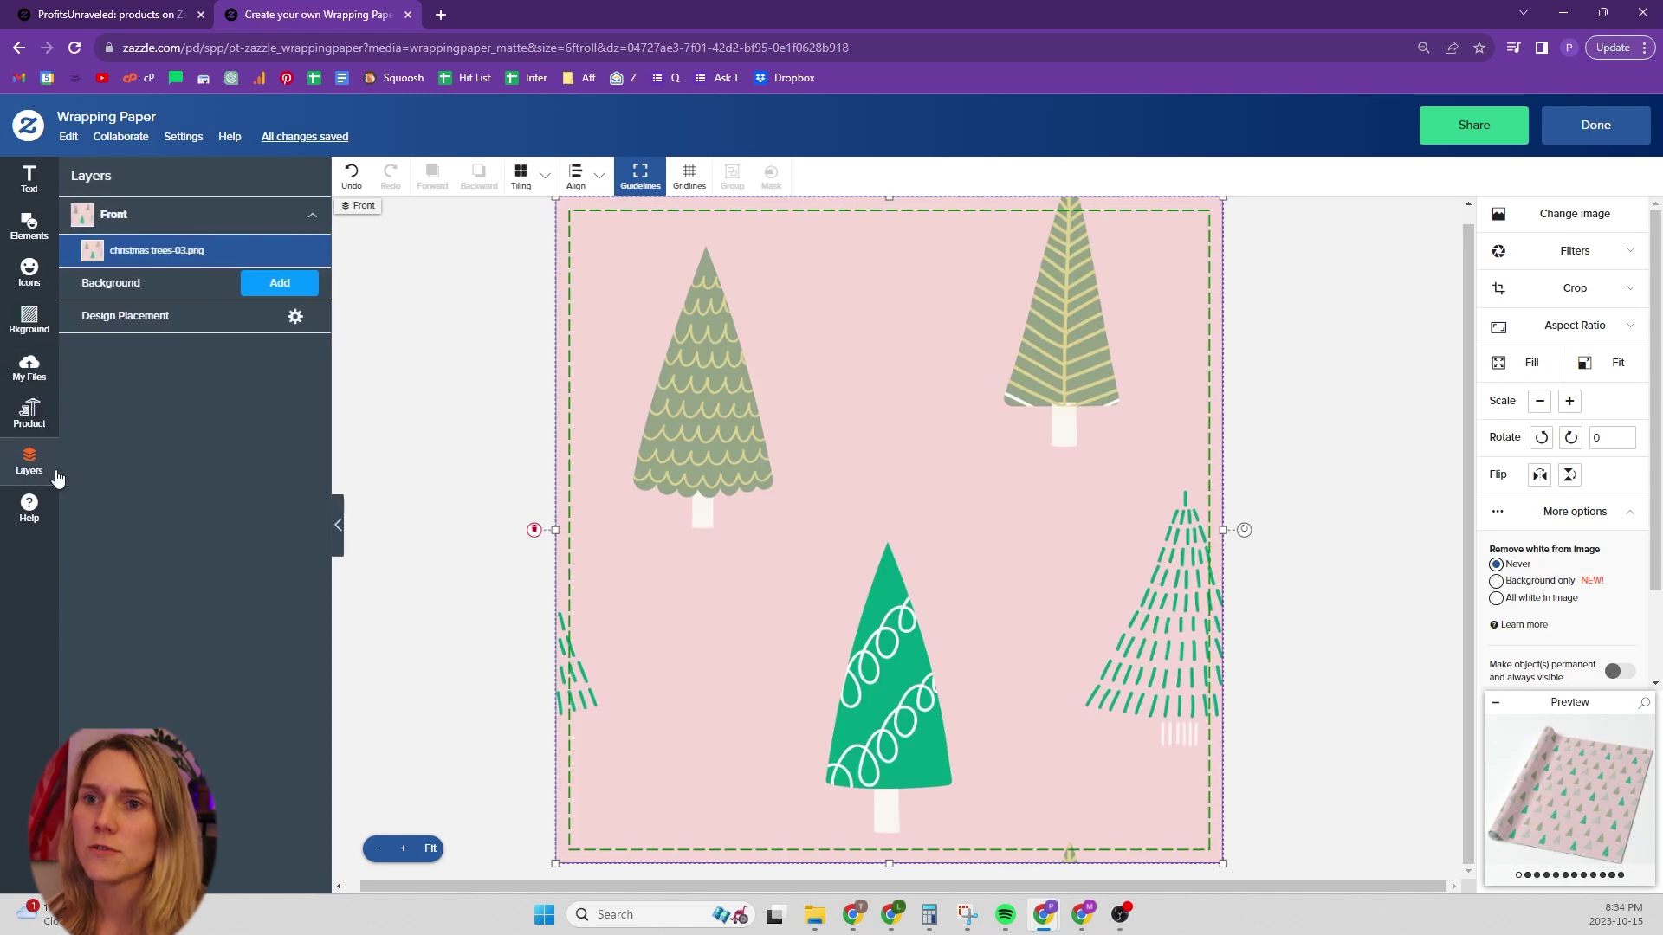
click(199, 322)
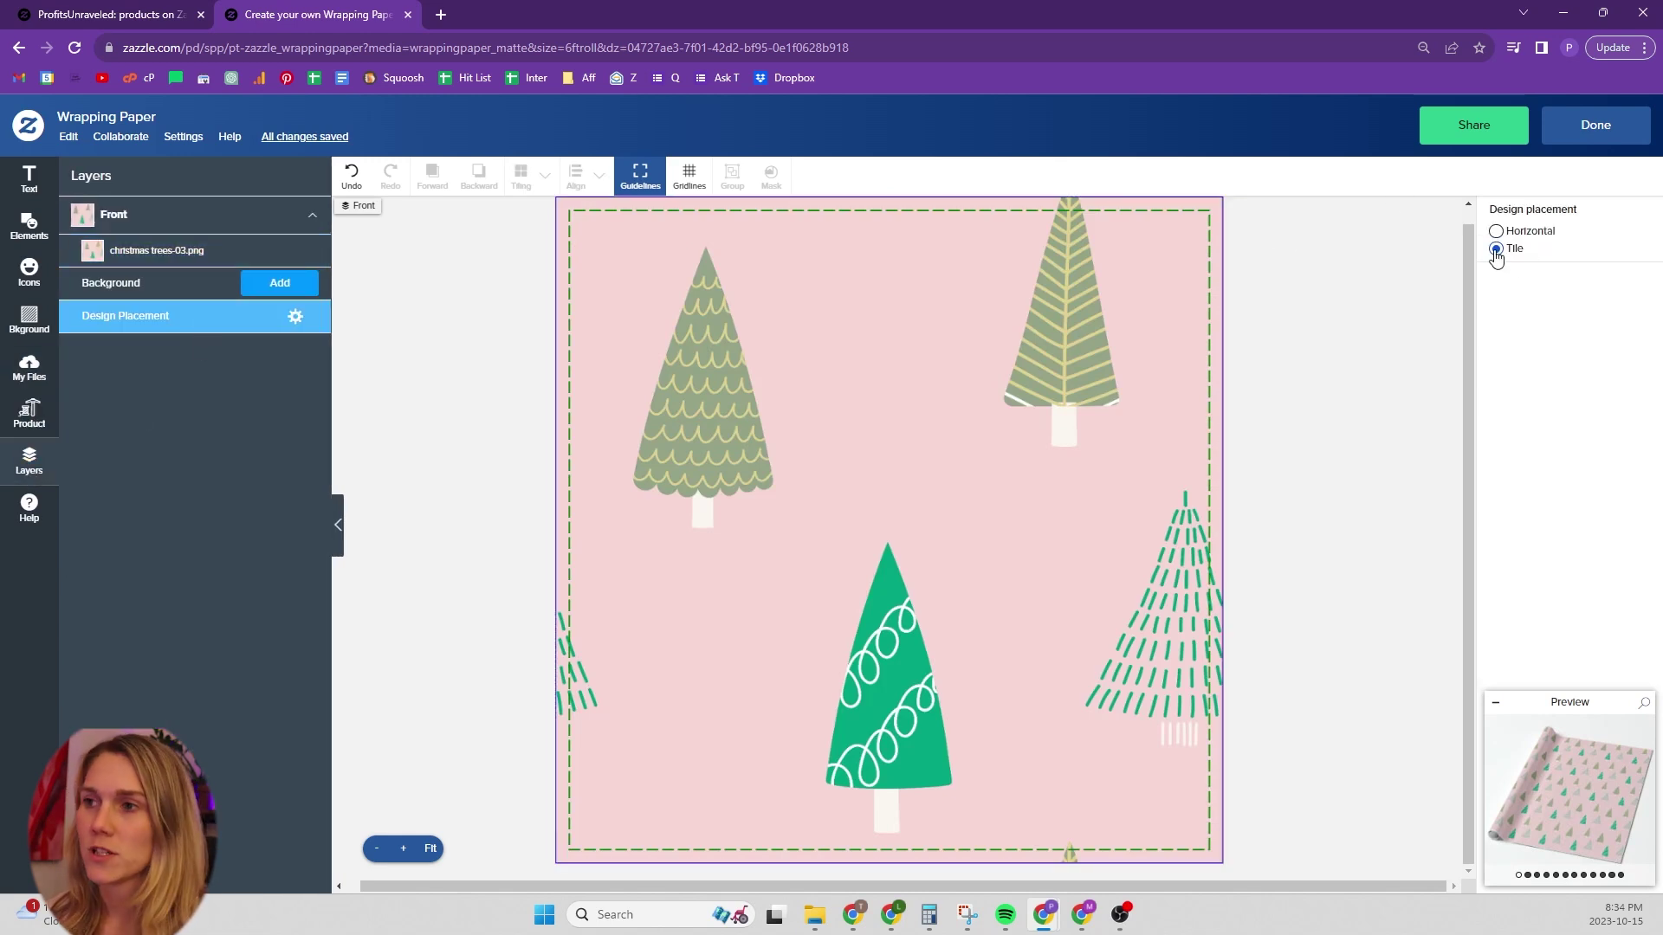
click(1596, 828)
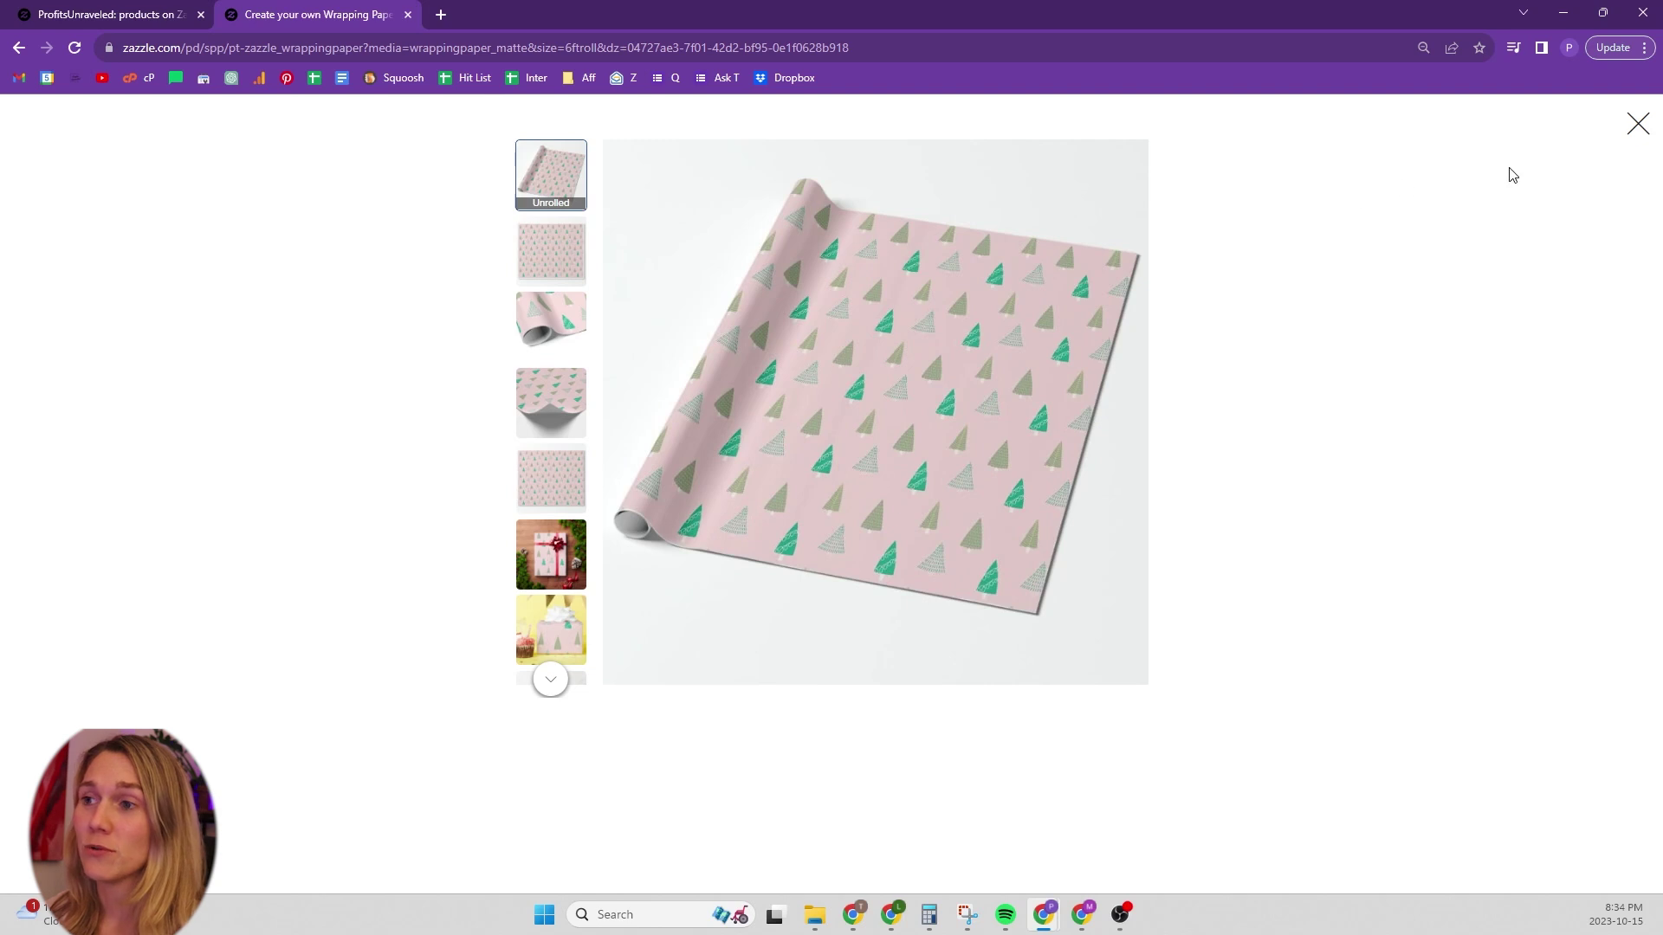
click(1637, 125)
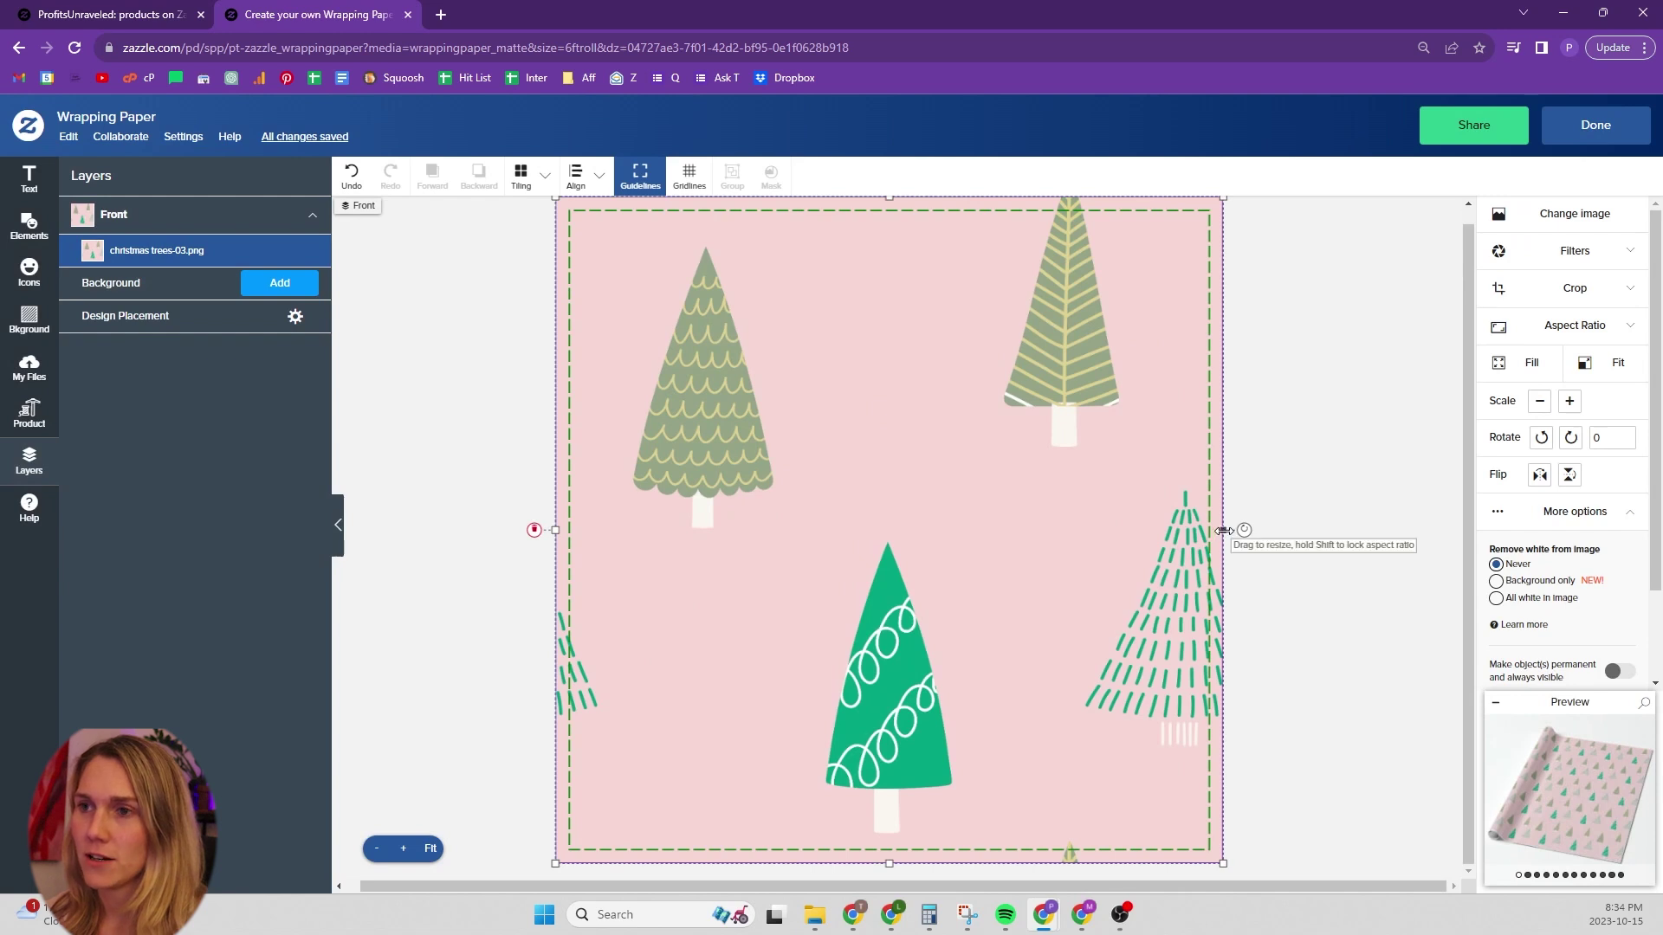
Scale the tree pattern down to about half its width and height
drag(1224, 530, 889, 542)
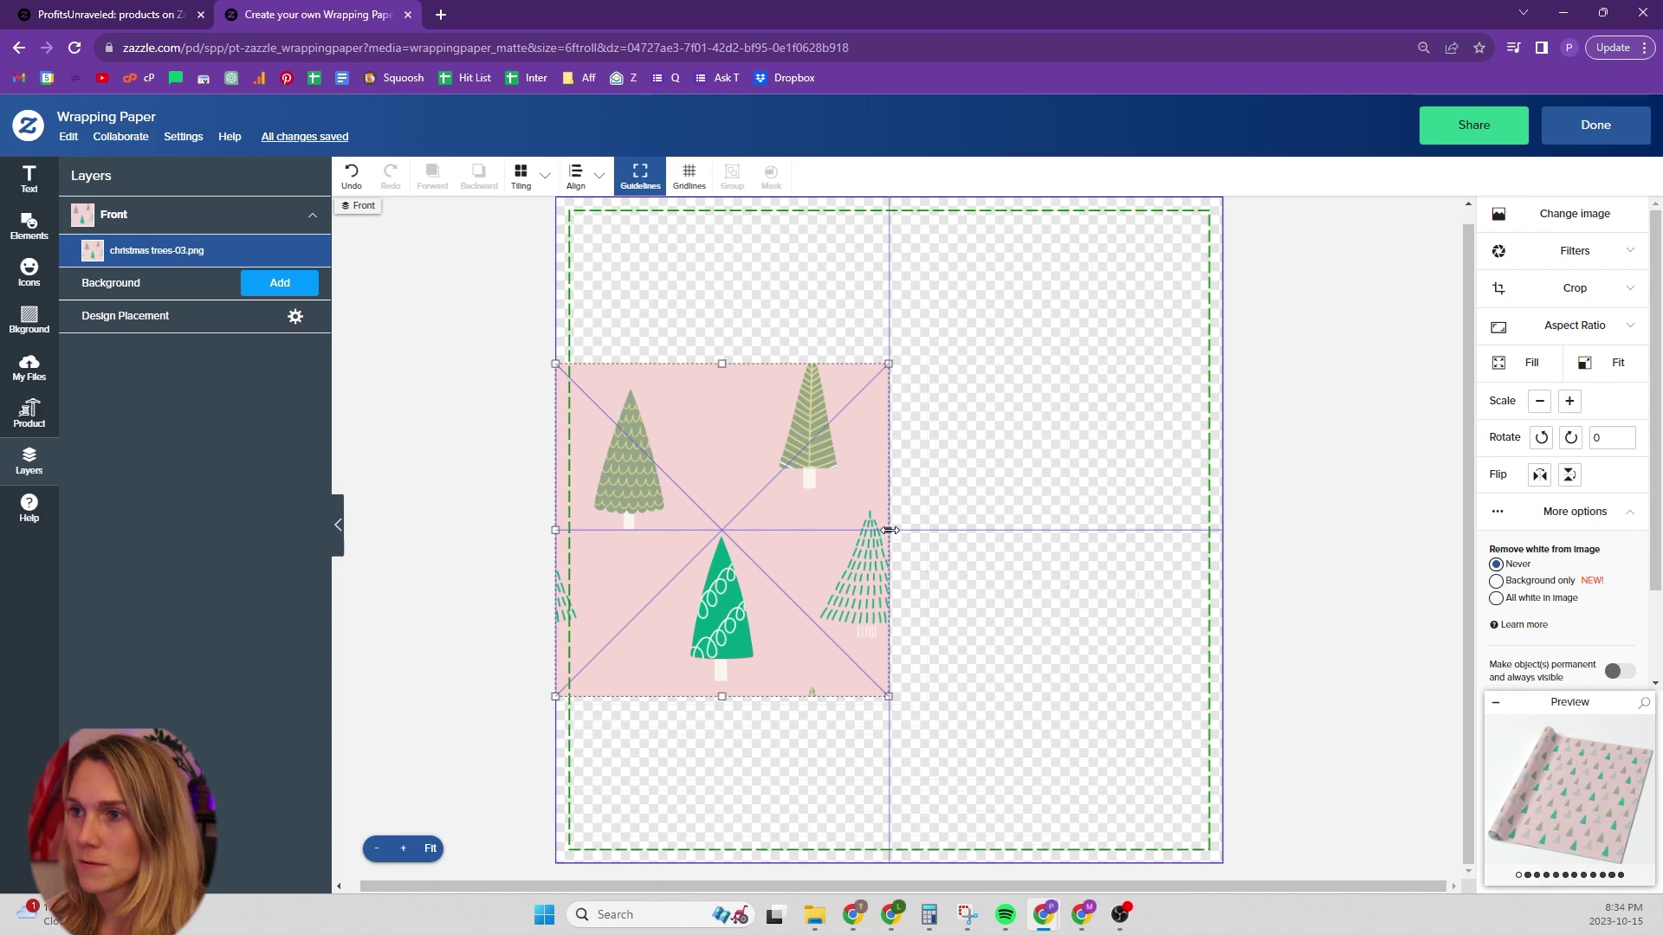
drag(889, 530, 891, 530)
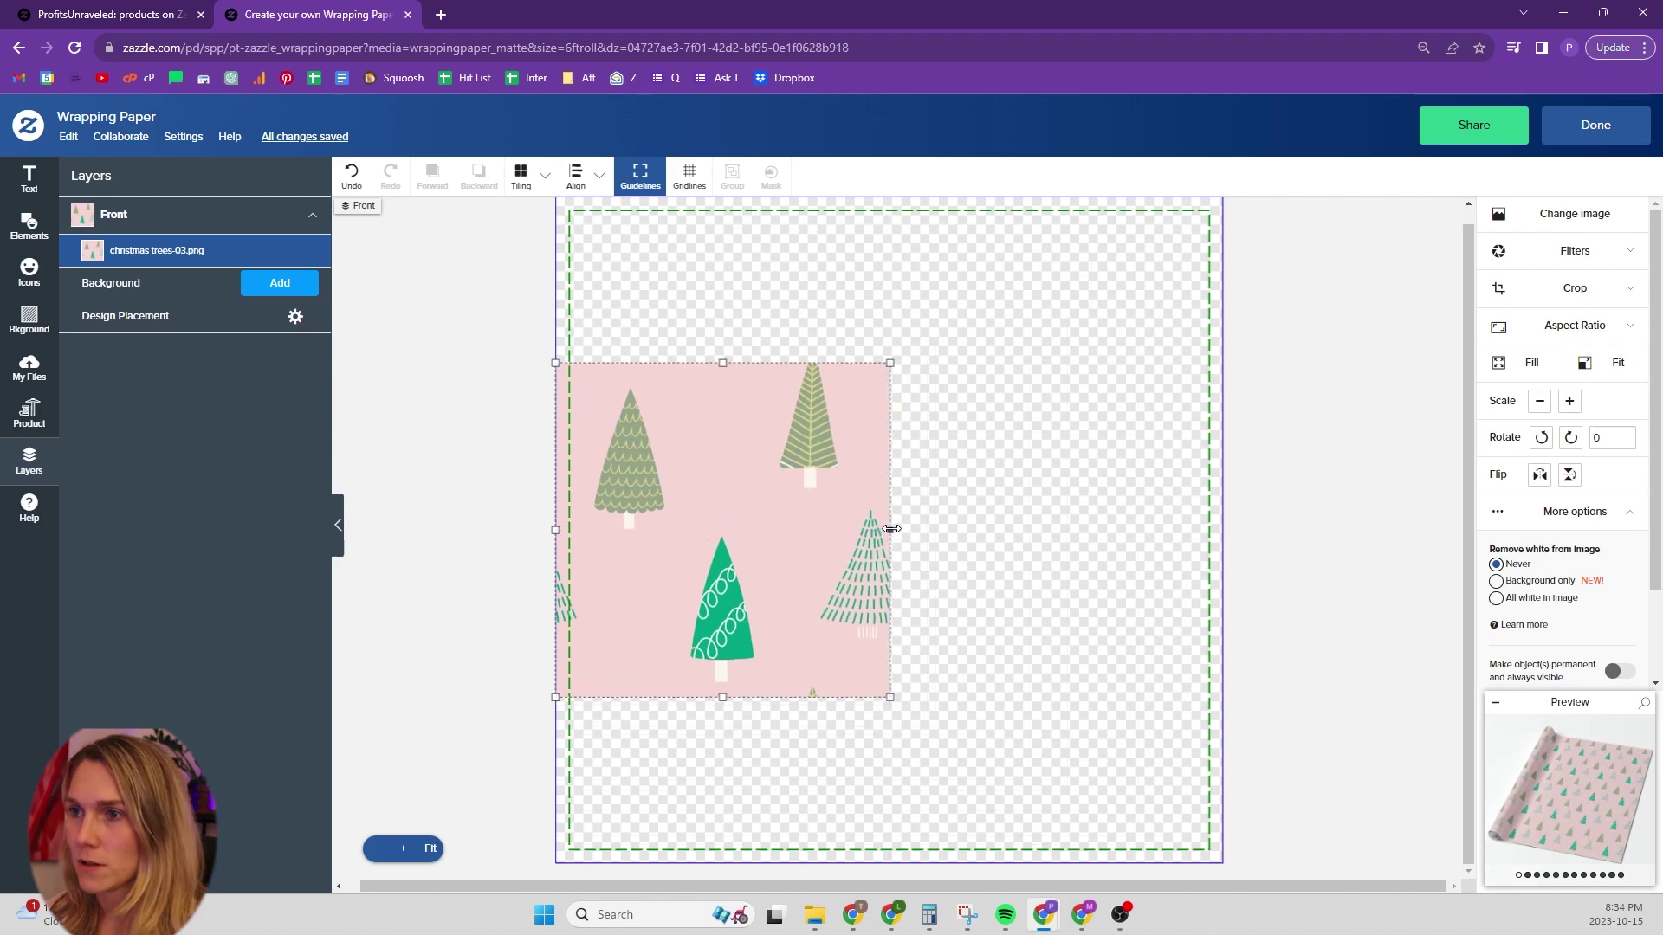
click(404, 850)
scroll(879, 563, up, 1)
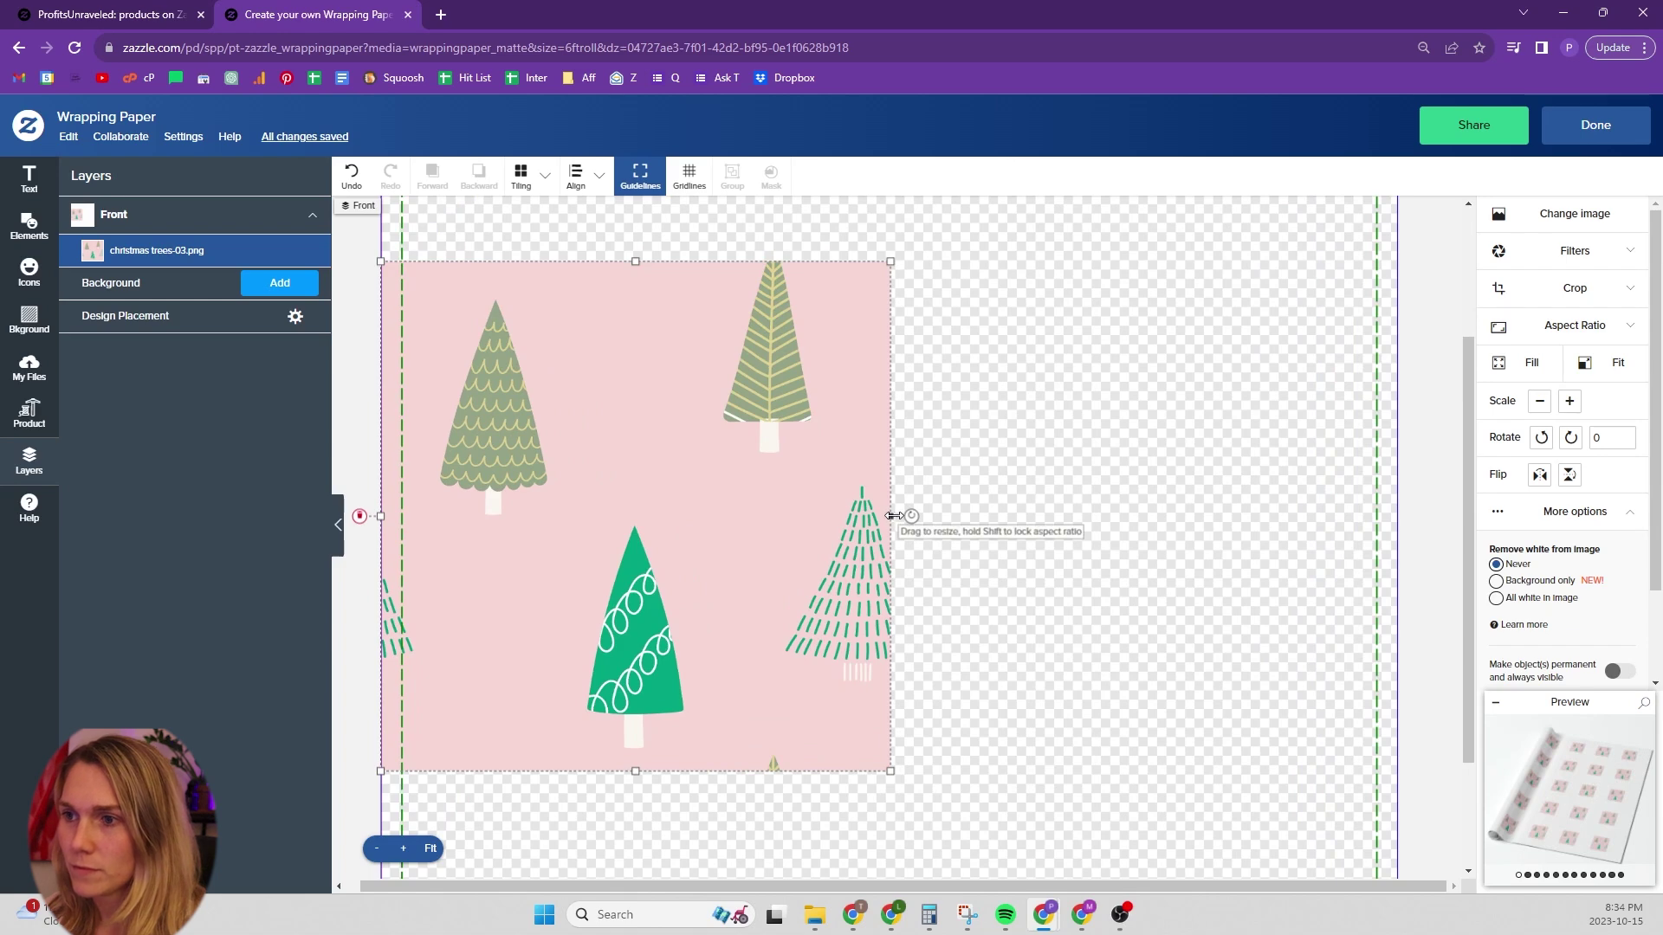
drag(890, 520, 888, 519)
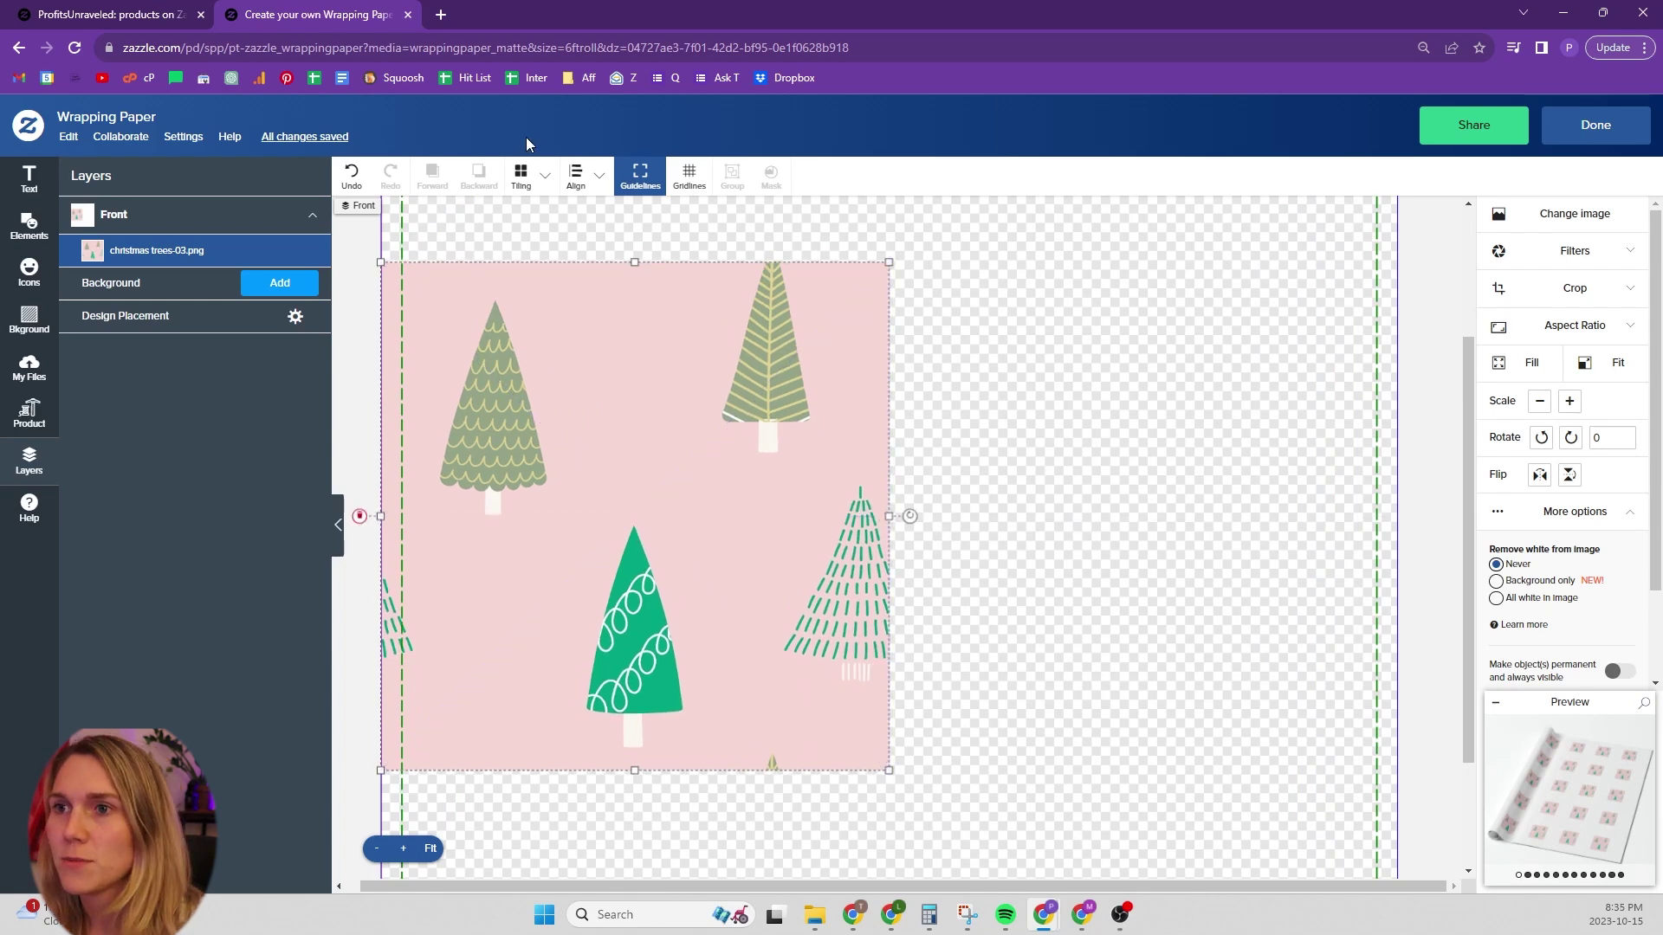
click(521, 176)
Repeat the pattern as a 3 × 3 in Basic tile, check the seam preview, then delete it
click(666, 241)
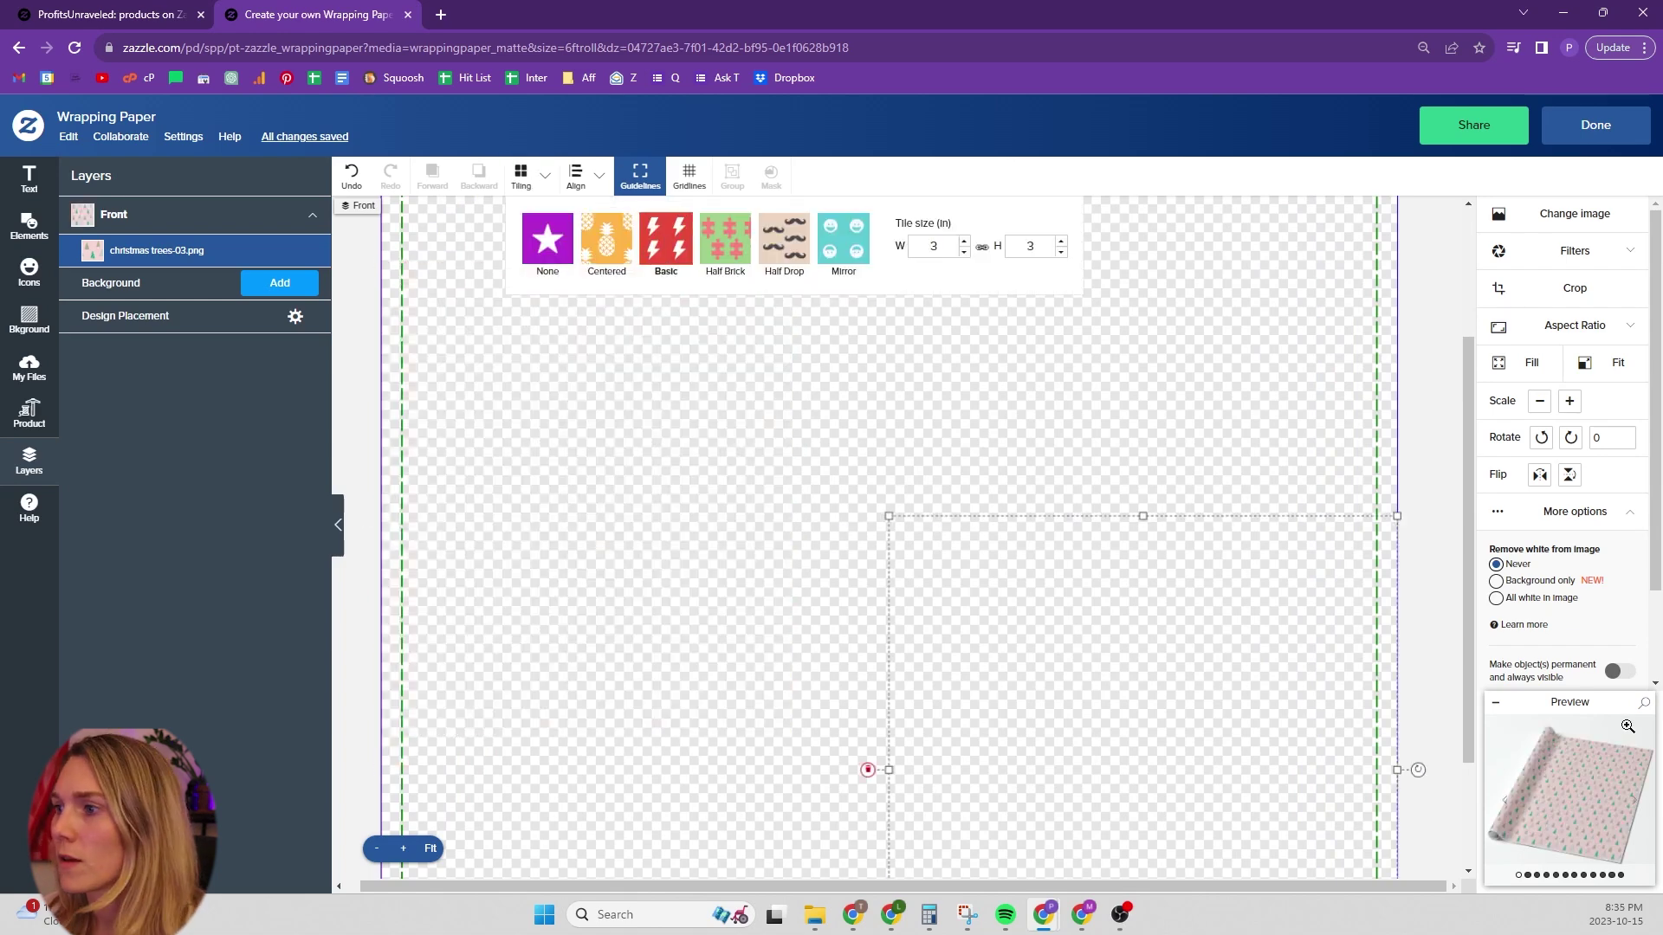
click(1598, 845)
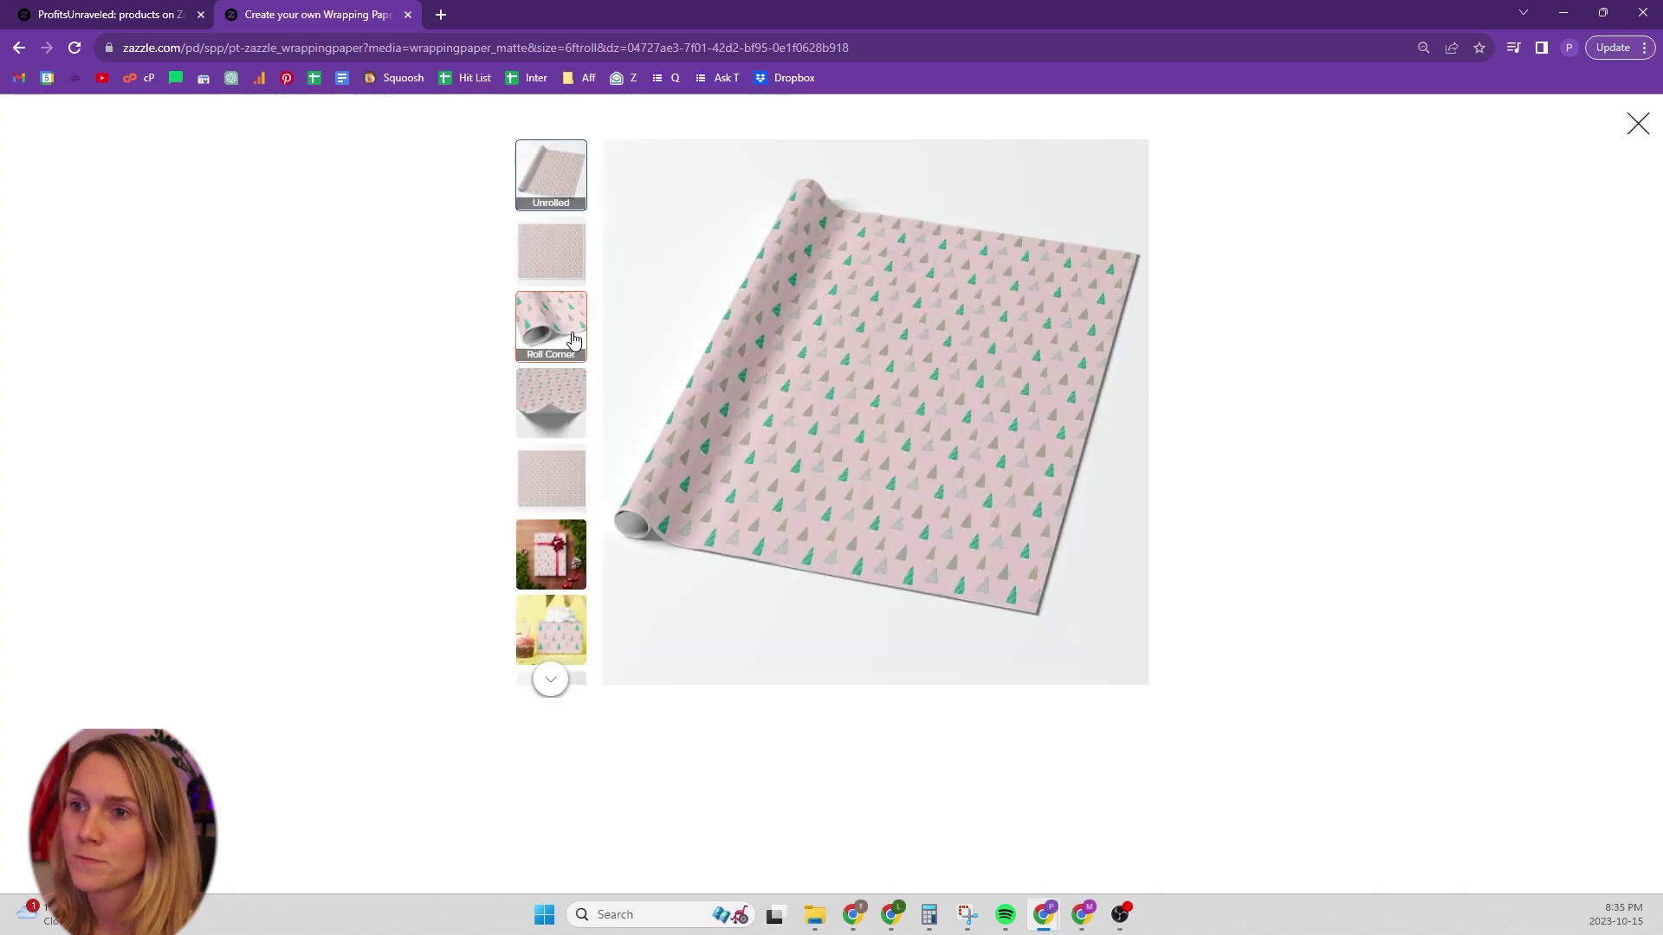
click(551, 403)
click(553, 485)
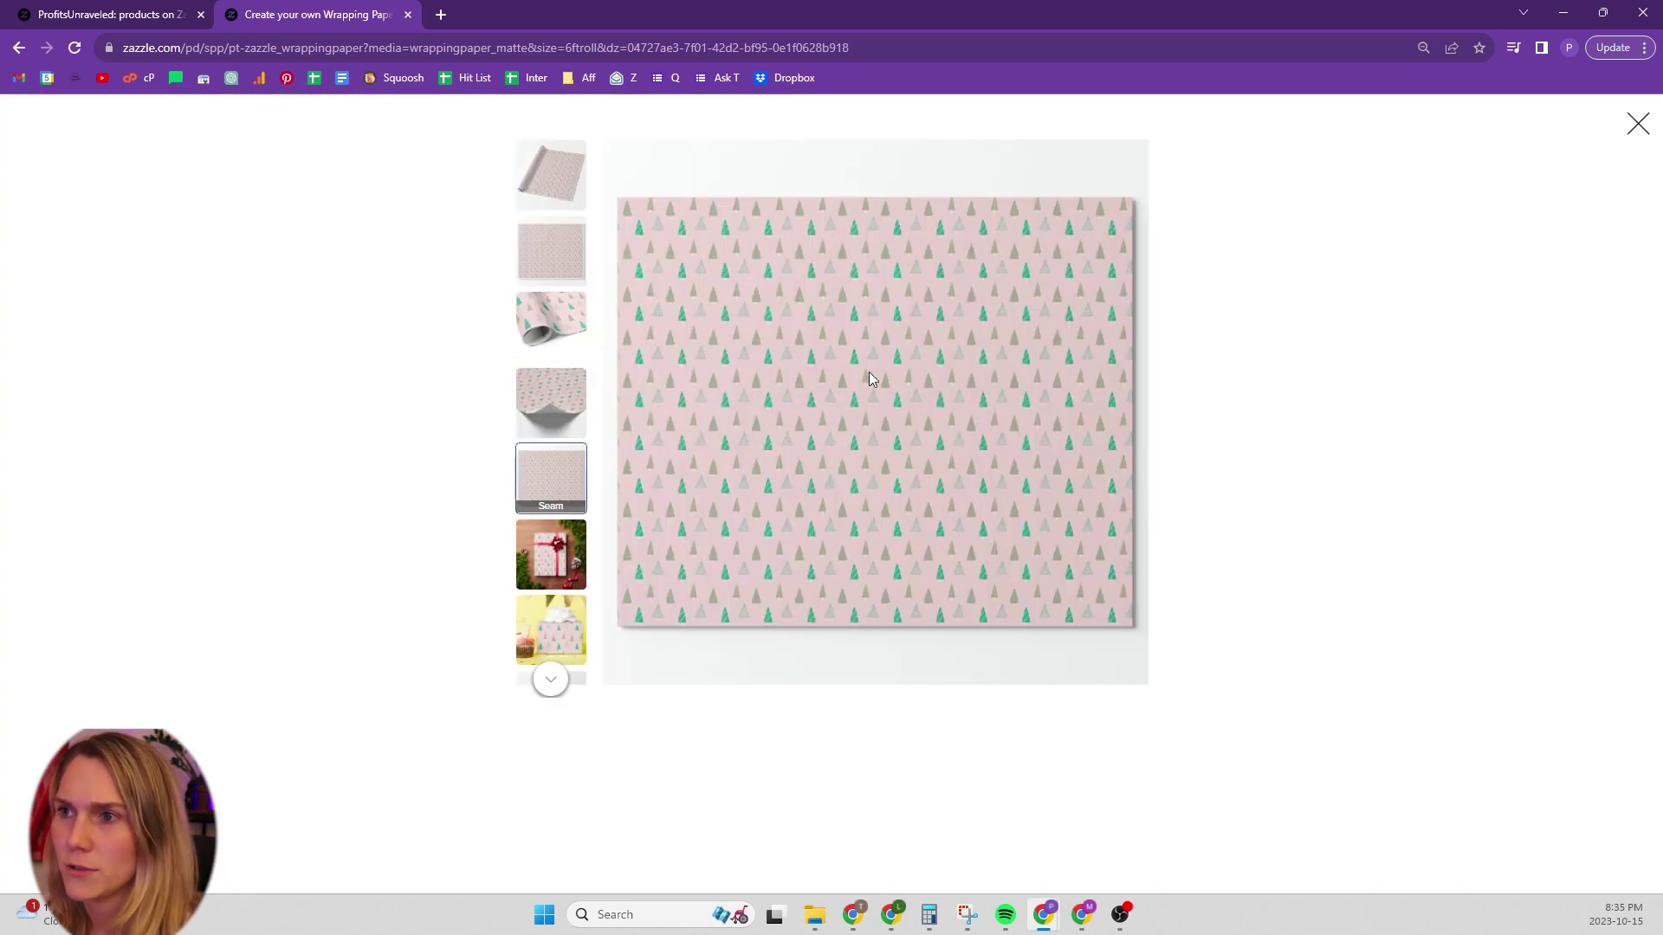
click(1638, 123)
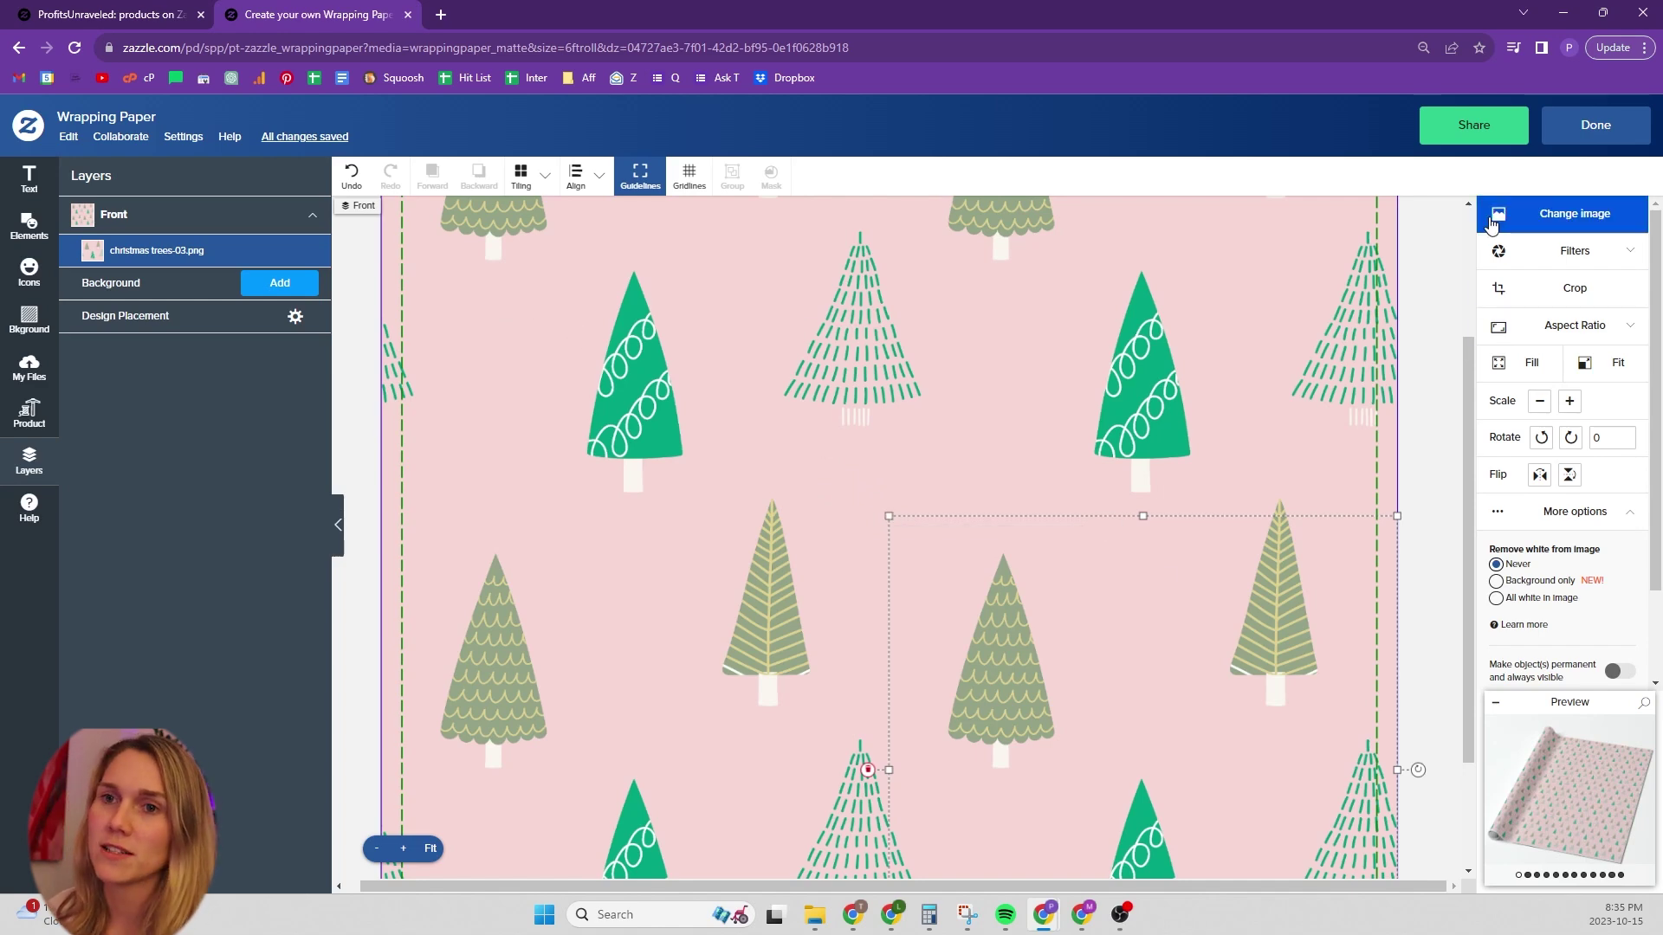
key(Delete)
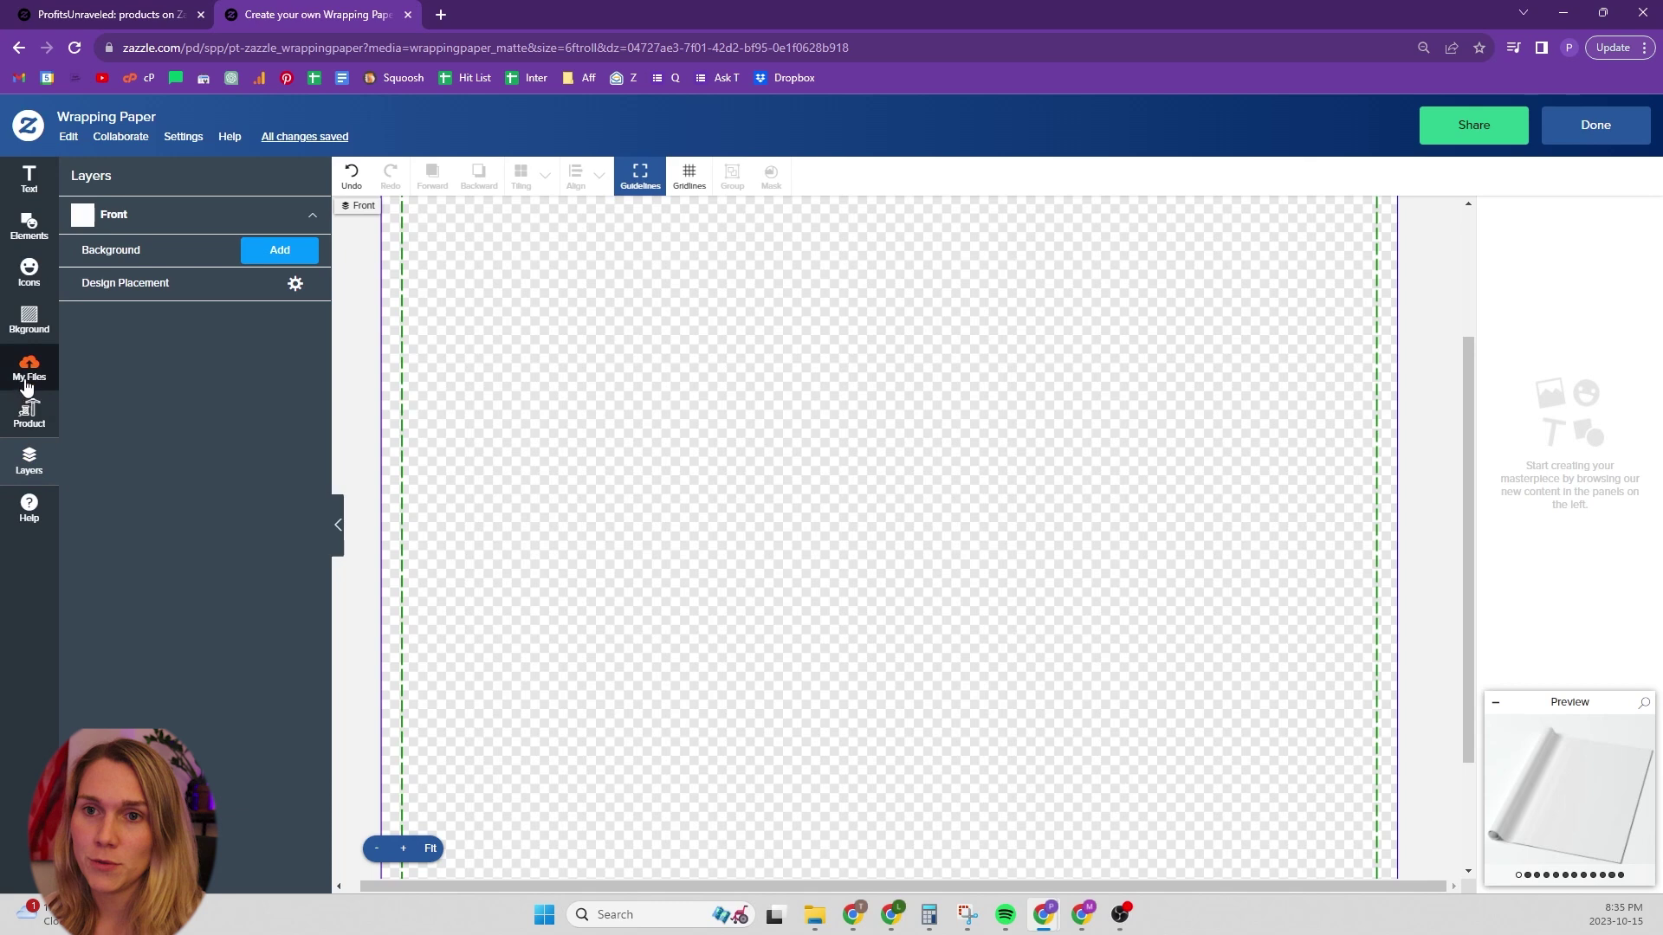
Add a different pink tree pattern from the uploaded files and fit the whole design in view
click(30, 365)
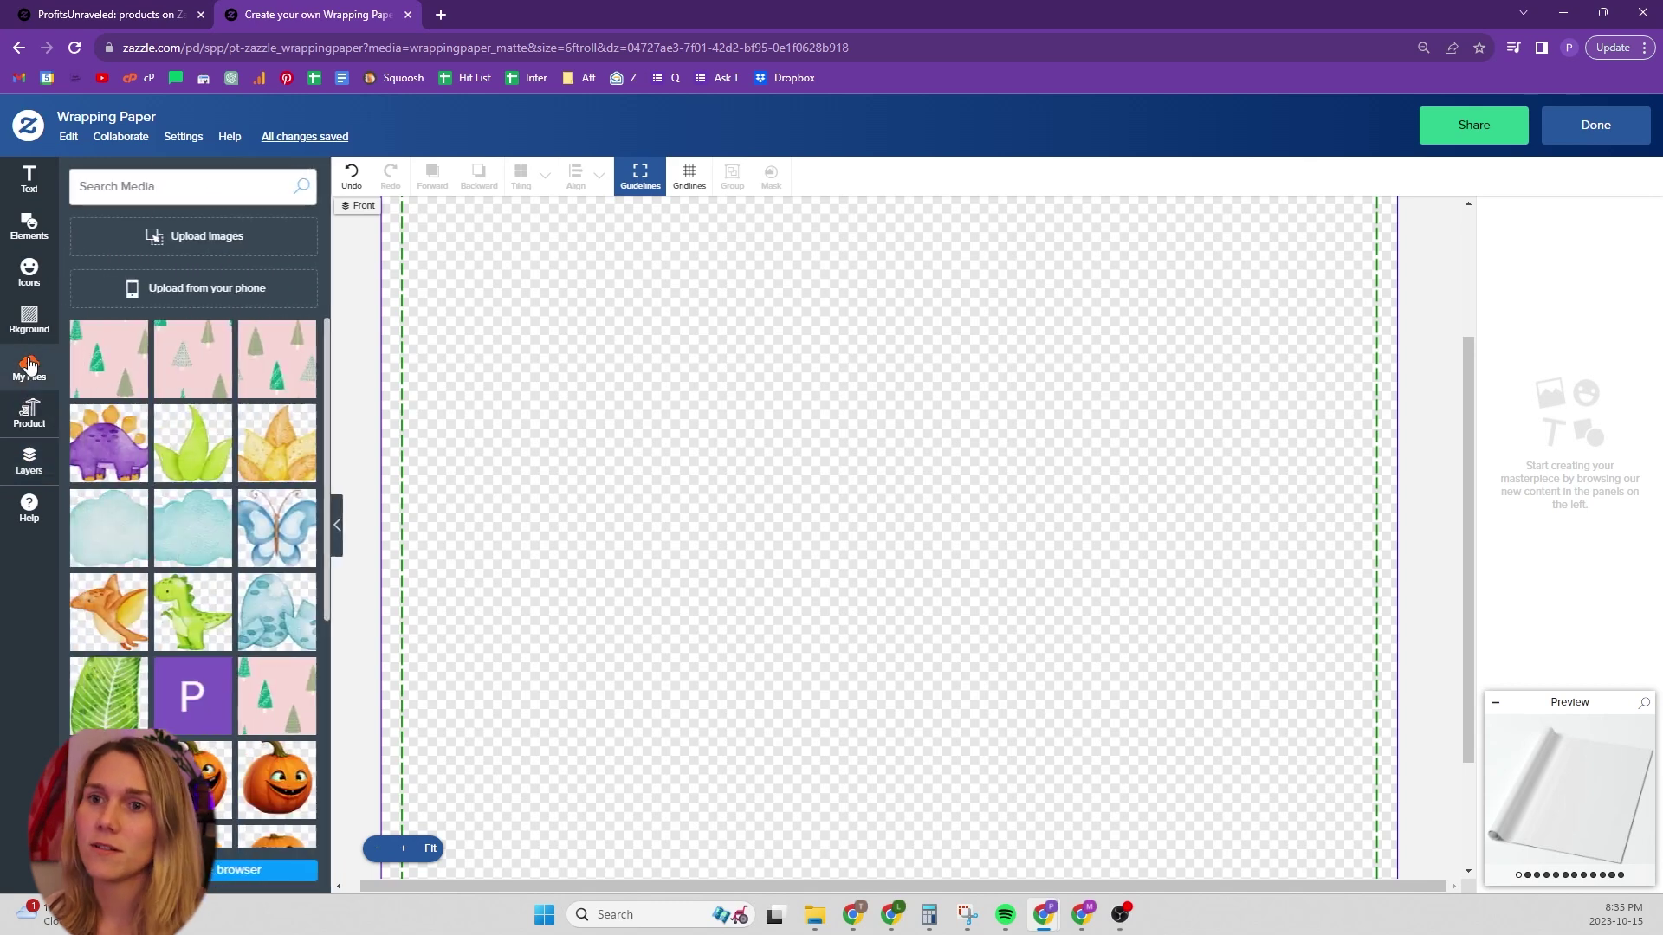
click(193, 356)
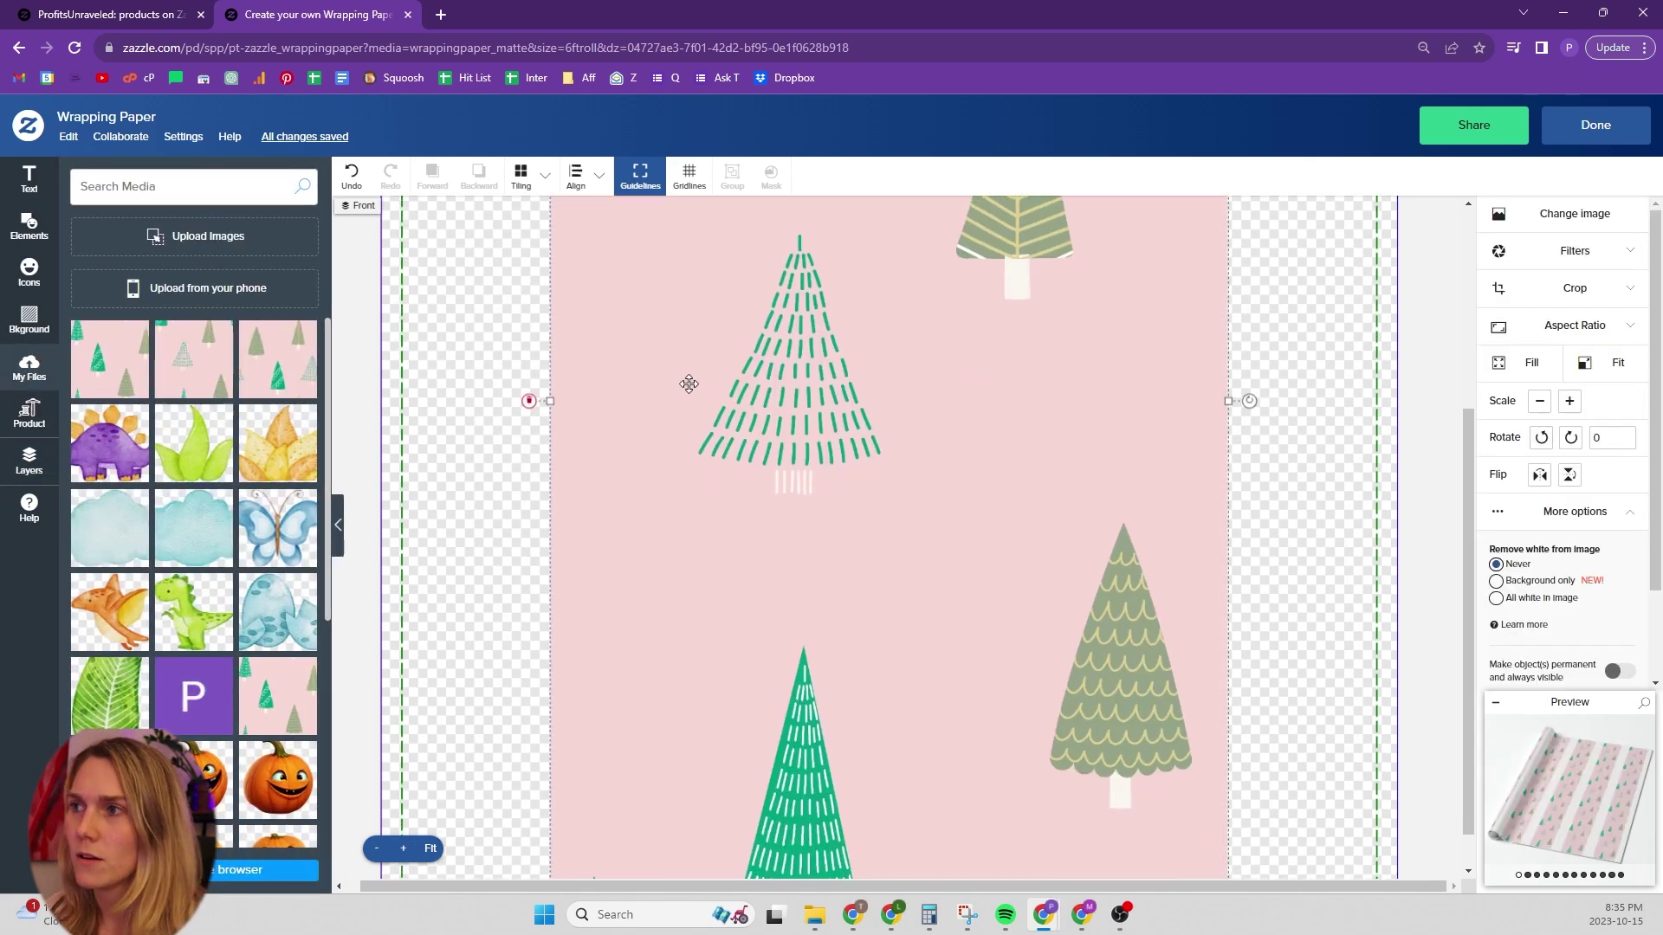
click(431, 848)
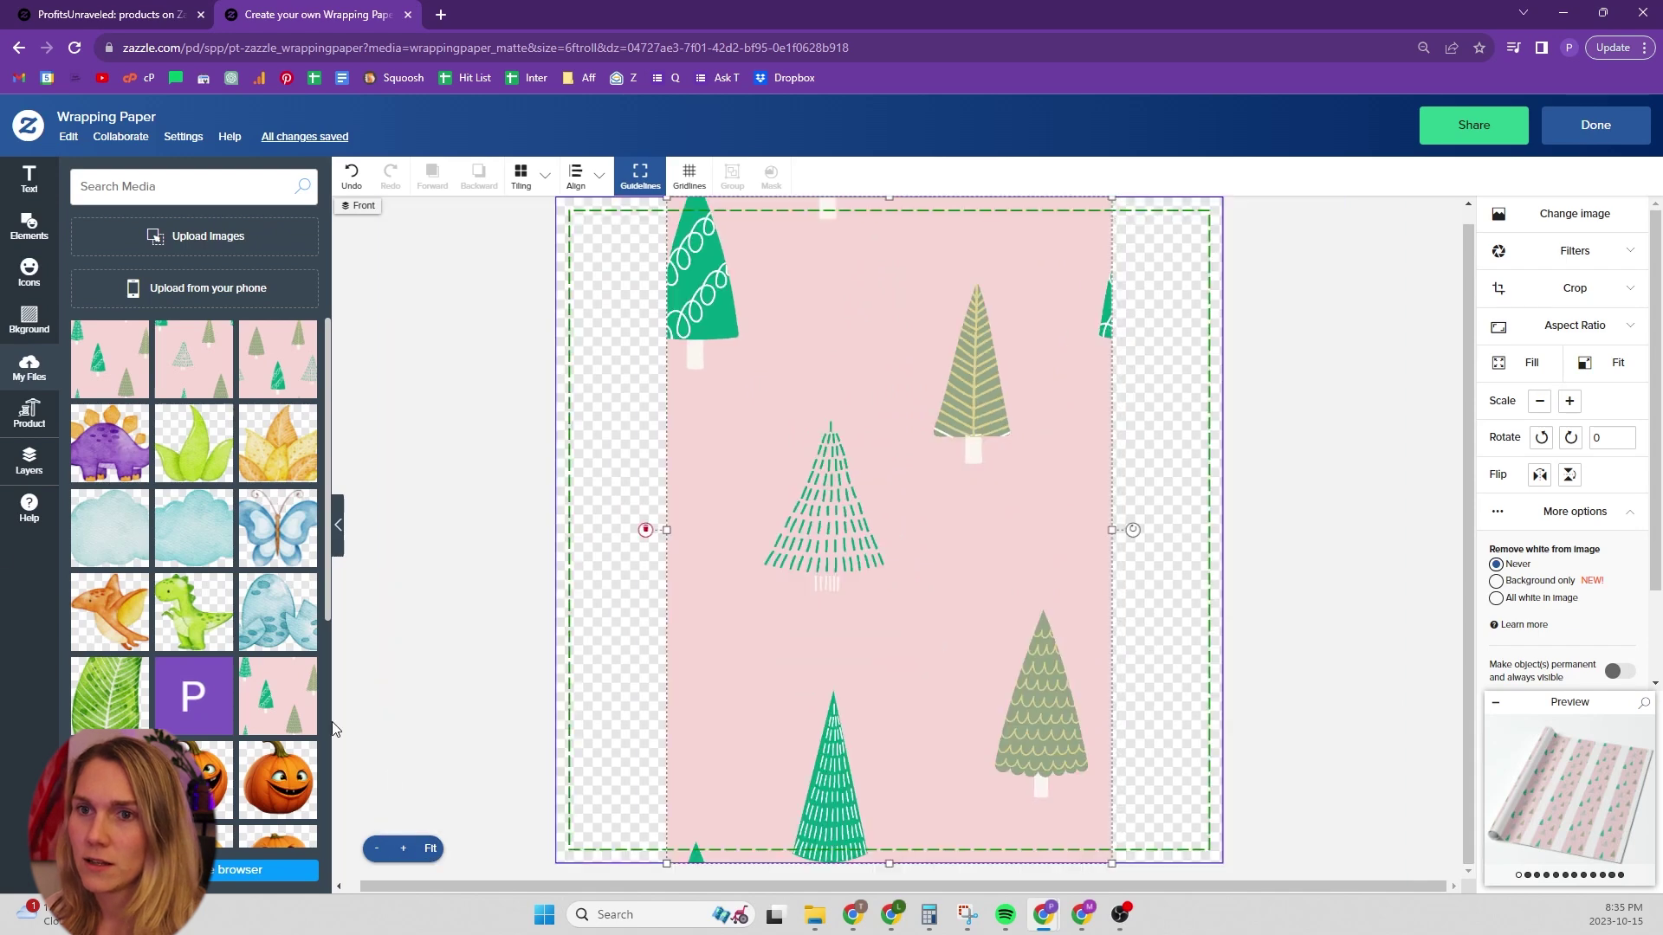
Set the christmas trees-02.png design placement to Horizontal
click(28, 459)
click(292, 316)
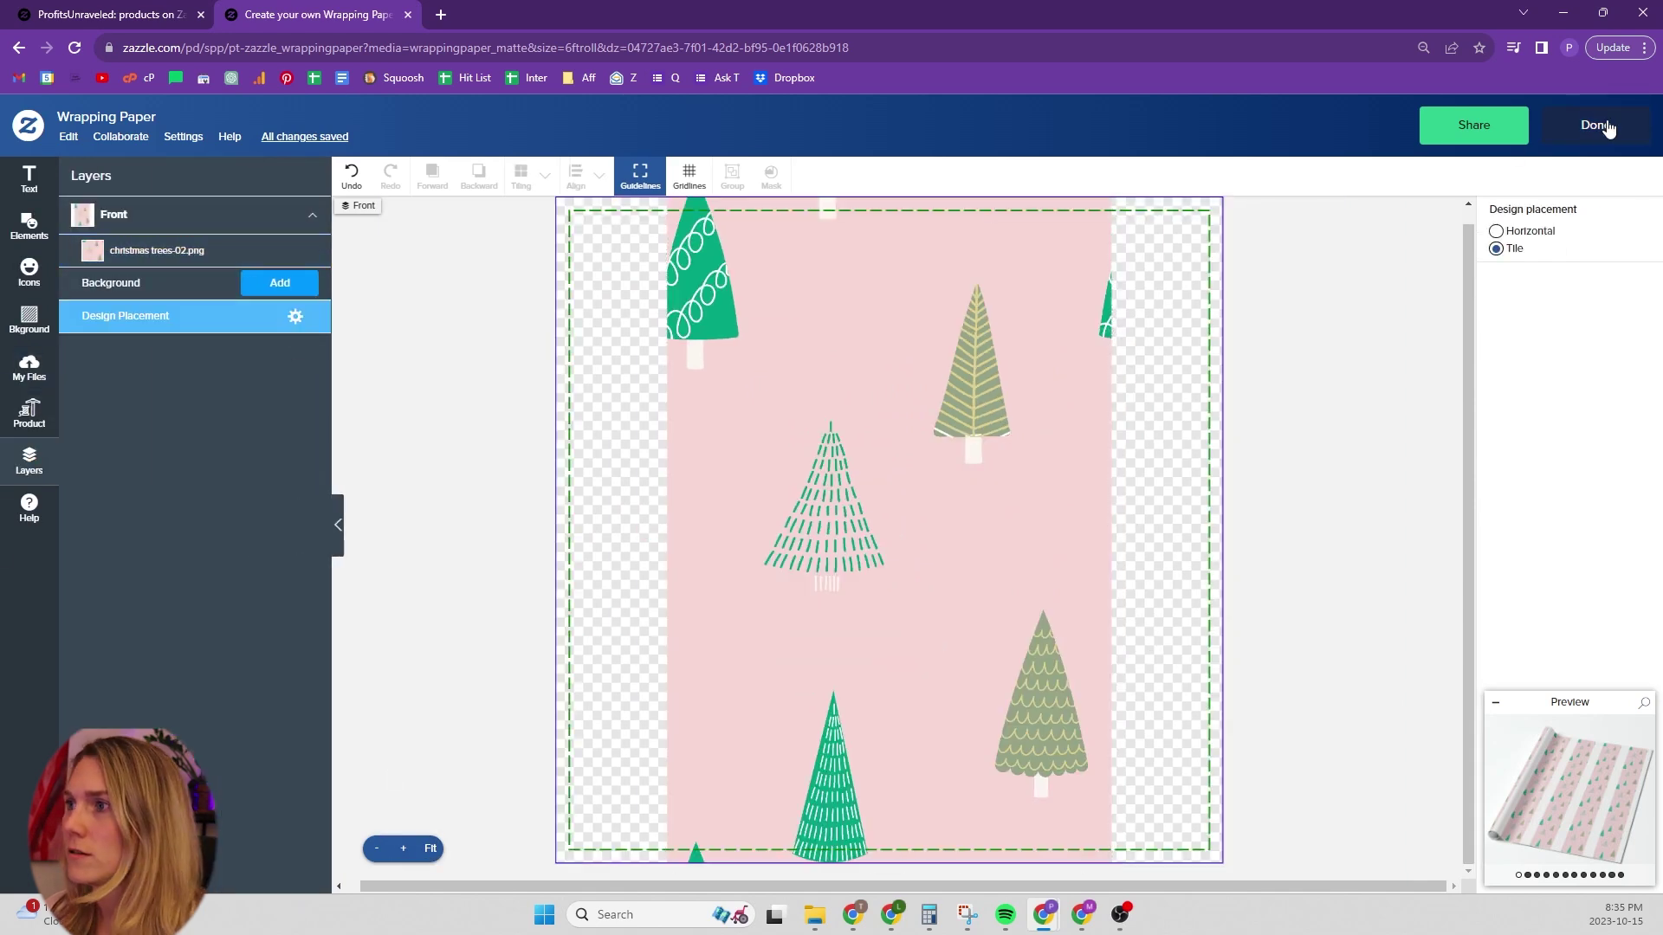
click(1497, 232)
Repeat the image in a Basic tile and check the seam view in the product preview
click(769, 442)
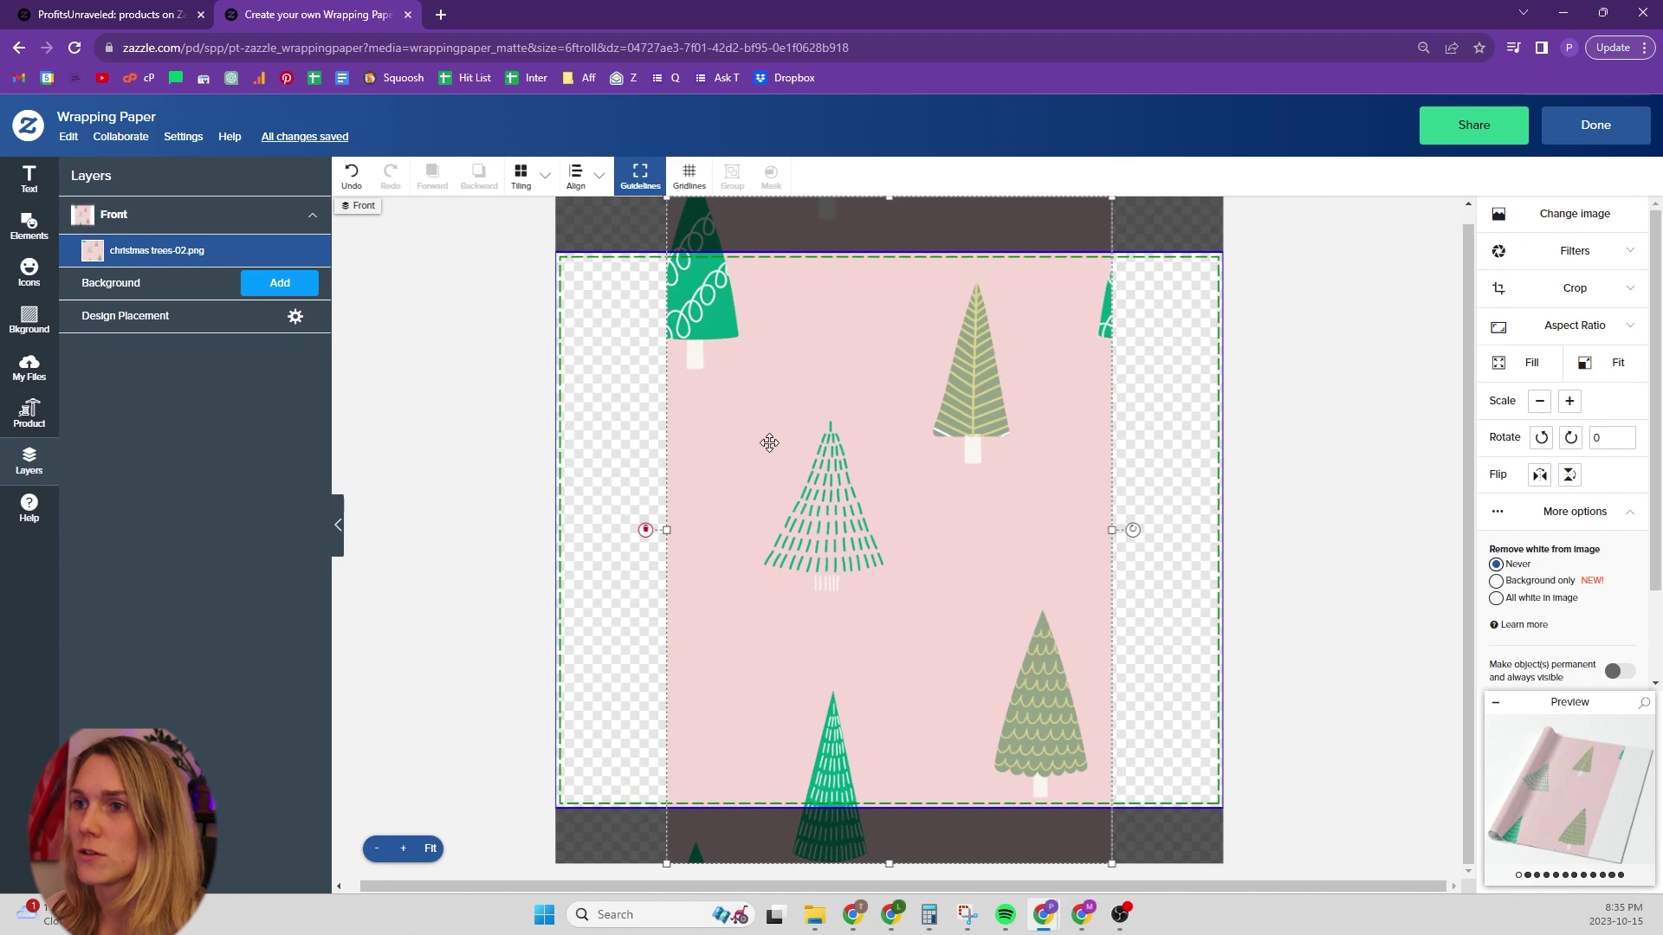
click(520, 176)
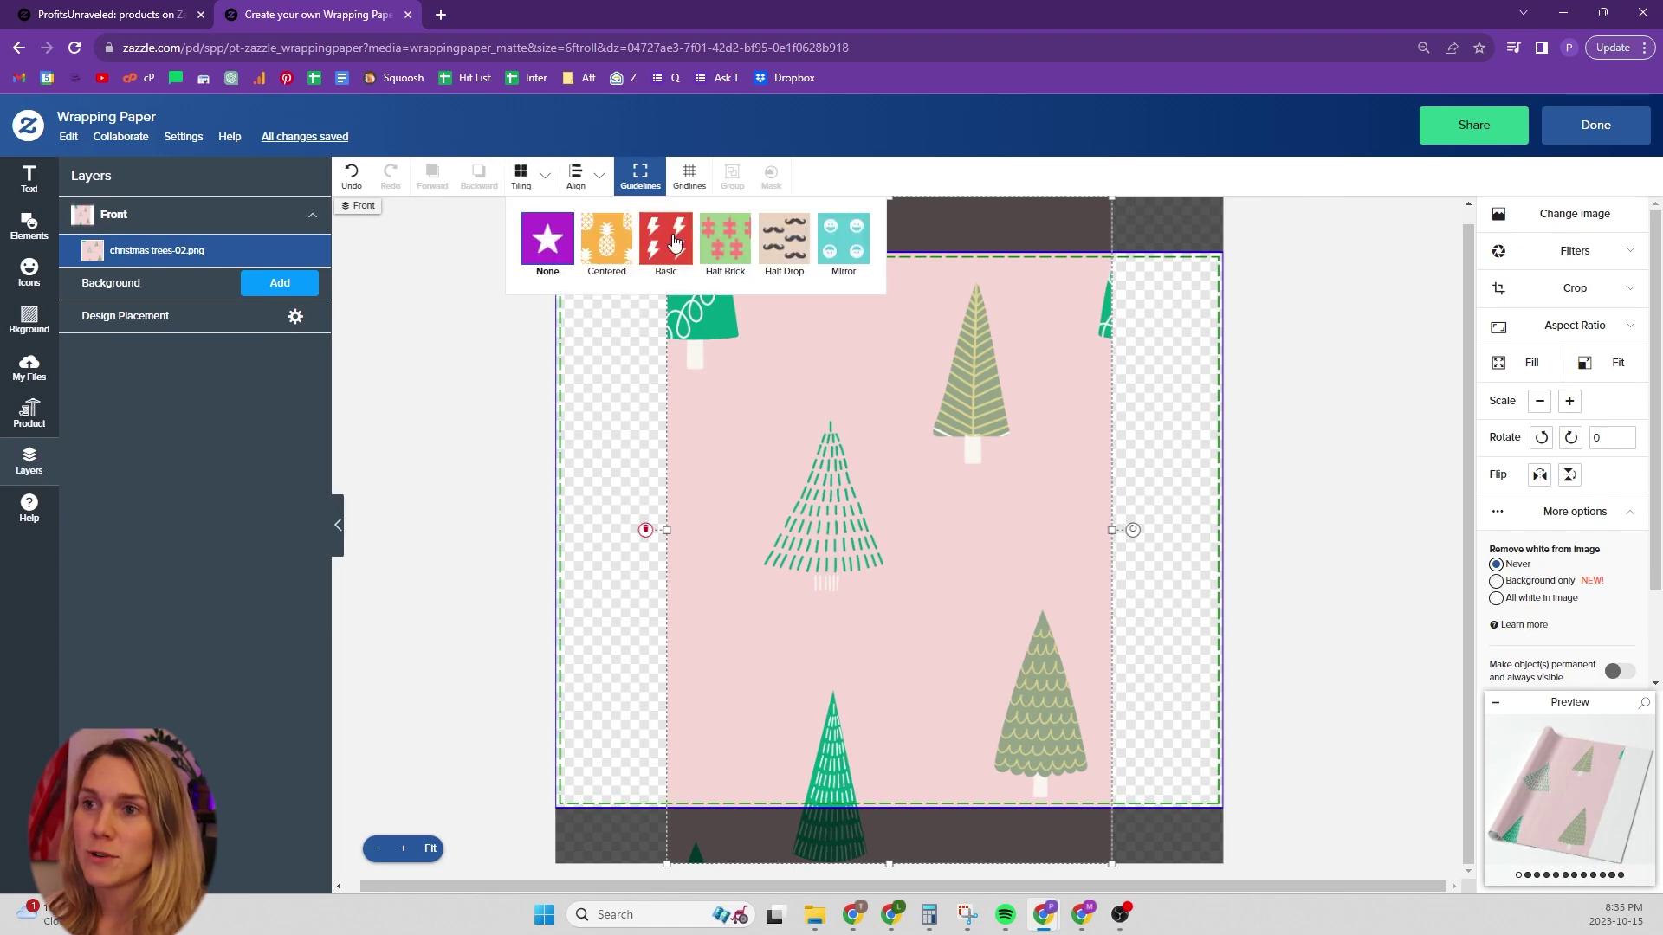
click(675, 243)
click(1564, 814)
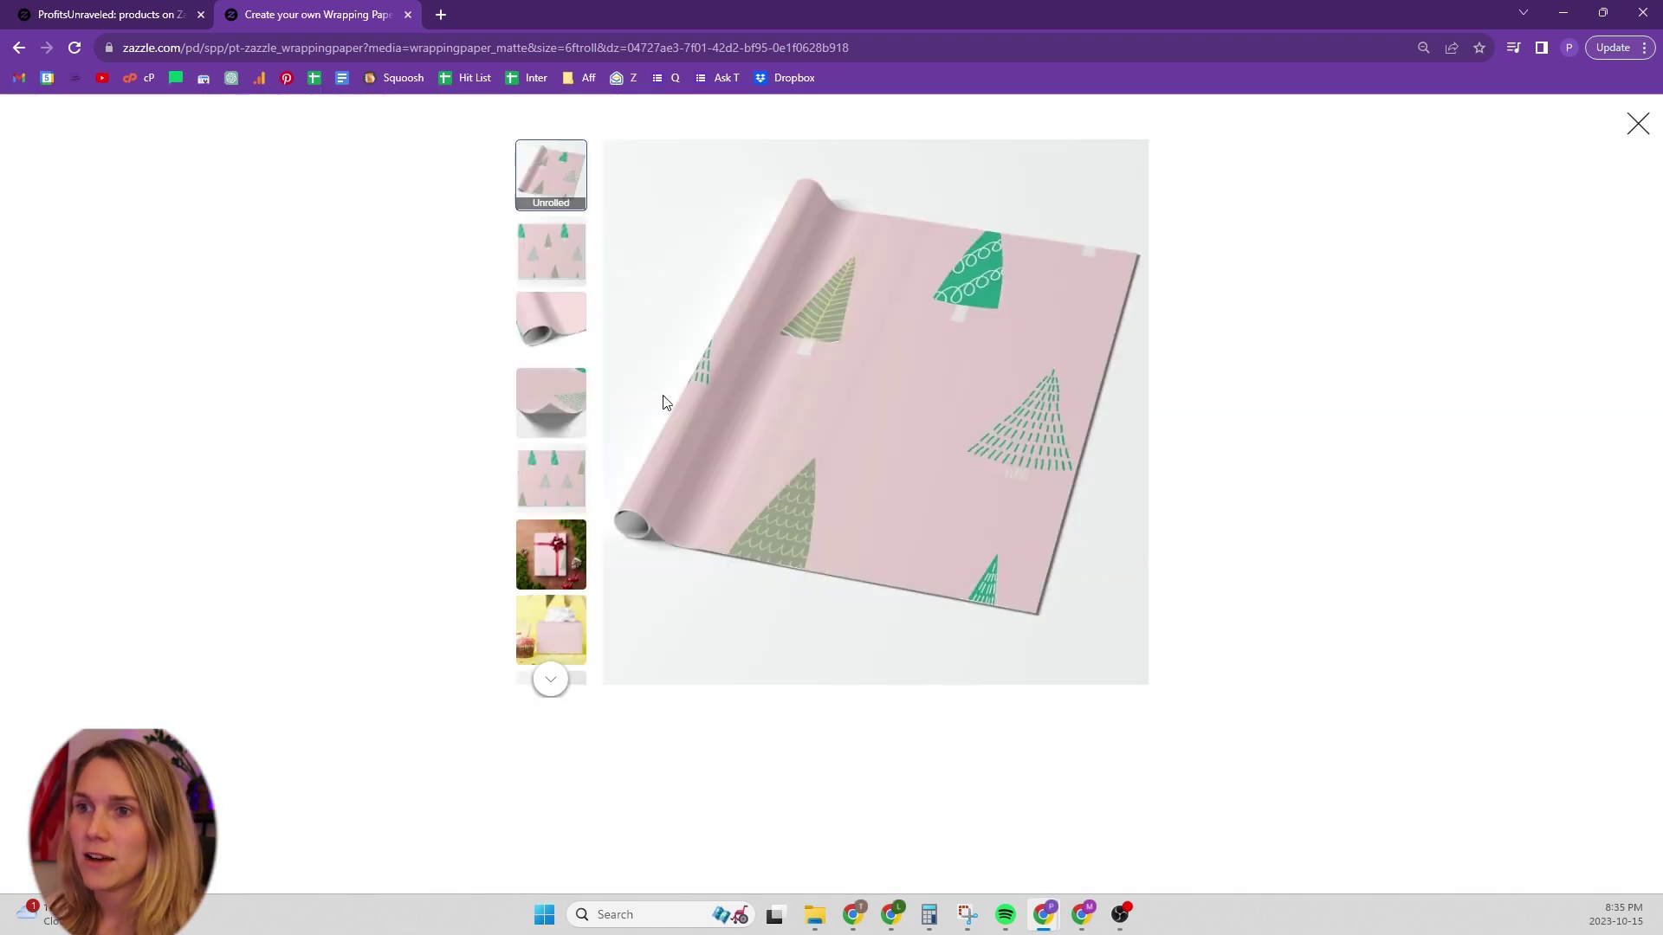
click(548, 478)
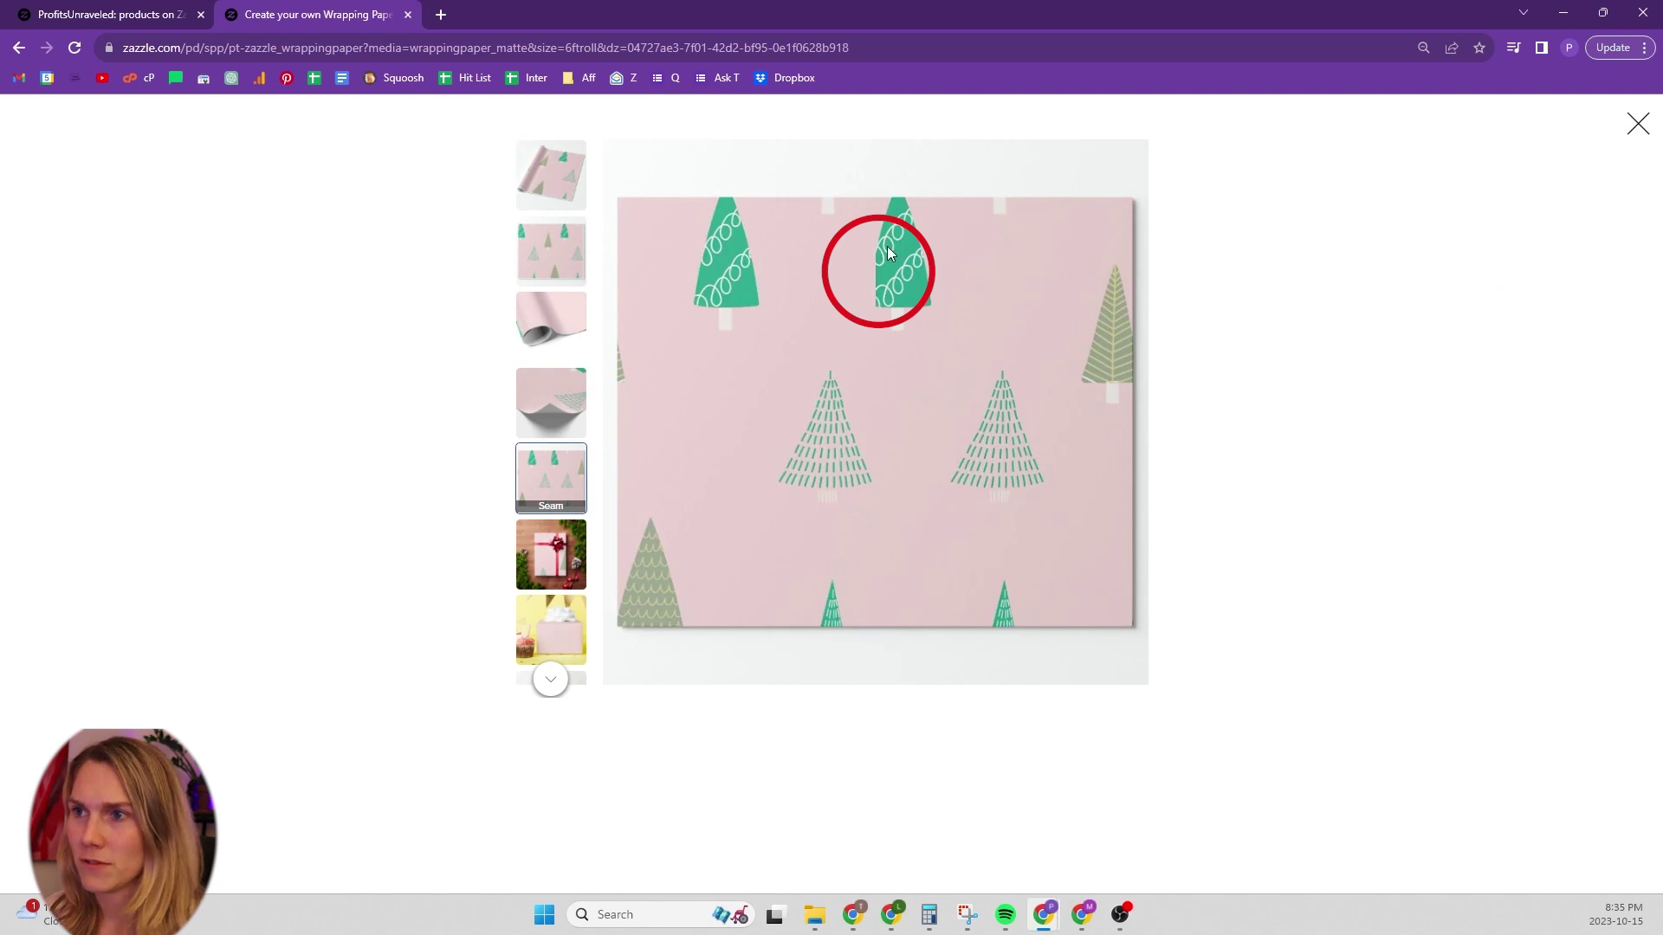
click(1636, 130)
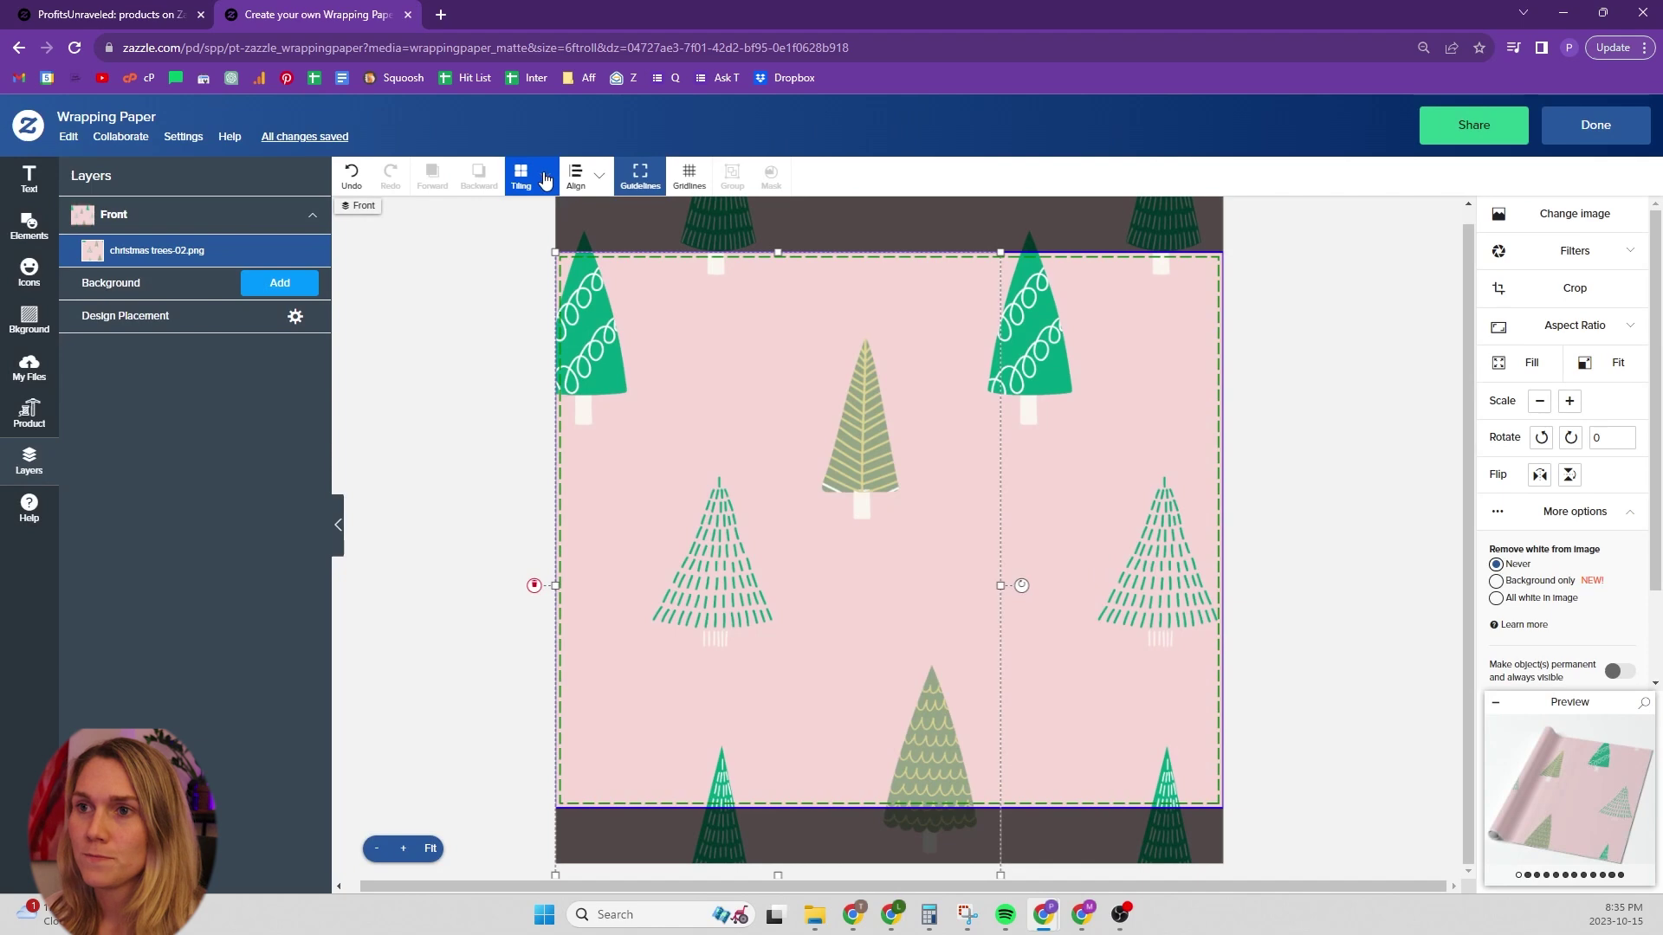
Set tiling to None and align the single tree image to the artboard's left edge
click(522, 176)
click(537, 239)
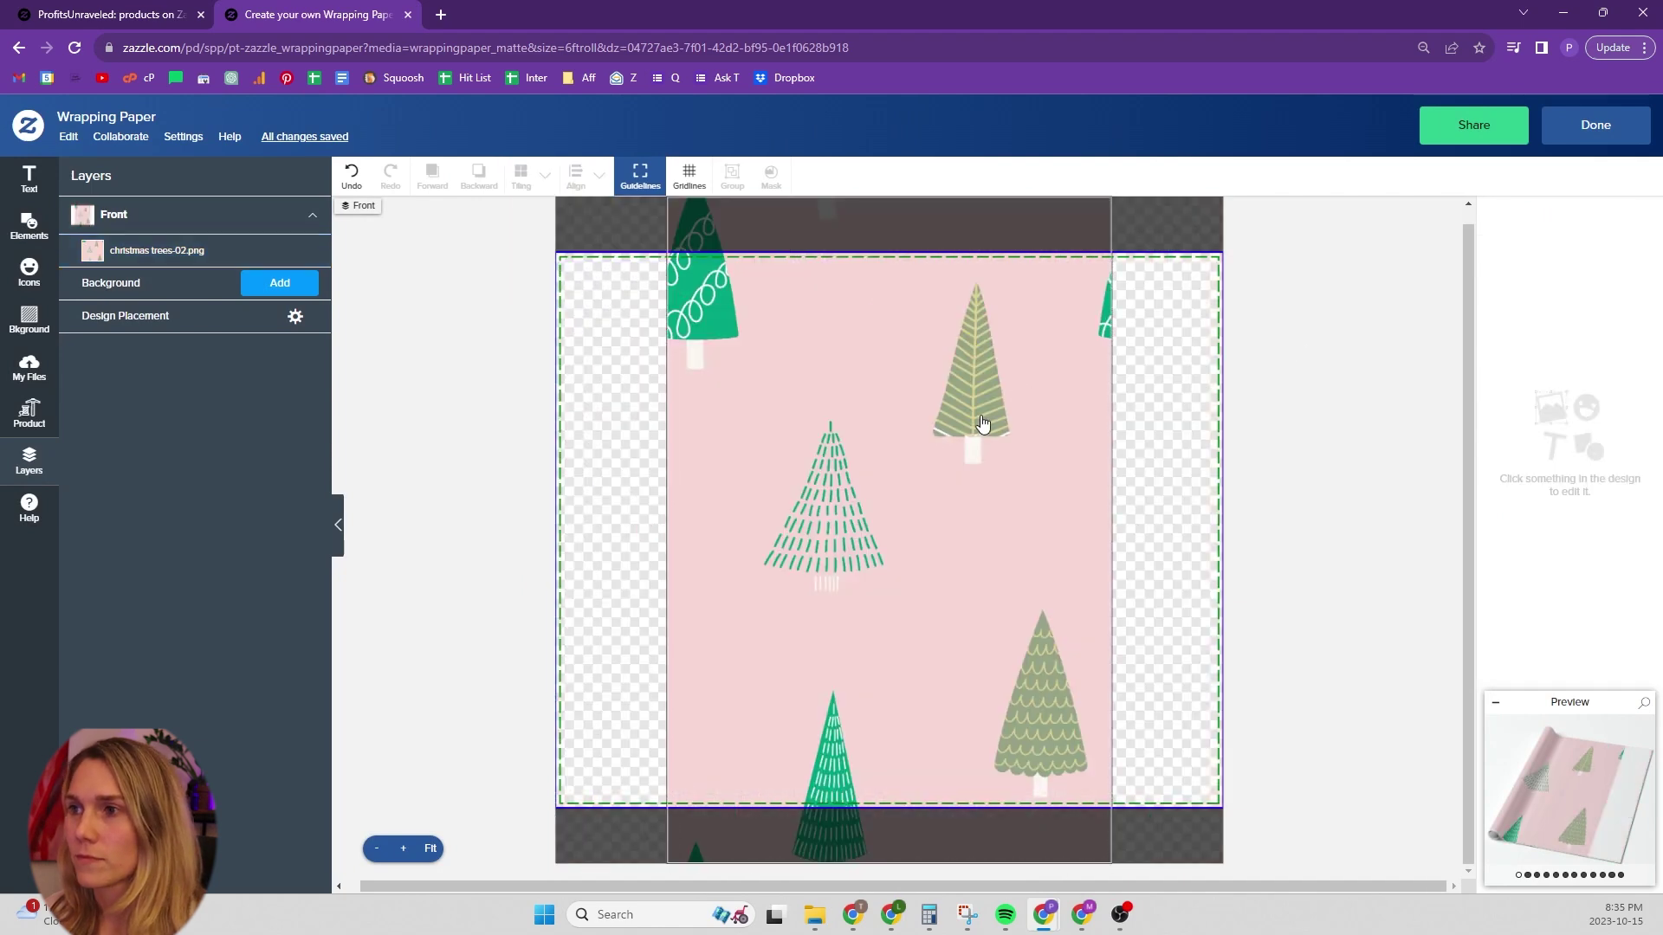
click(962, 422)
click(575, 176)
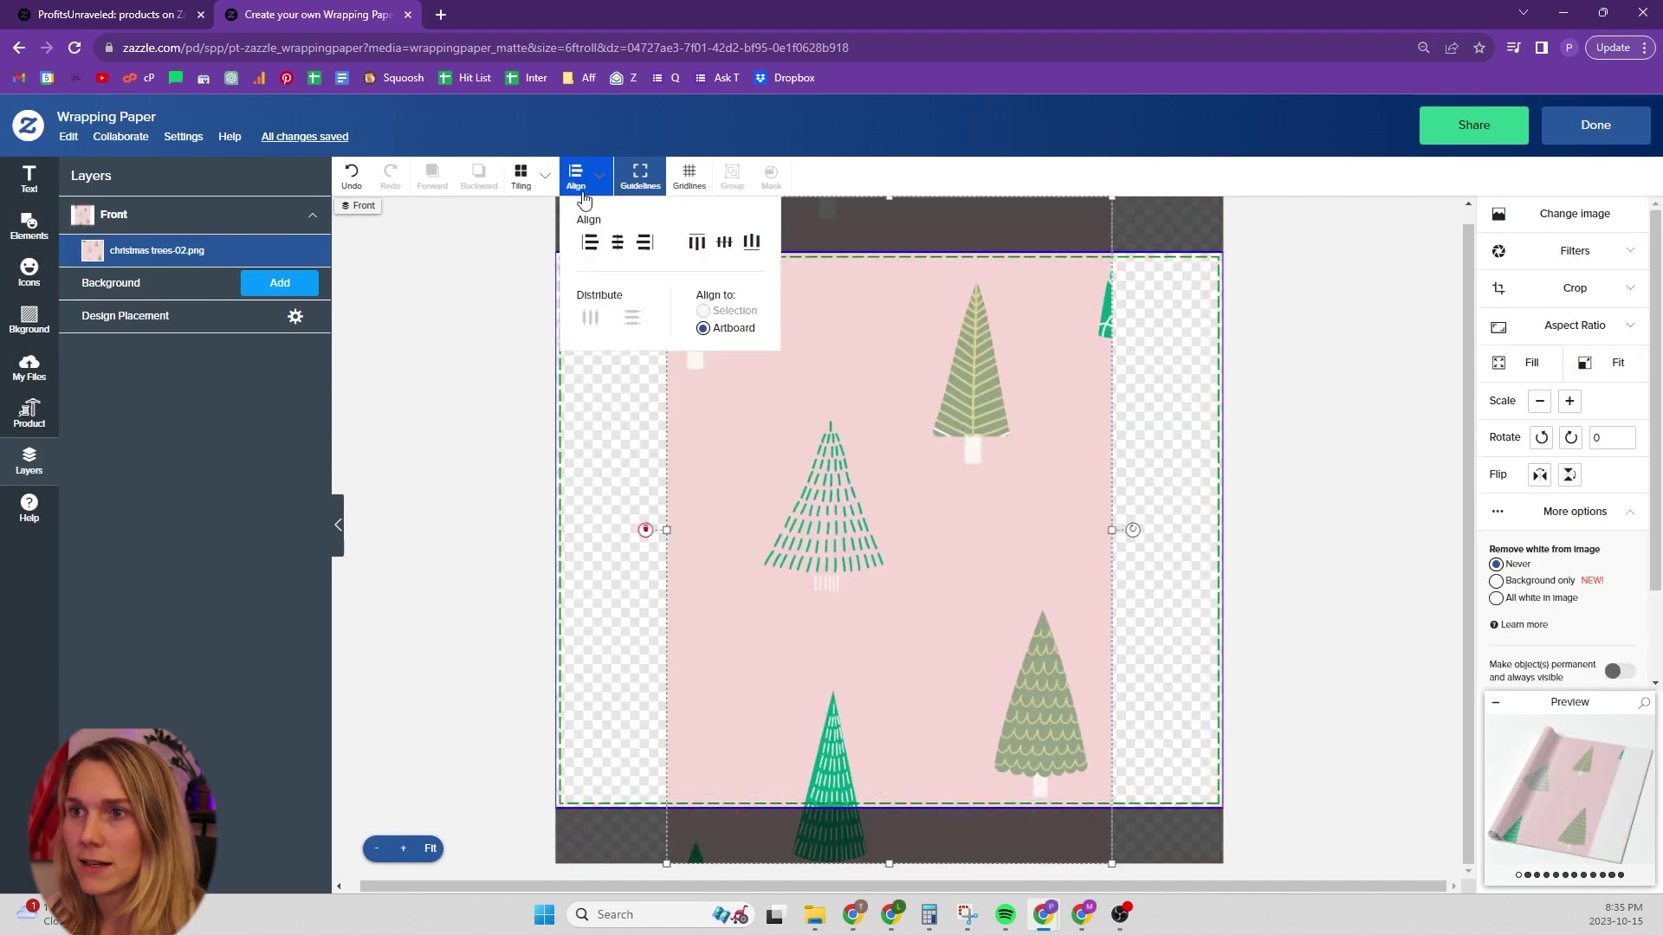
click(596, 256)
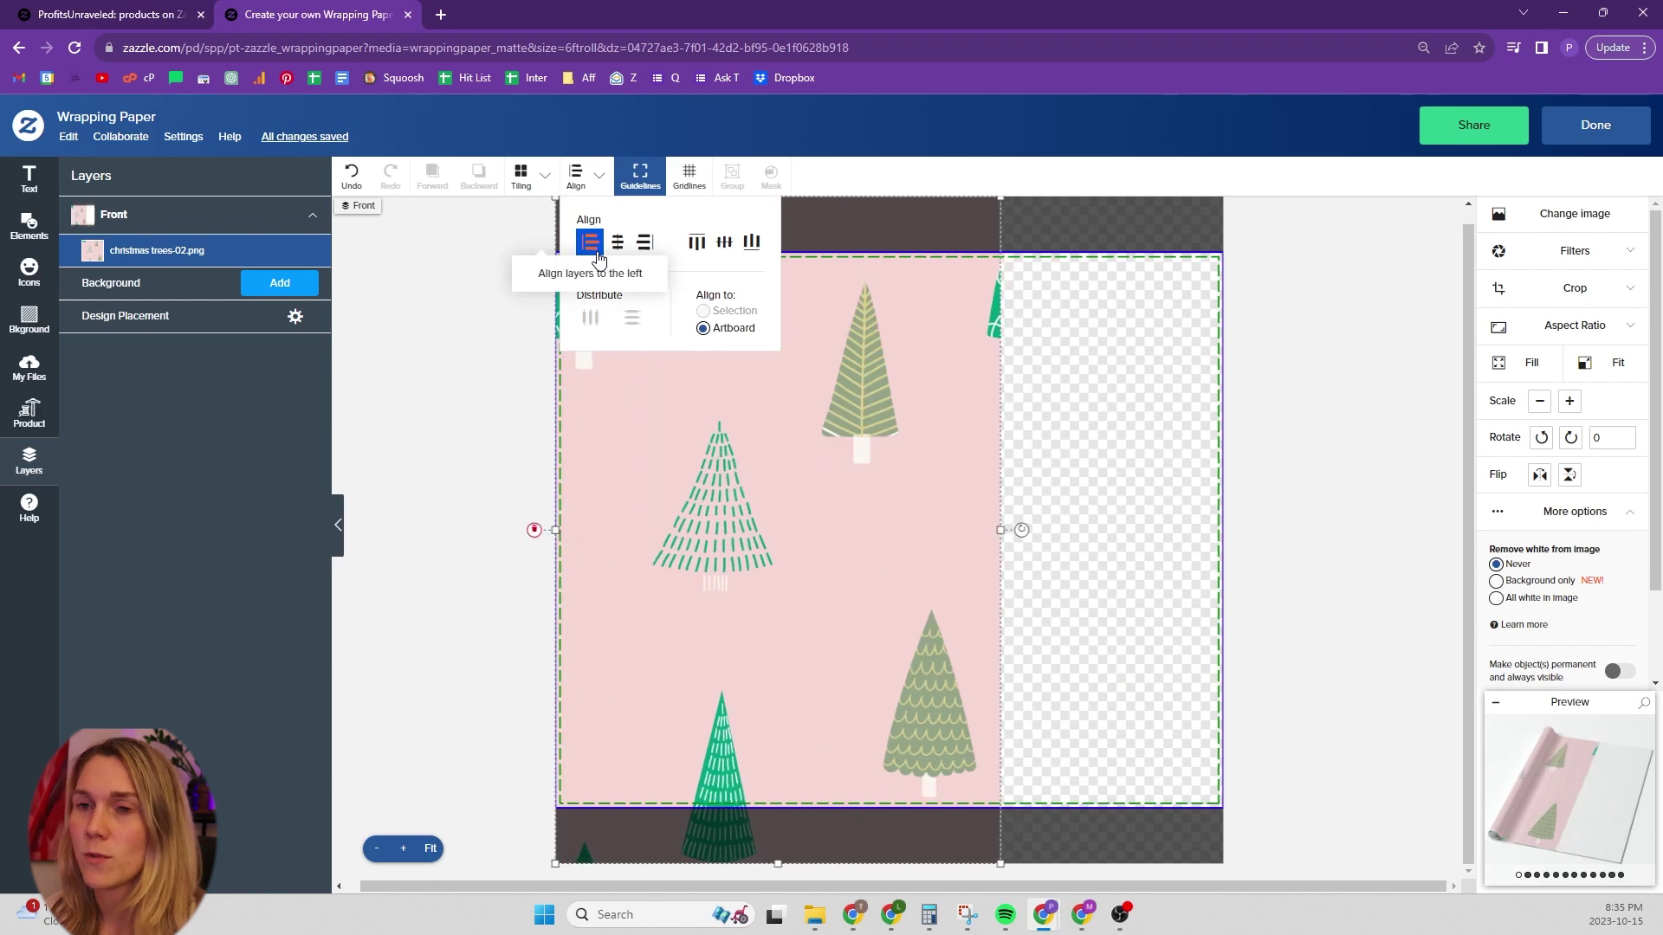
click(1092, 461)
Zoom in and narrow the tree image from its right side to cover the left half
click(403, 849)
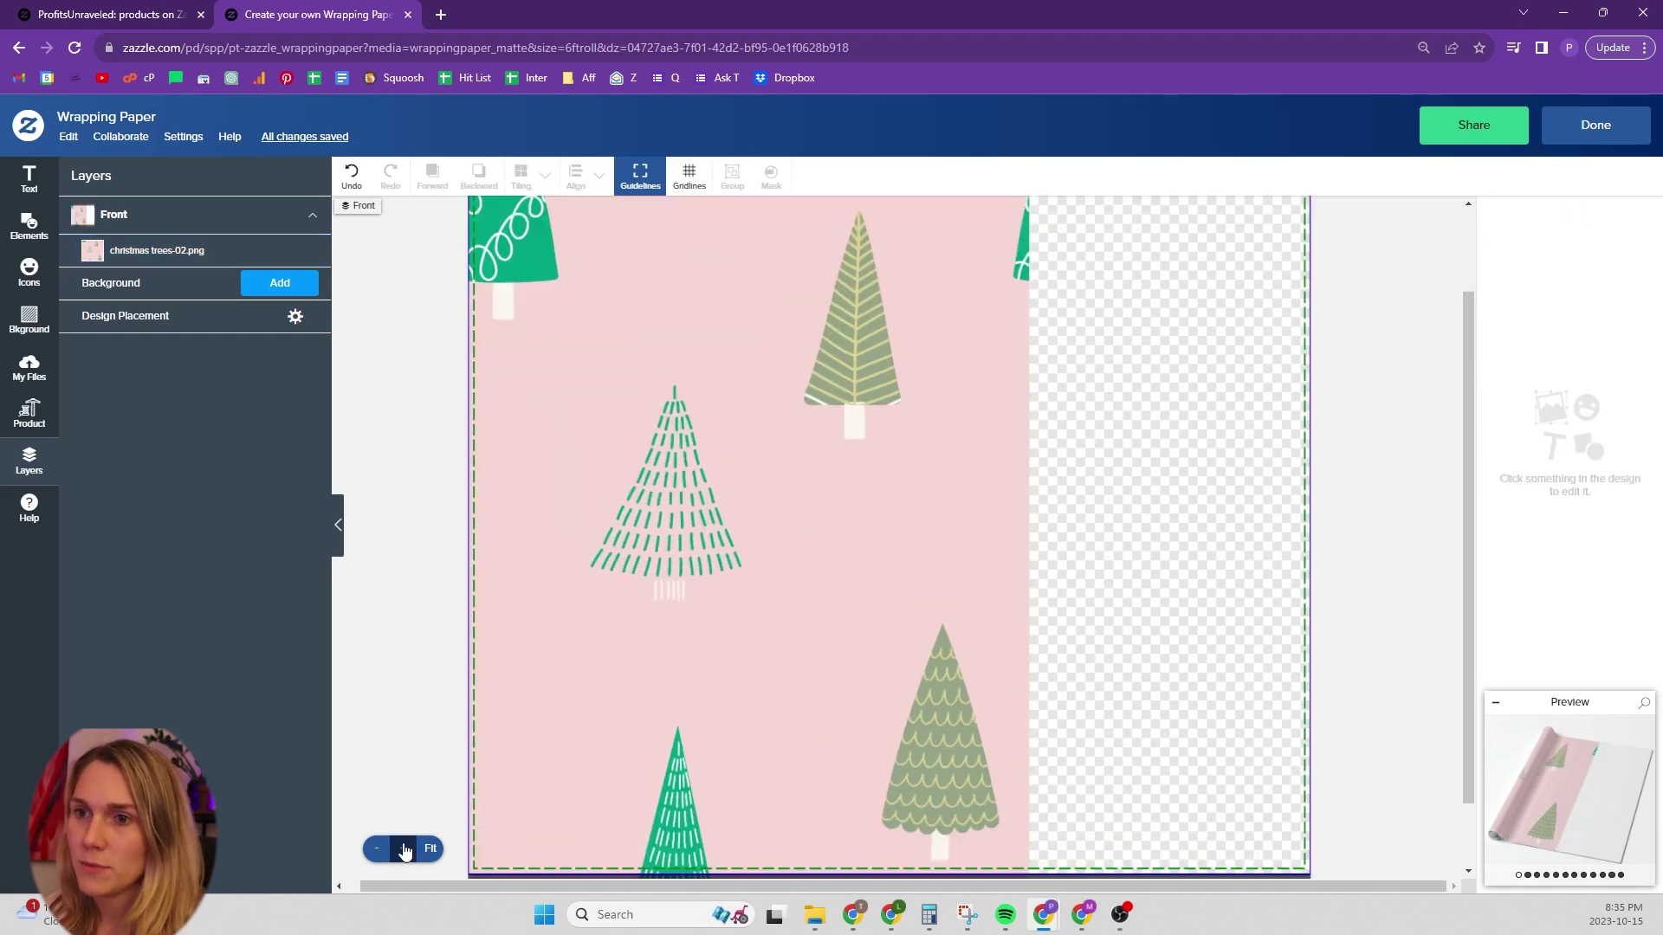
click(405, 849)
click(876, 449)
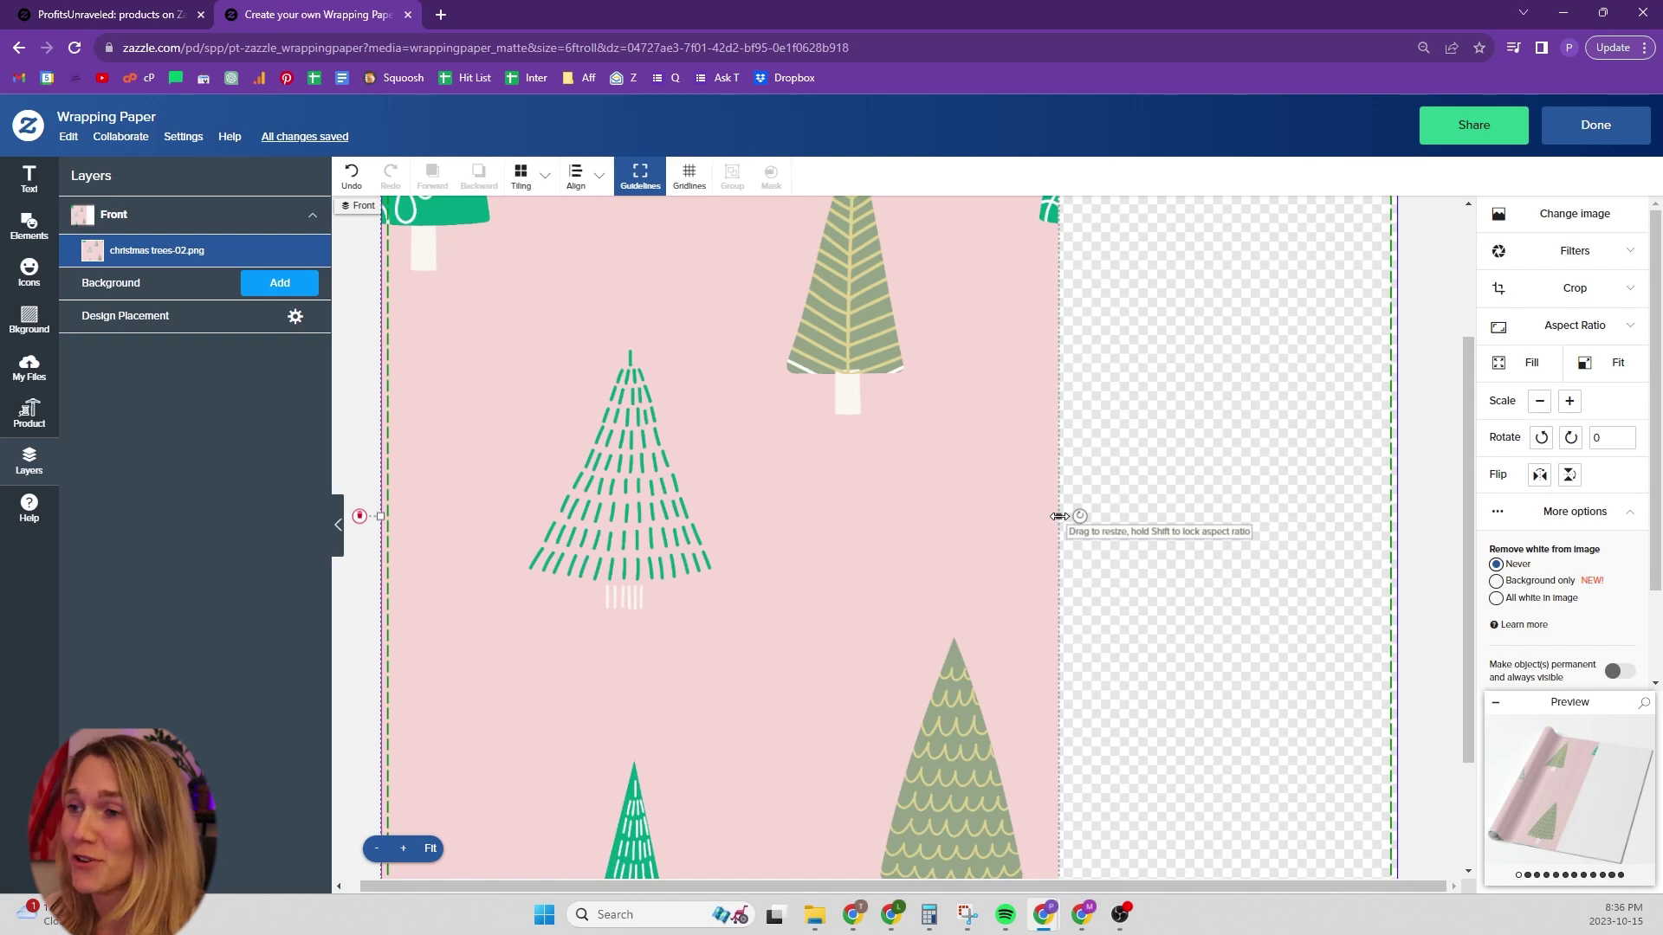
drag(1058, 516, 891, 531)
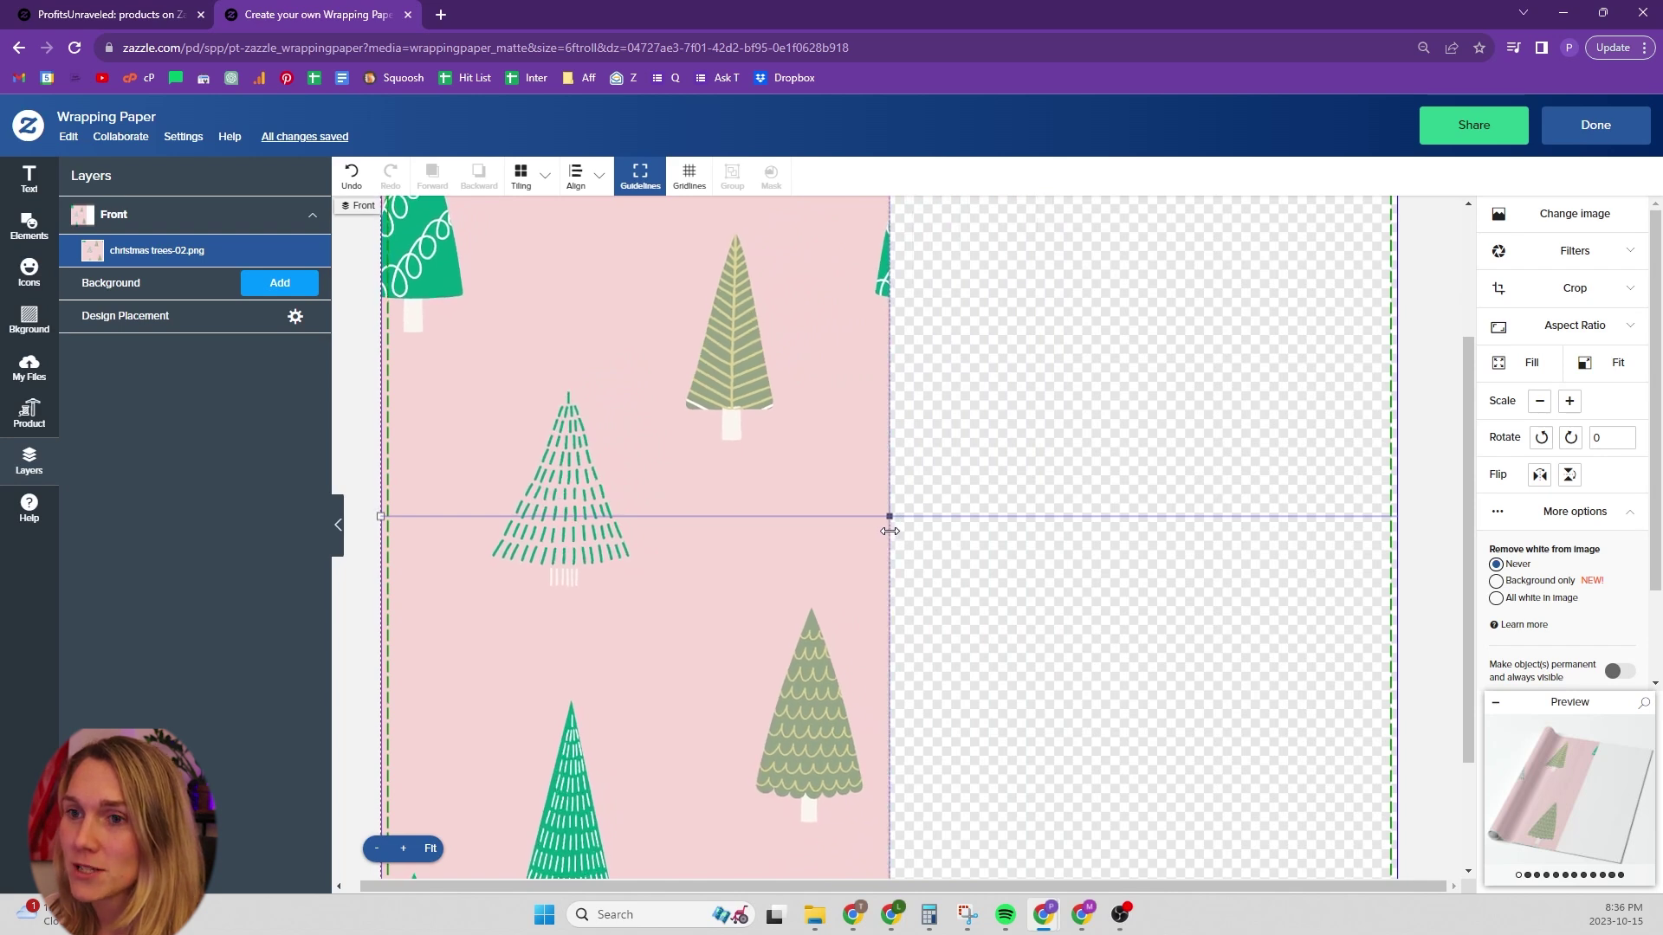
drag(890, 531, 887, 520)
Undo the last resize, snap the image's right edge to the centre guide, and apply Basic tiling at 18.01 × 27.01 in
scroll(887, 502, up, 3)
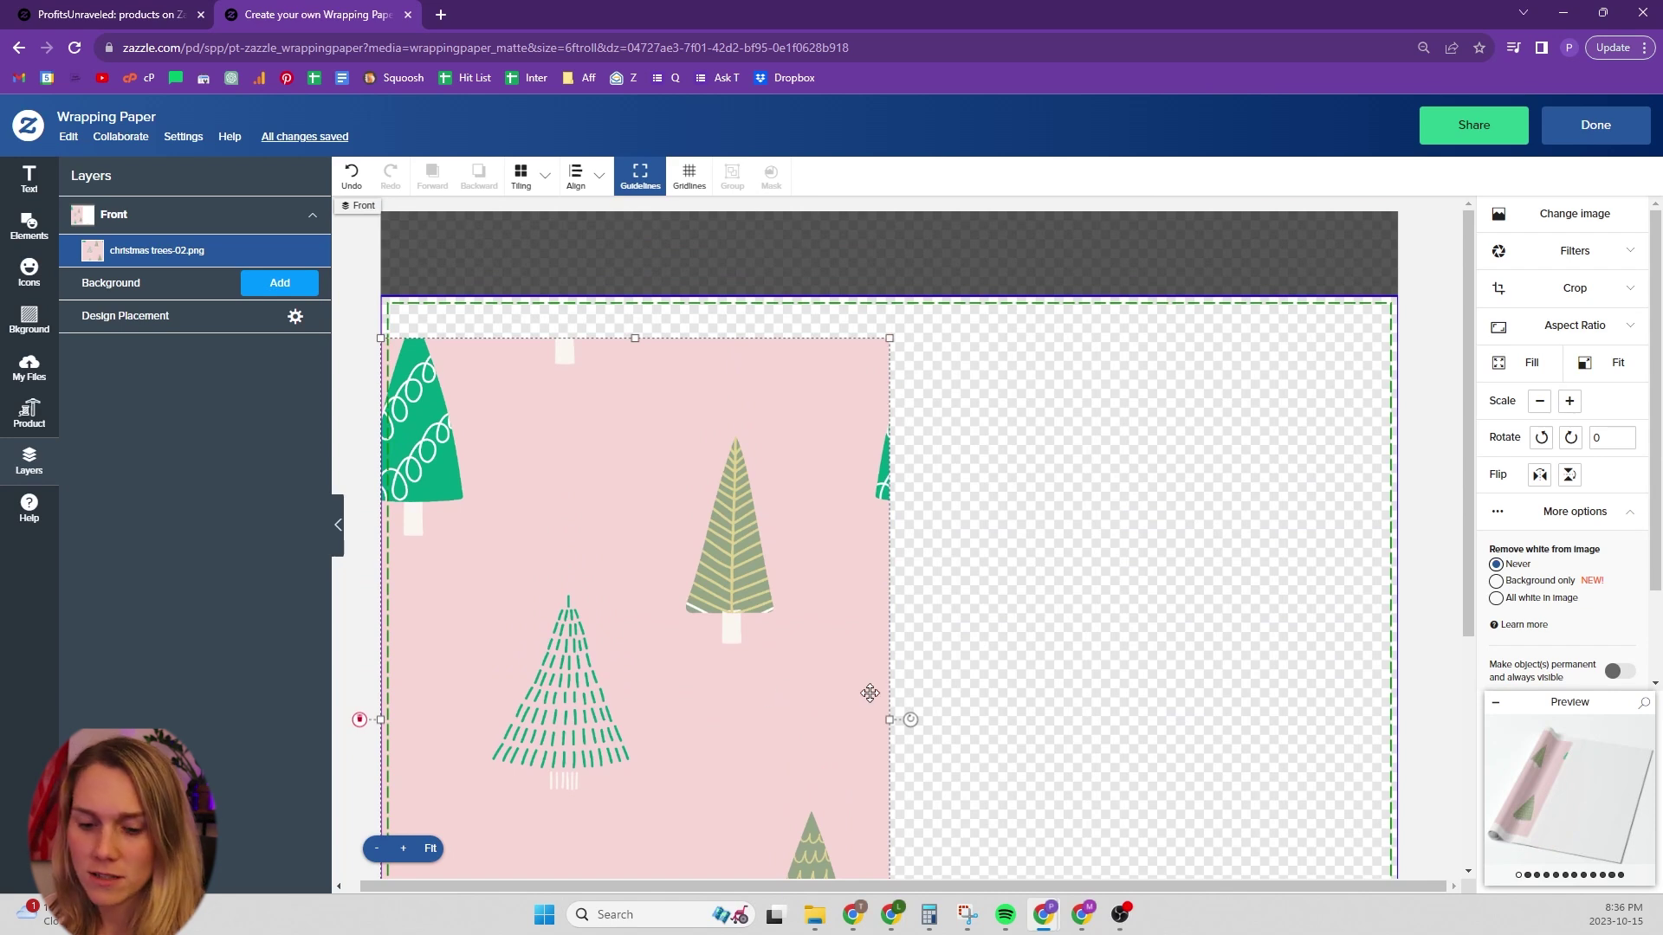
key(ctrl+z)
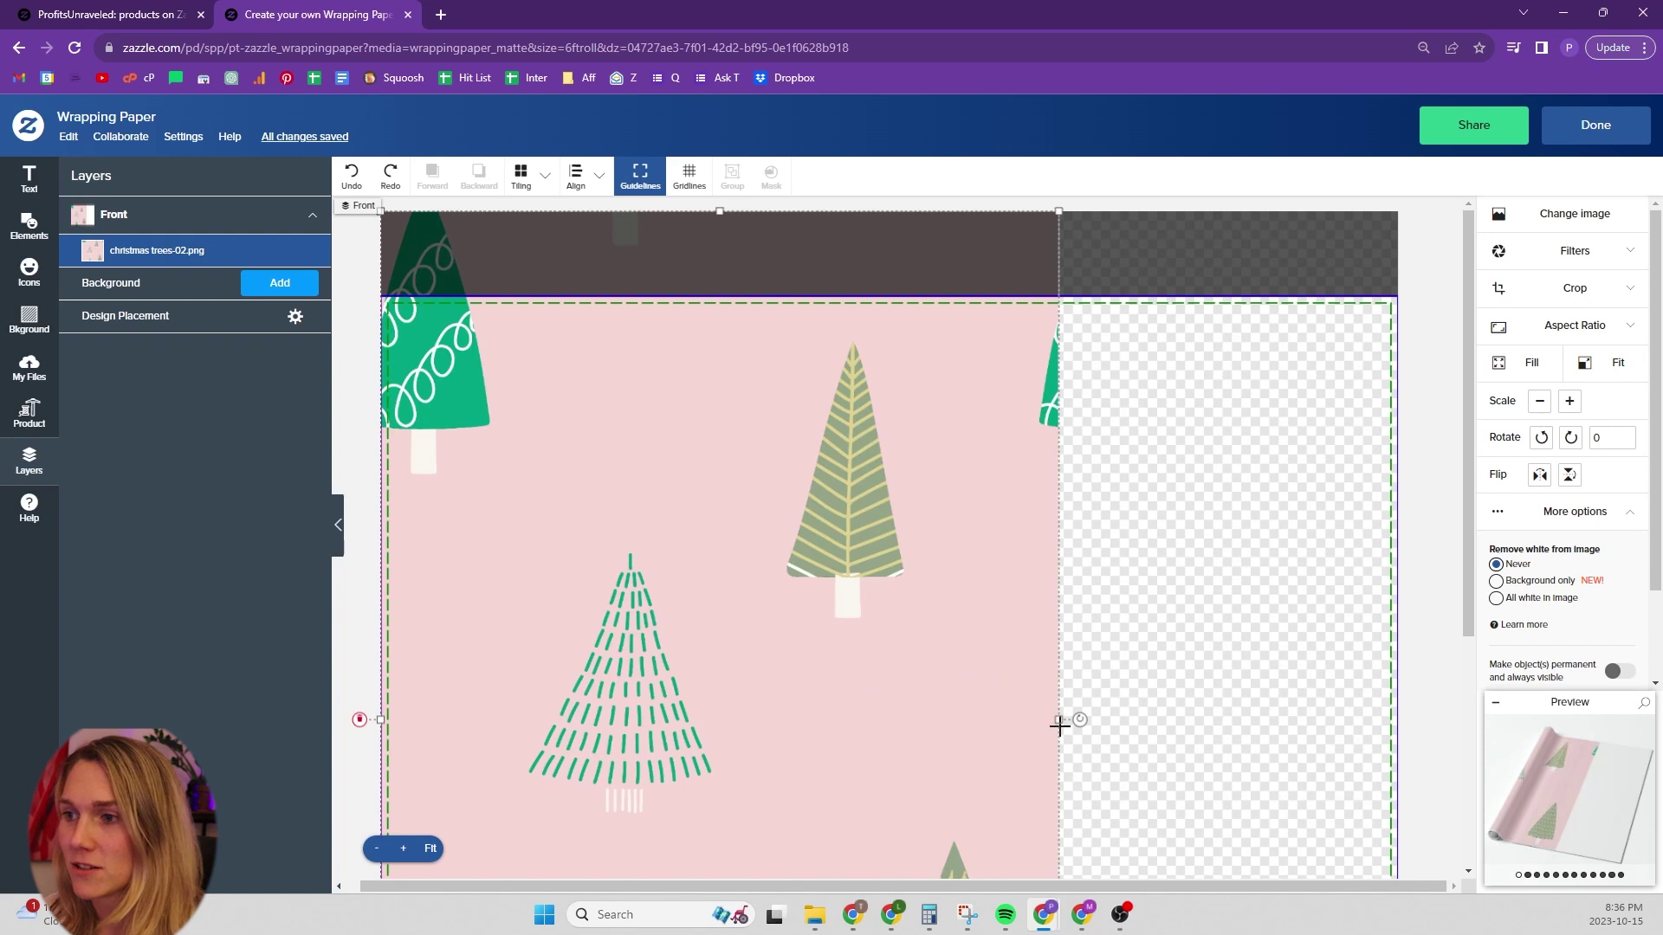
drag(1060, 721, 889, 720)
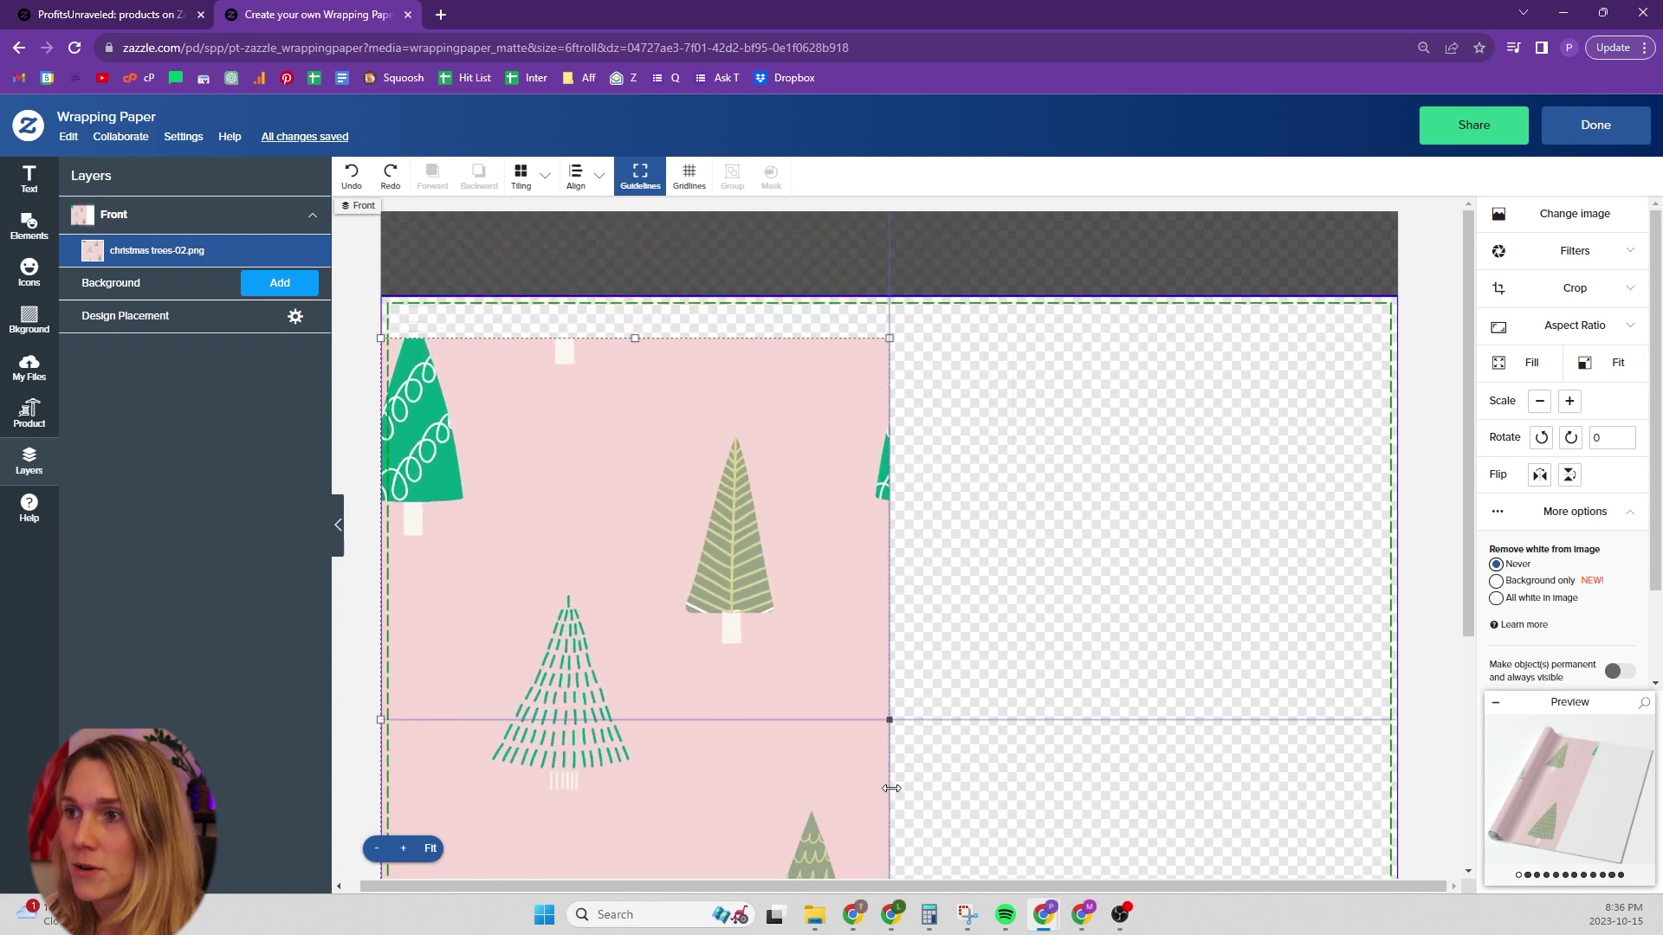
drag(891, 788, 890, 789)
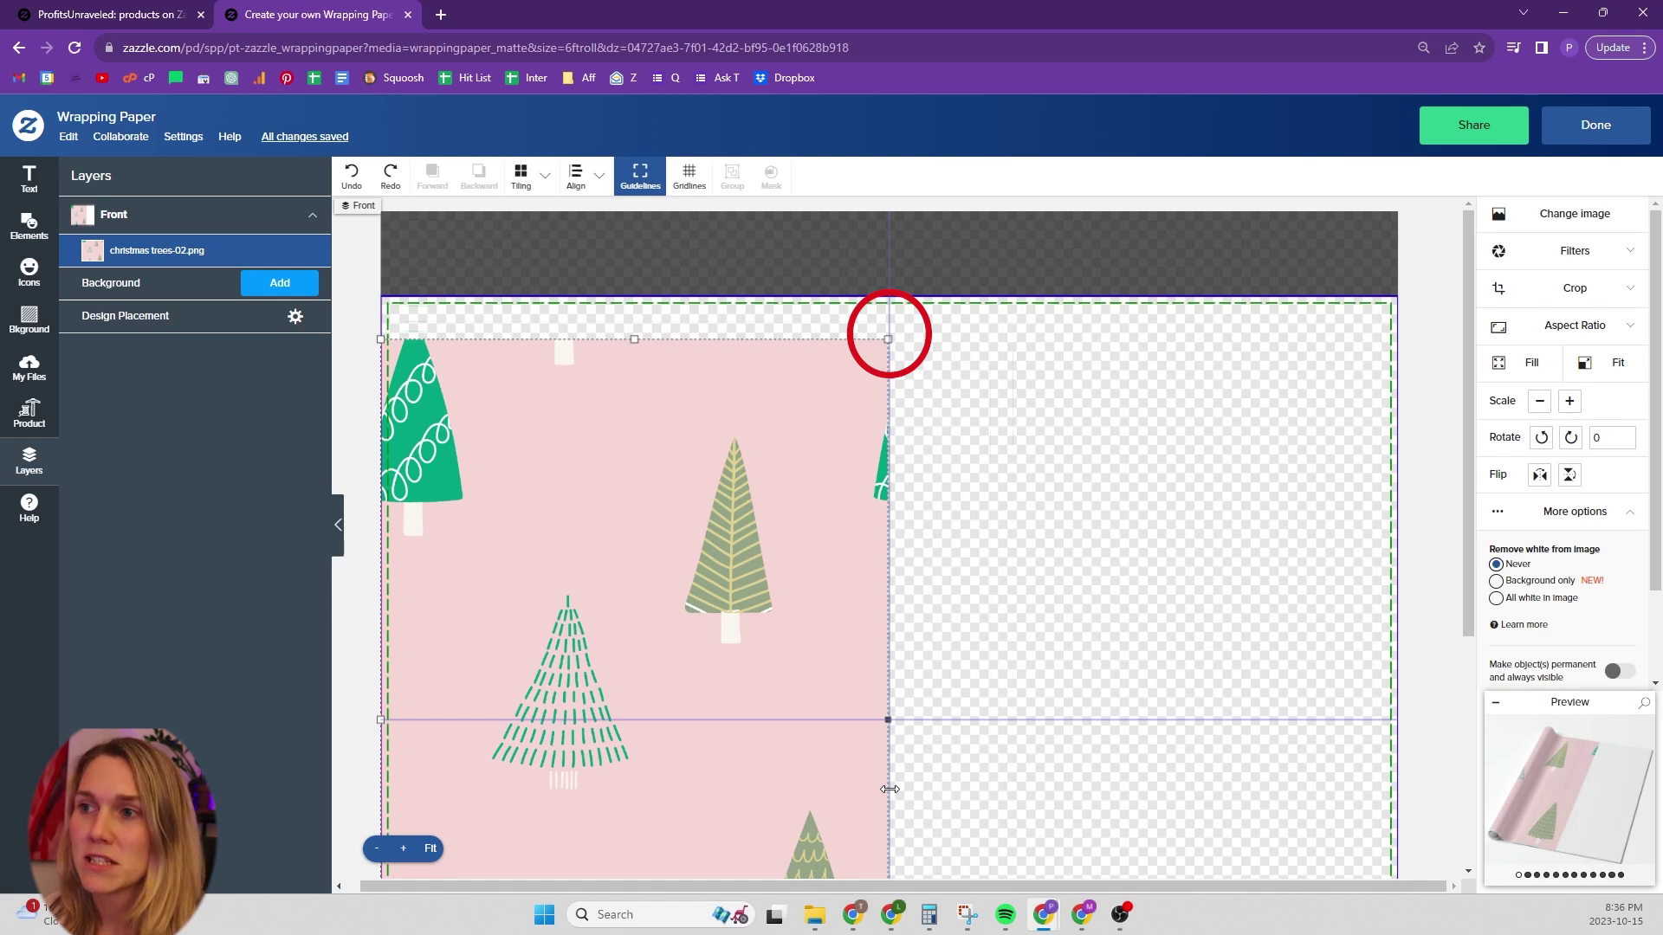
drag(891, 789, 892, 788)
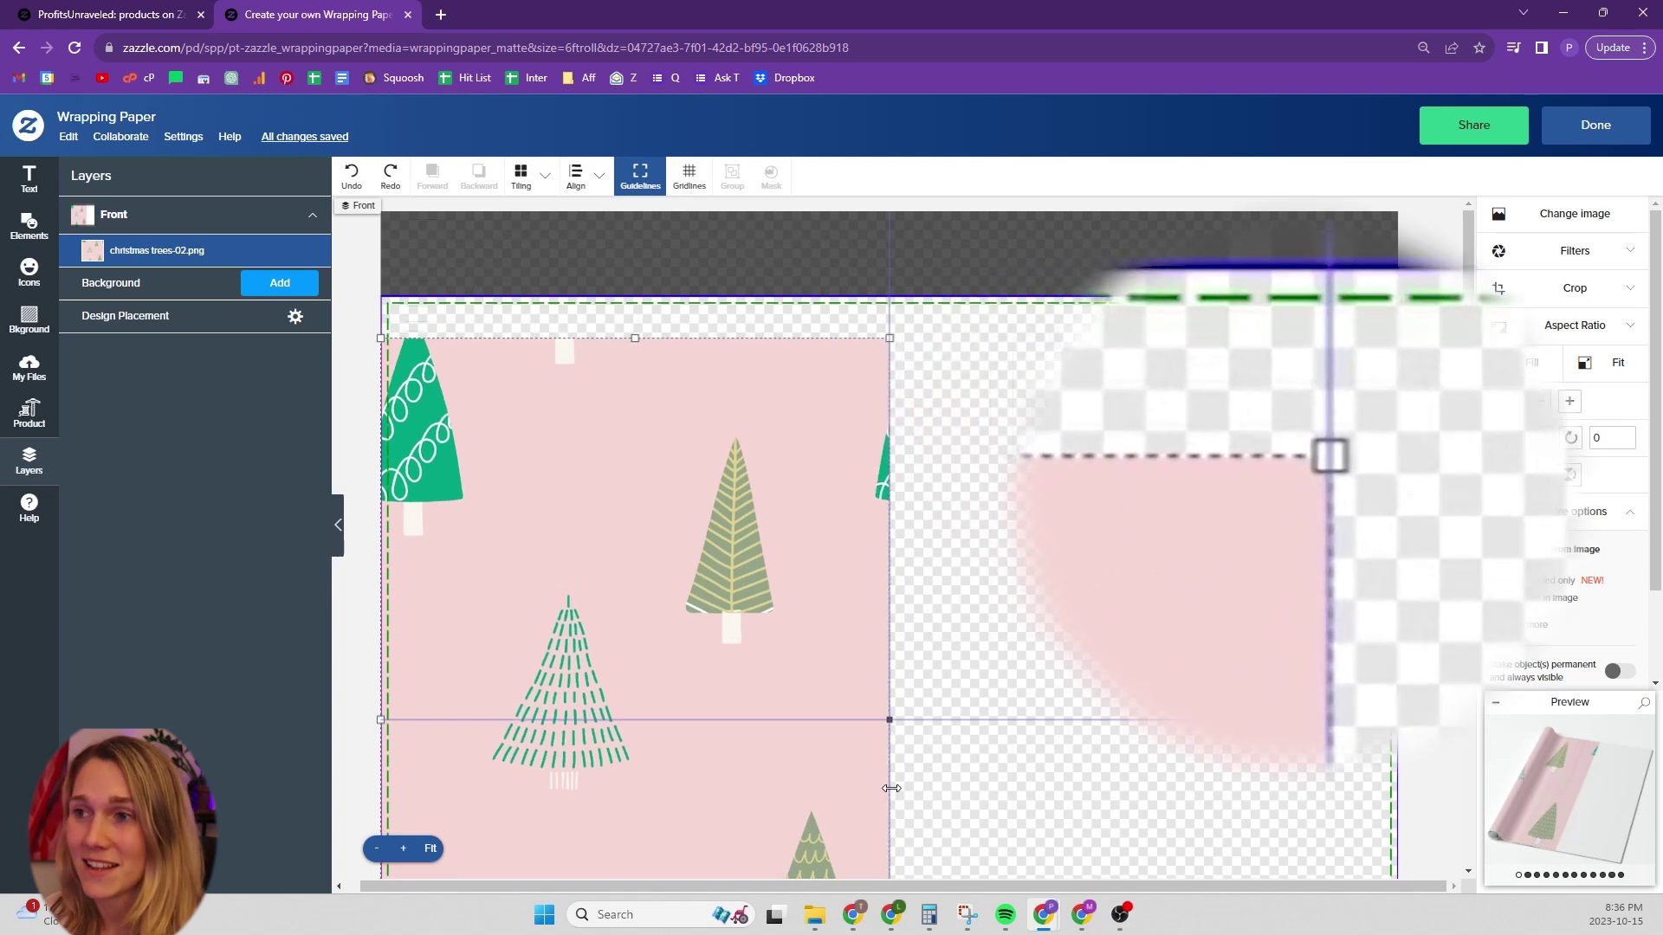
drag(892, 788, 892, 784)
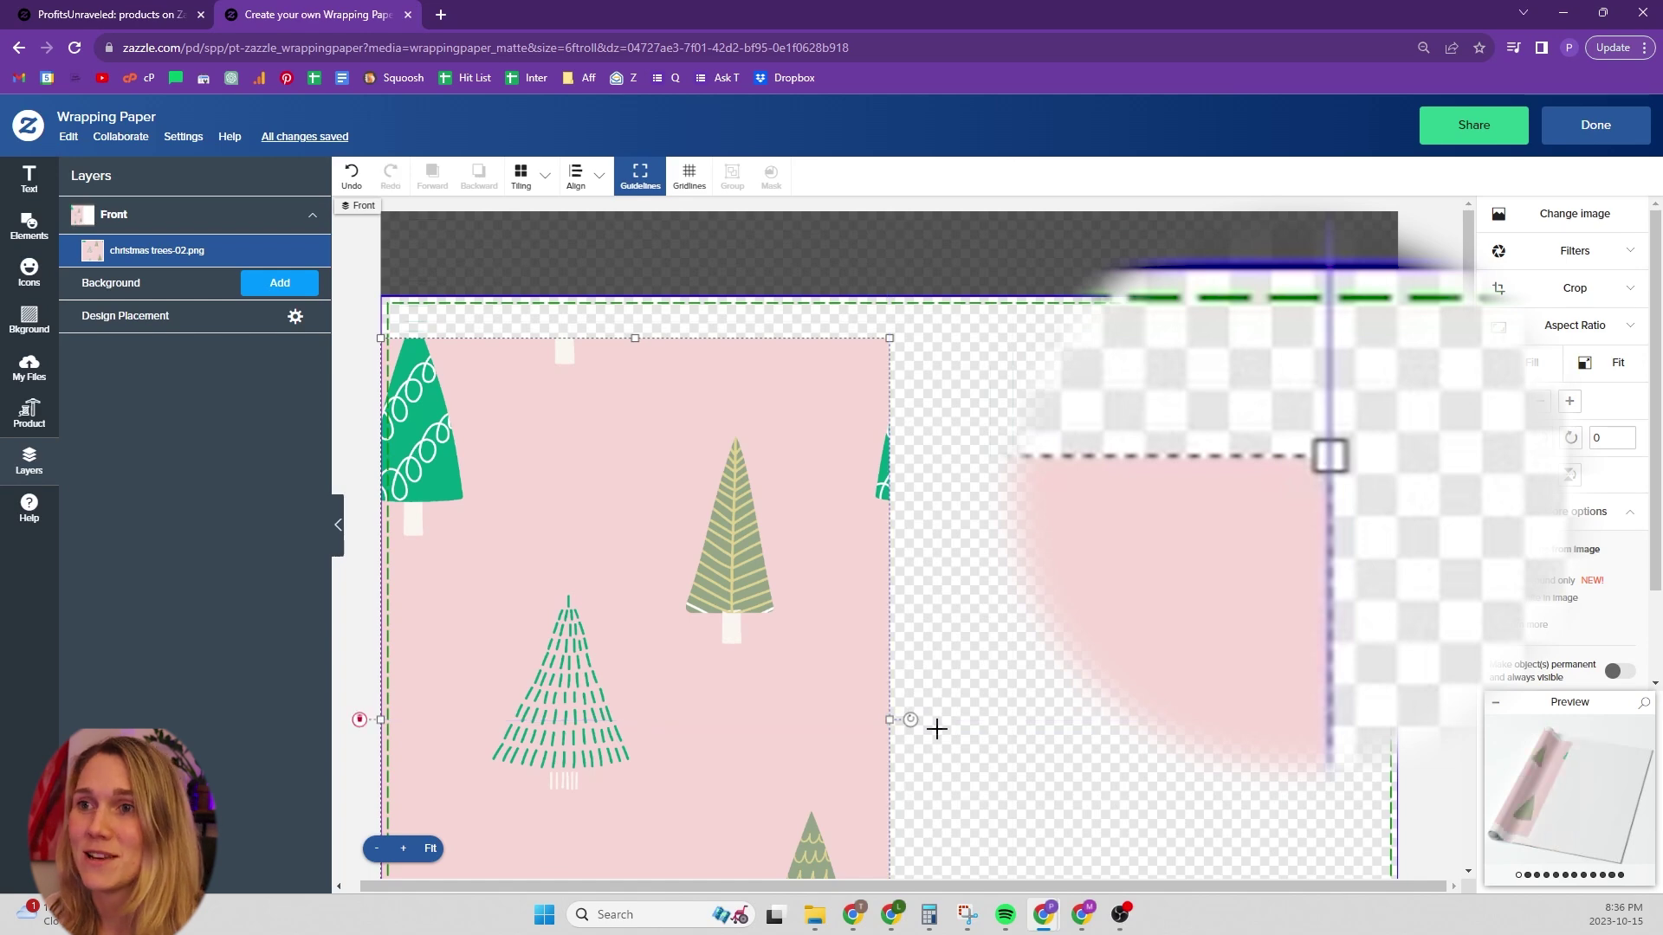
click(523, 178)
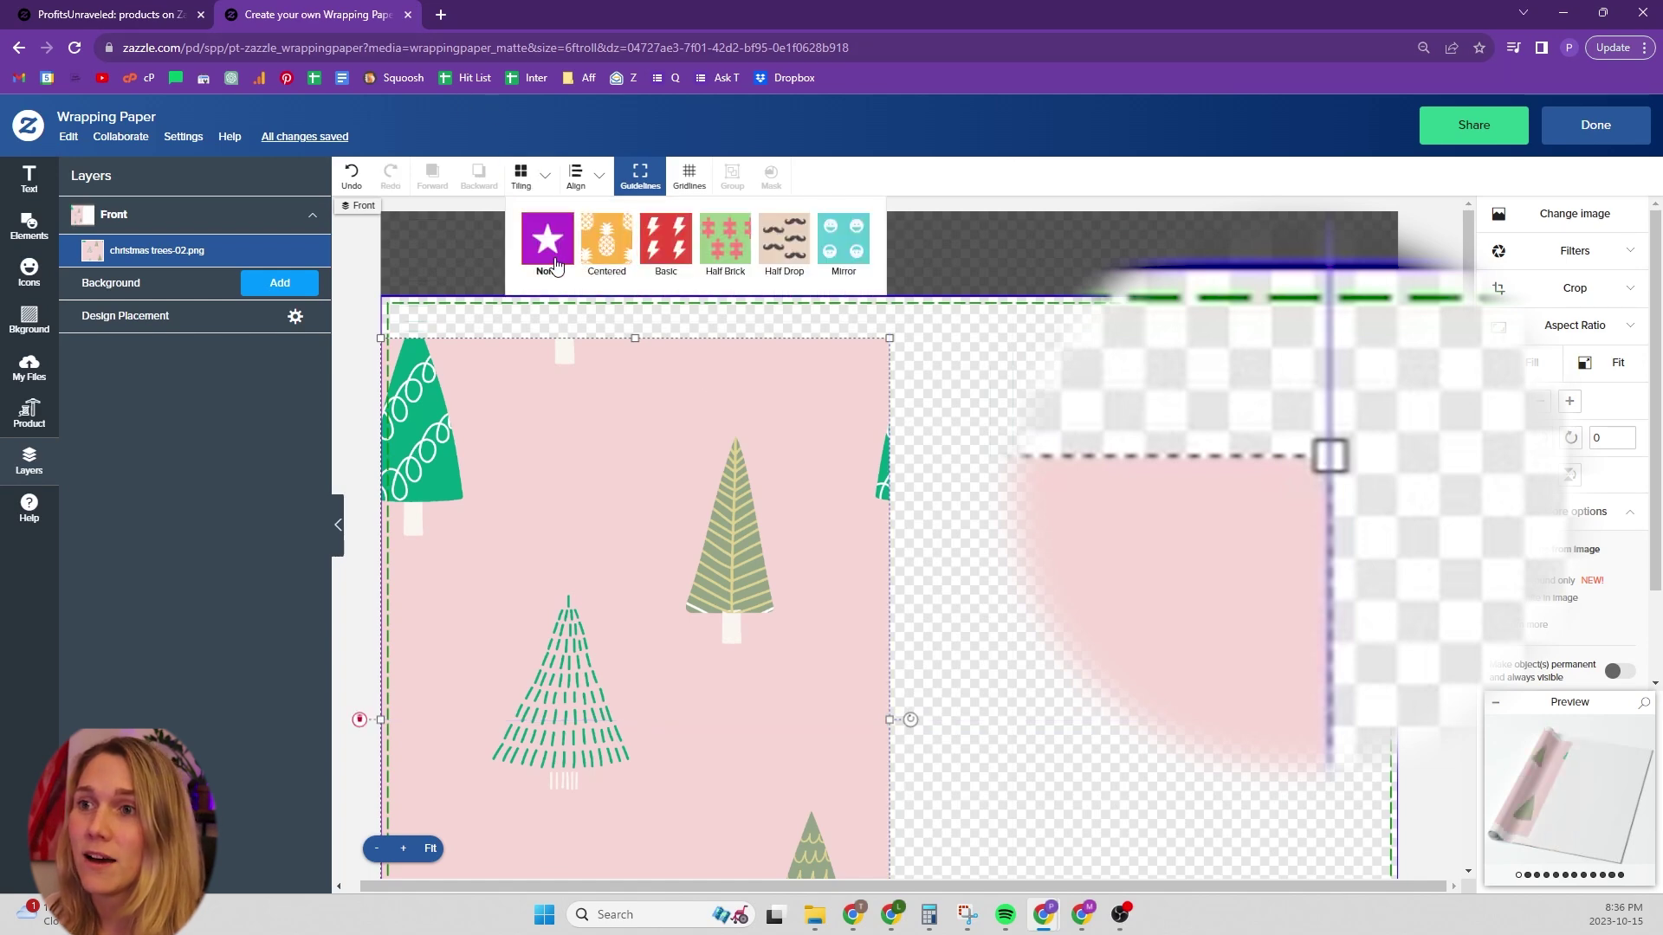
click(666, 240)
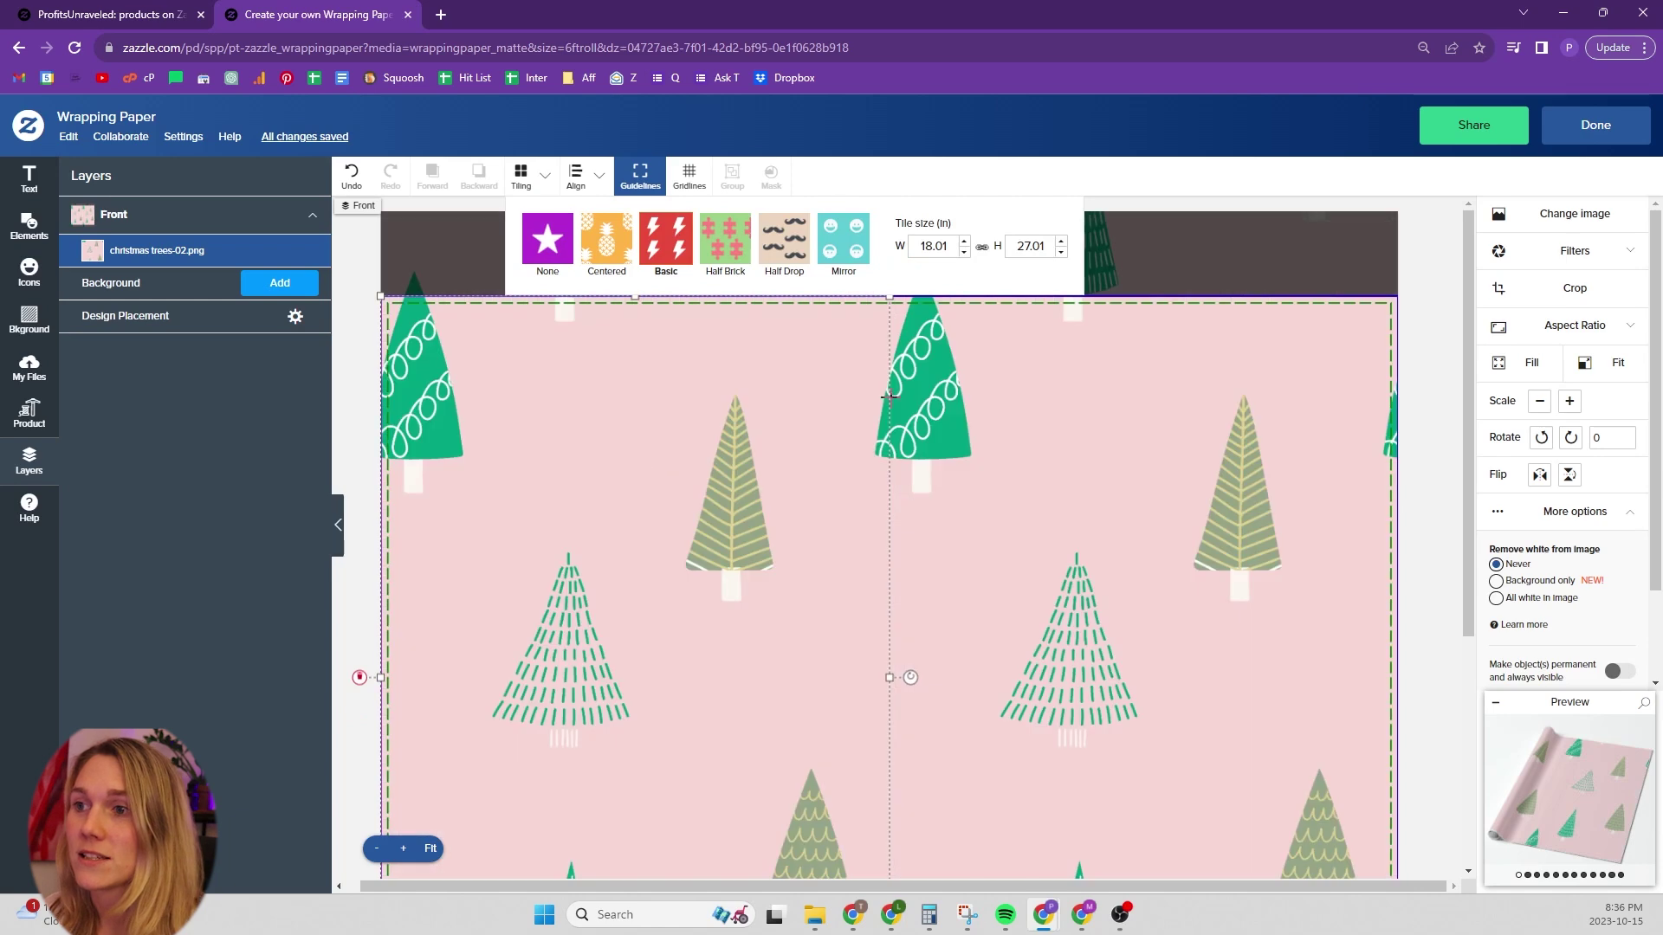
click(1547, 816)
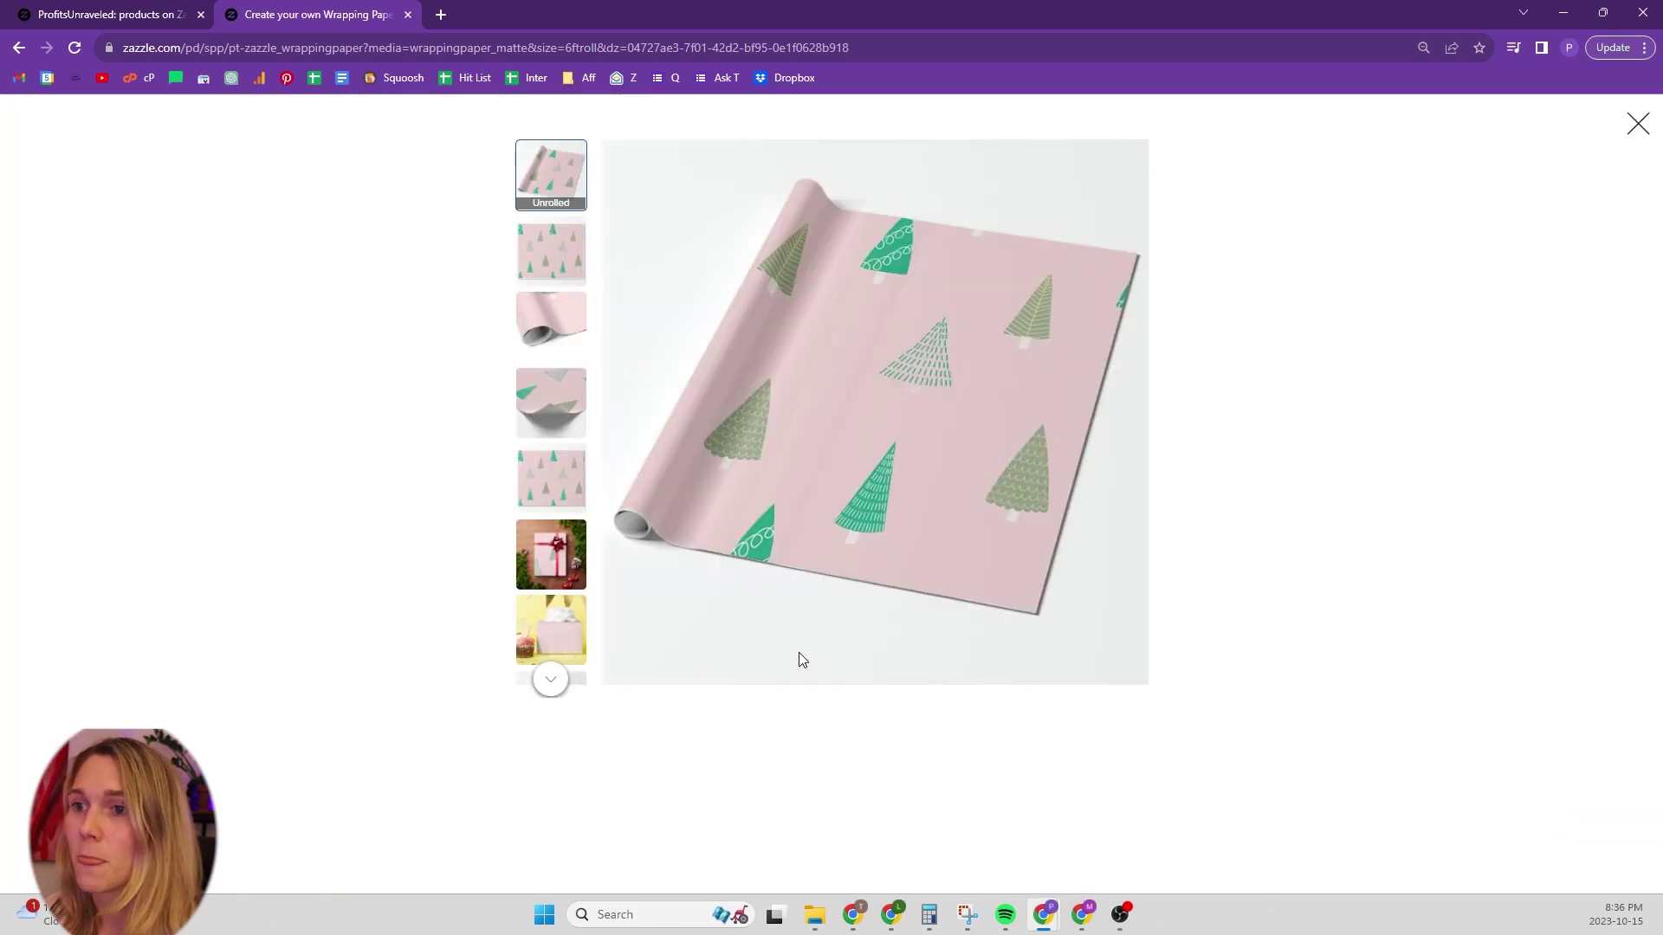
click(538, 463)
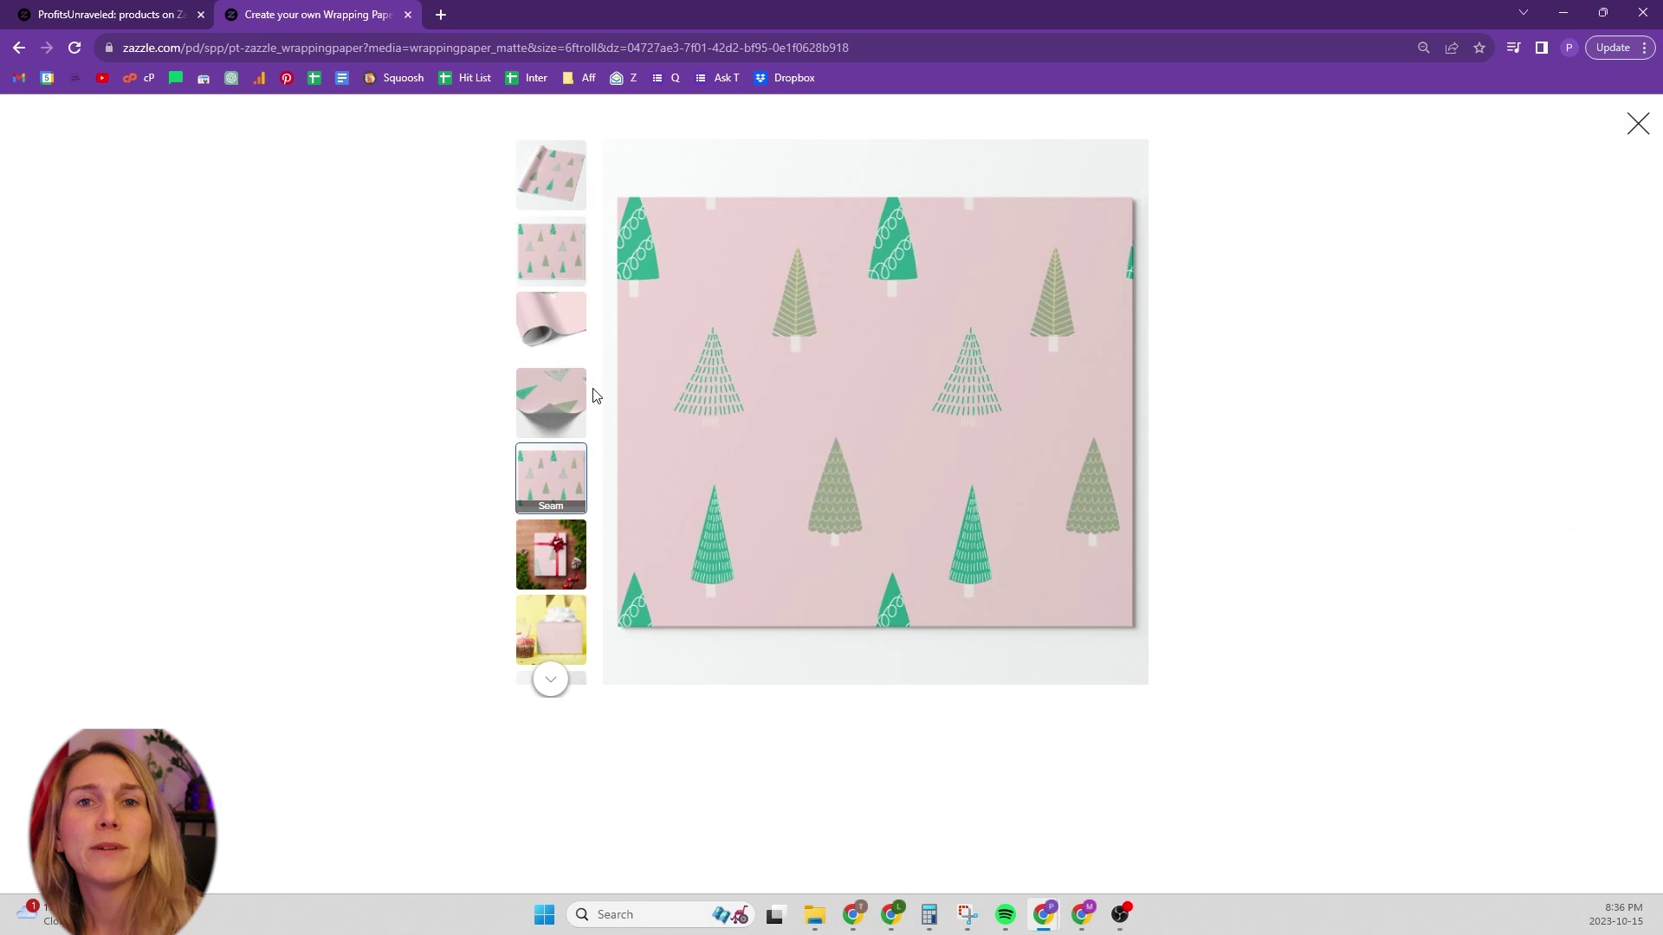
click(1634, 139)
Set tiling back to None so the single tree image can be edited
click(522, 192)
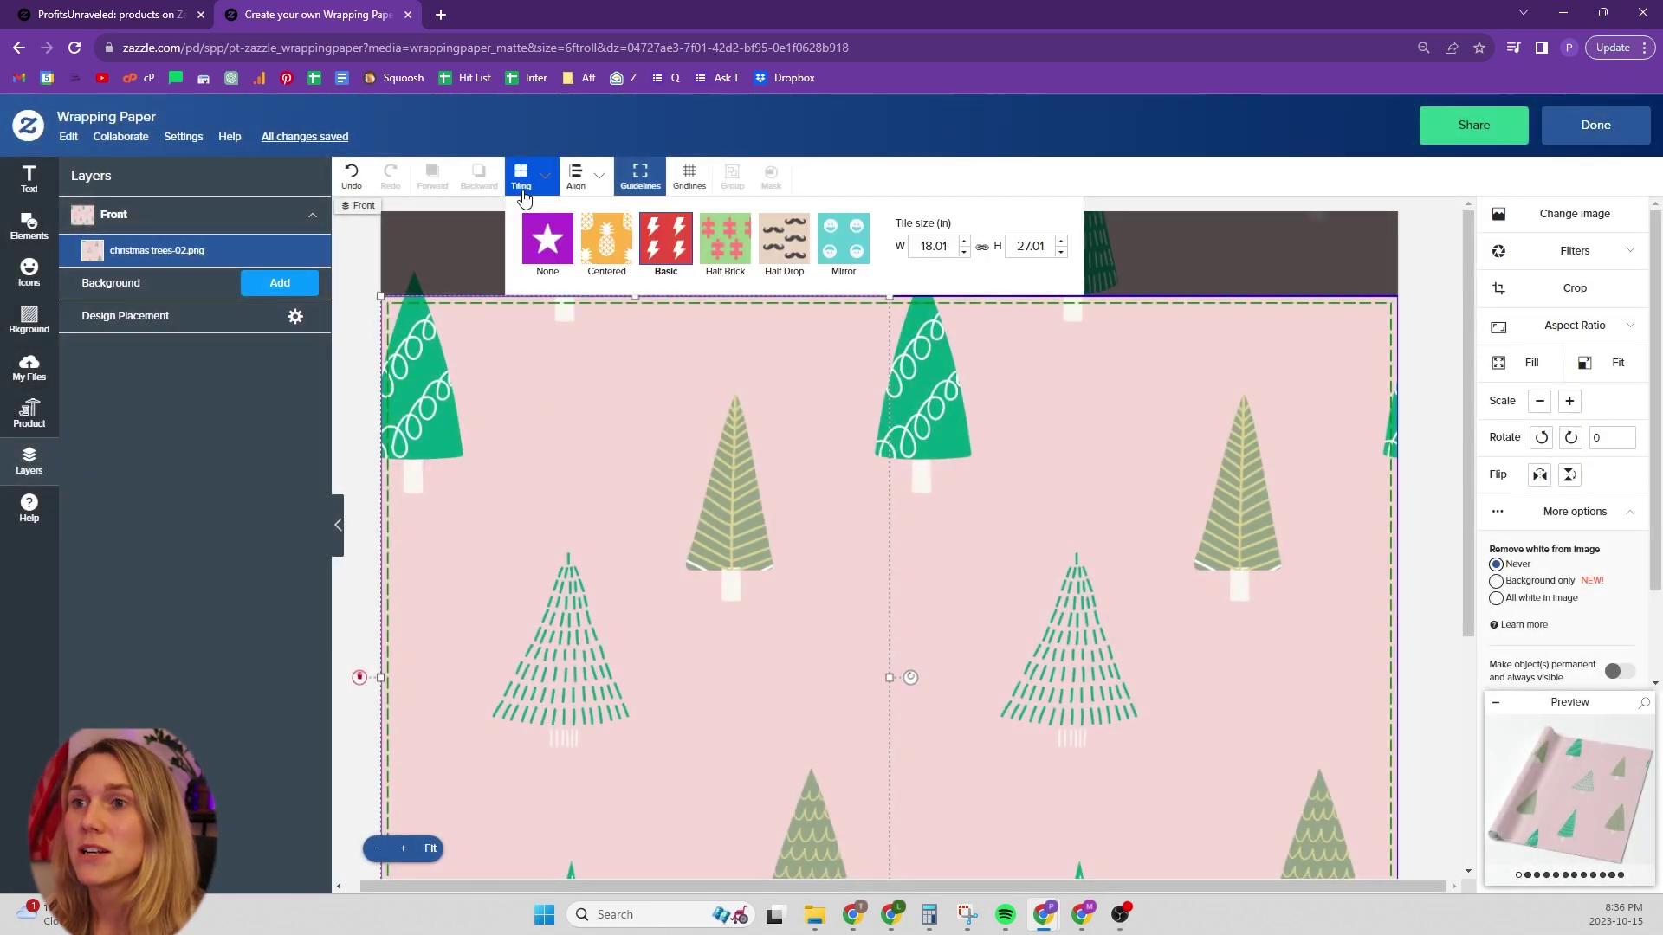
click(545, 248)
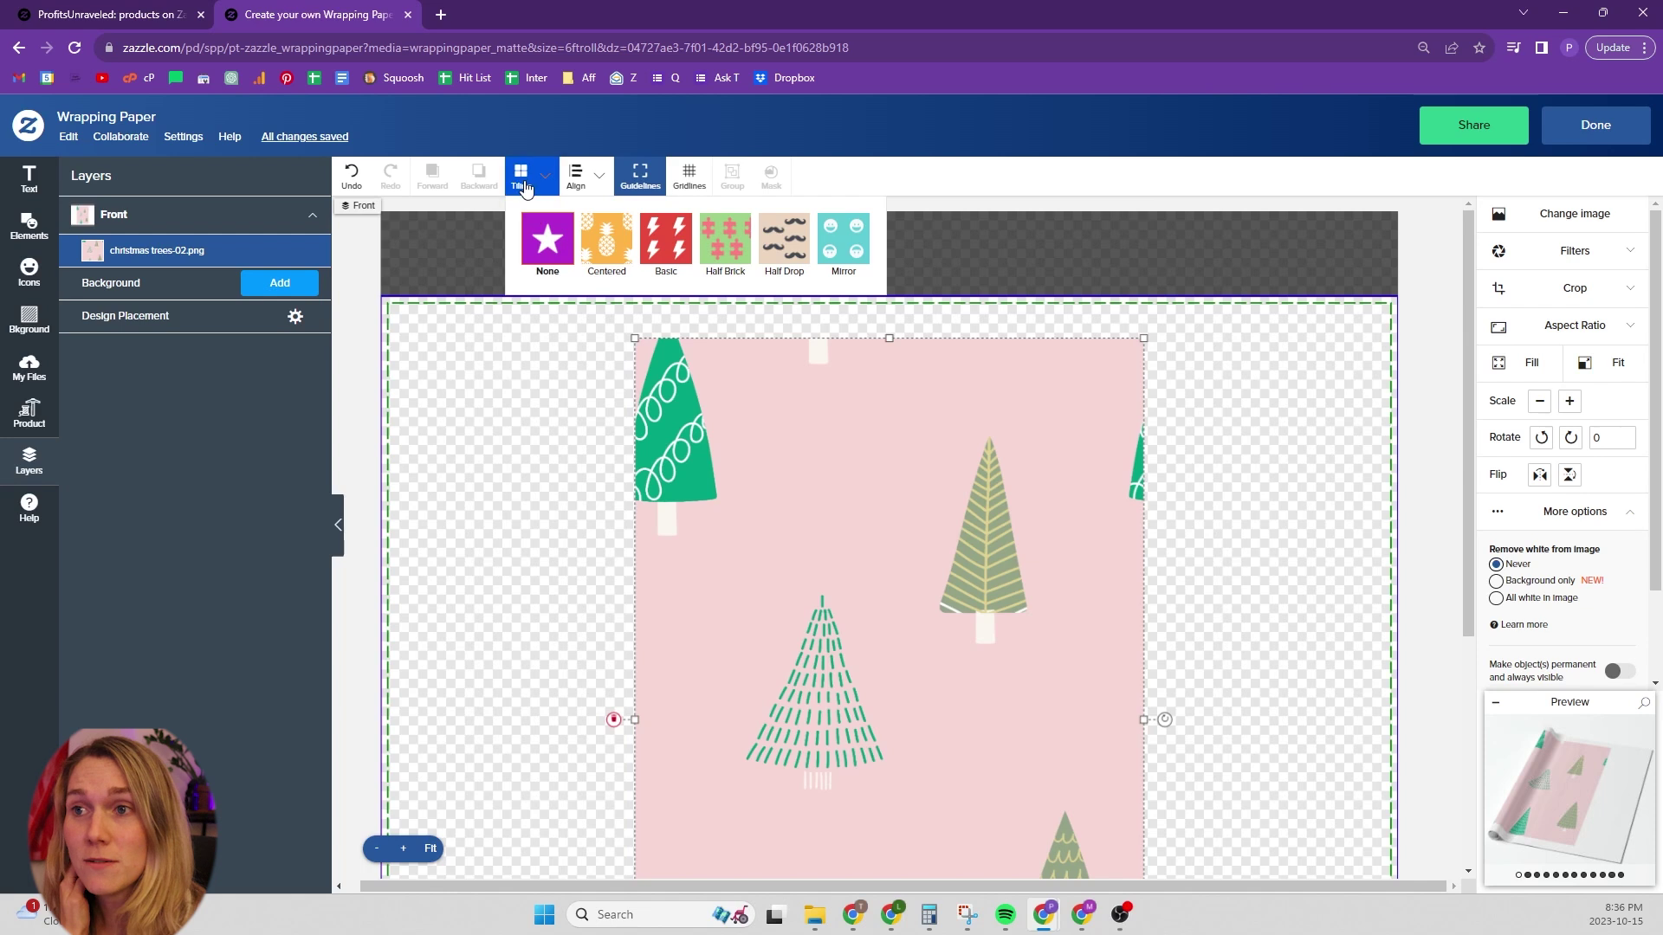
click(563, 178)
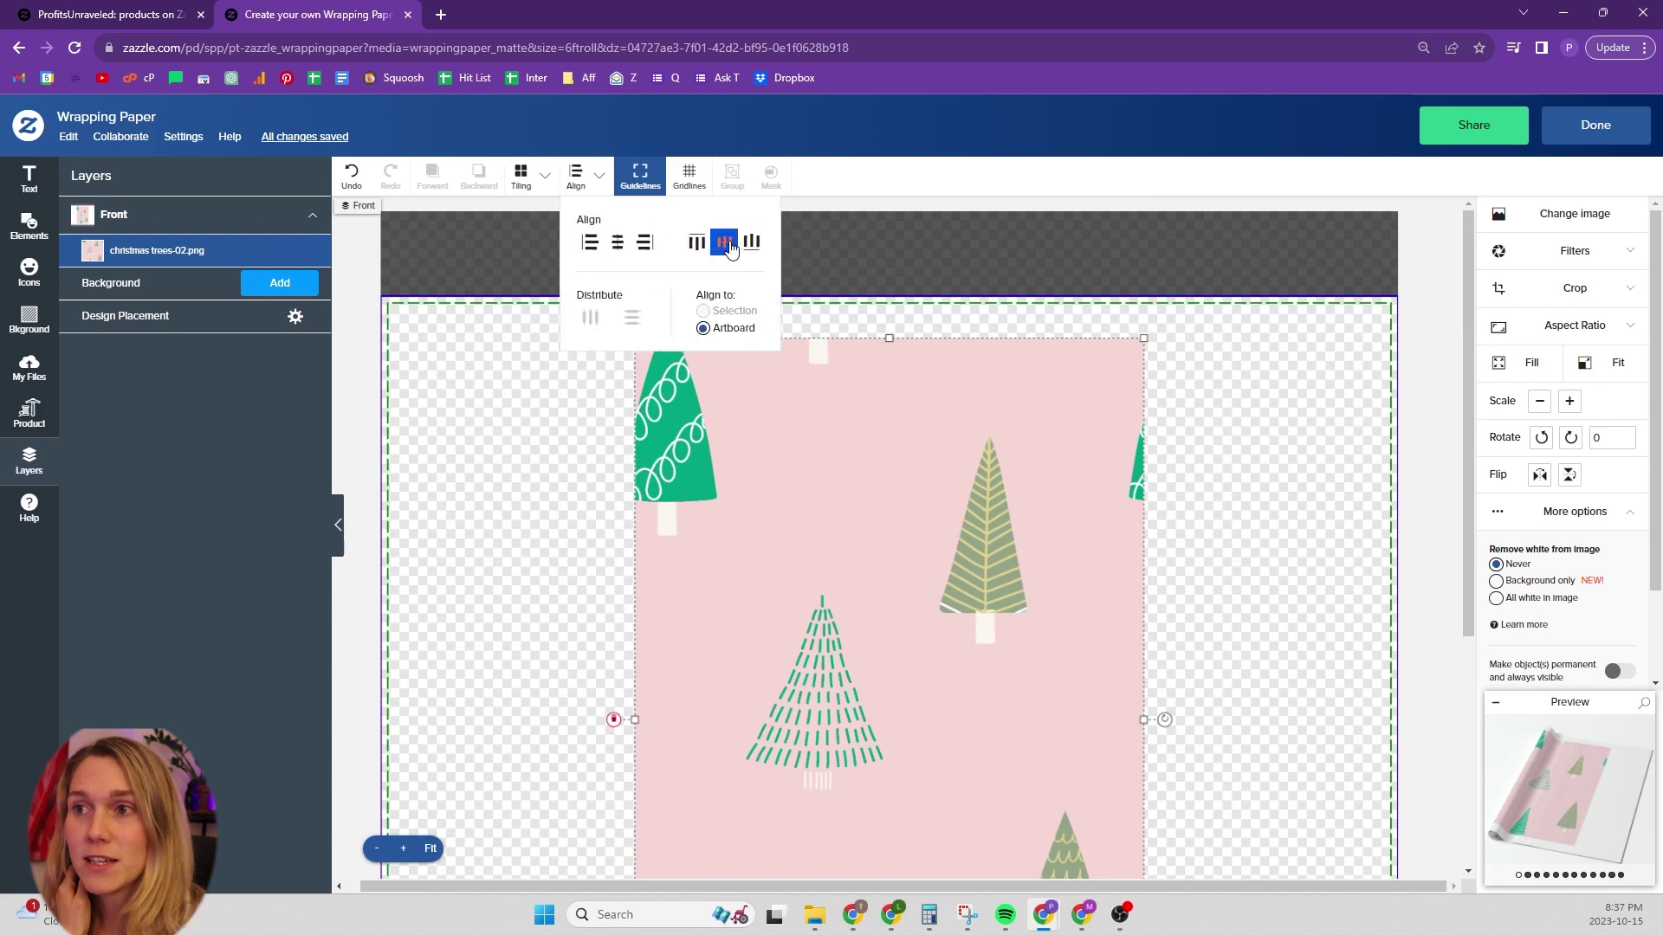
click(982, 630)
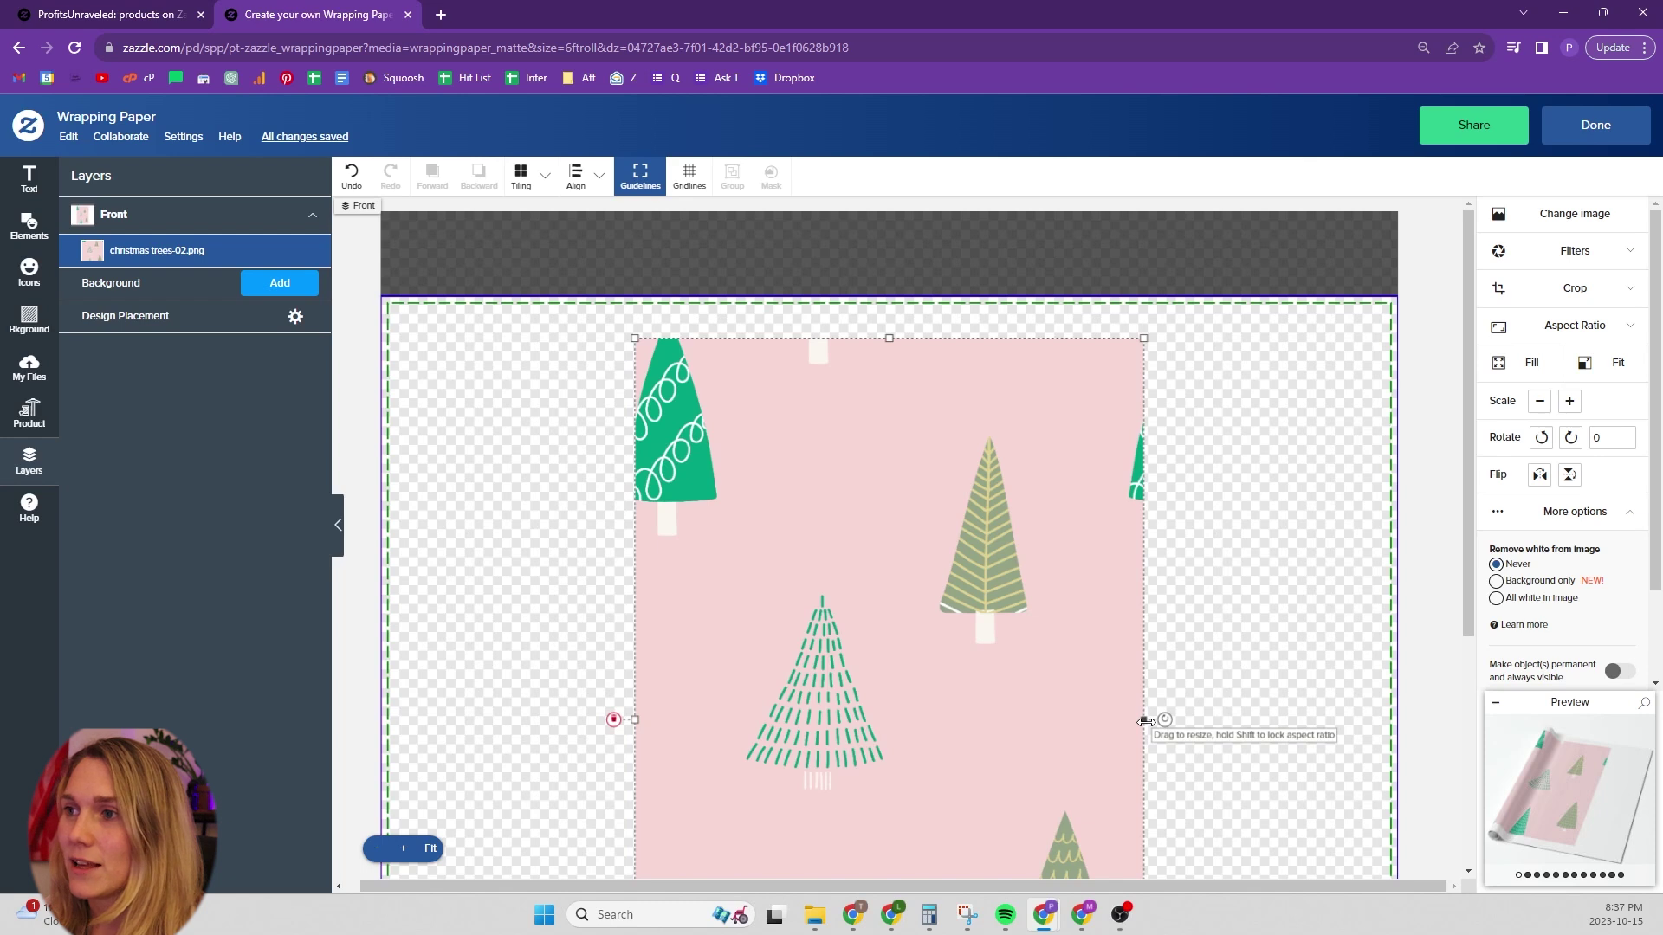
Shrink the tree image to about half size, with its right edge at the centre guide
drag(1145, 722, 892, 760)
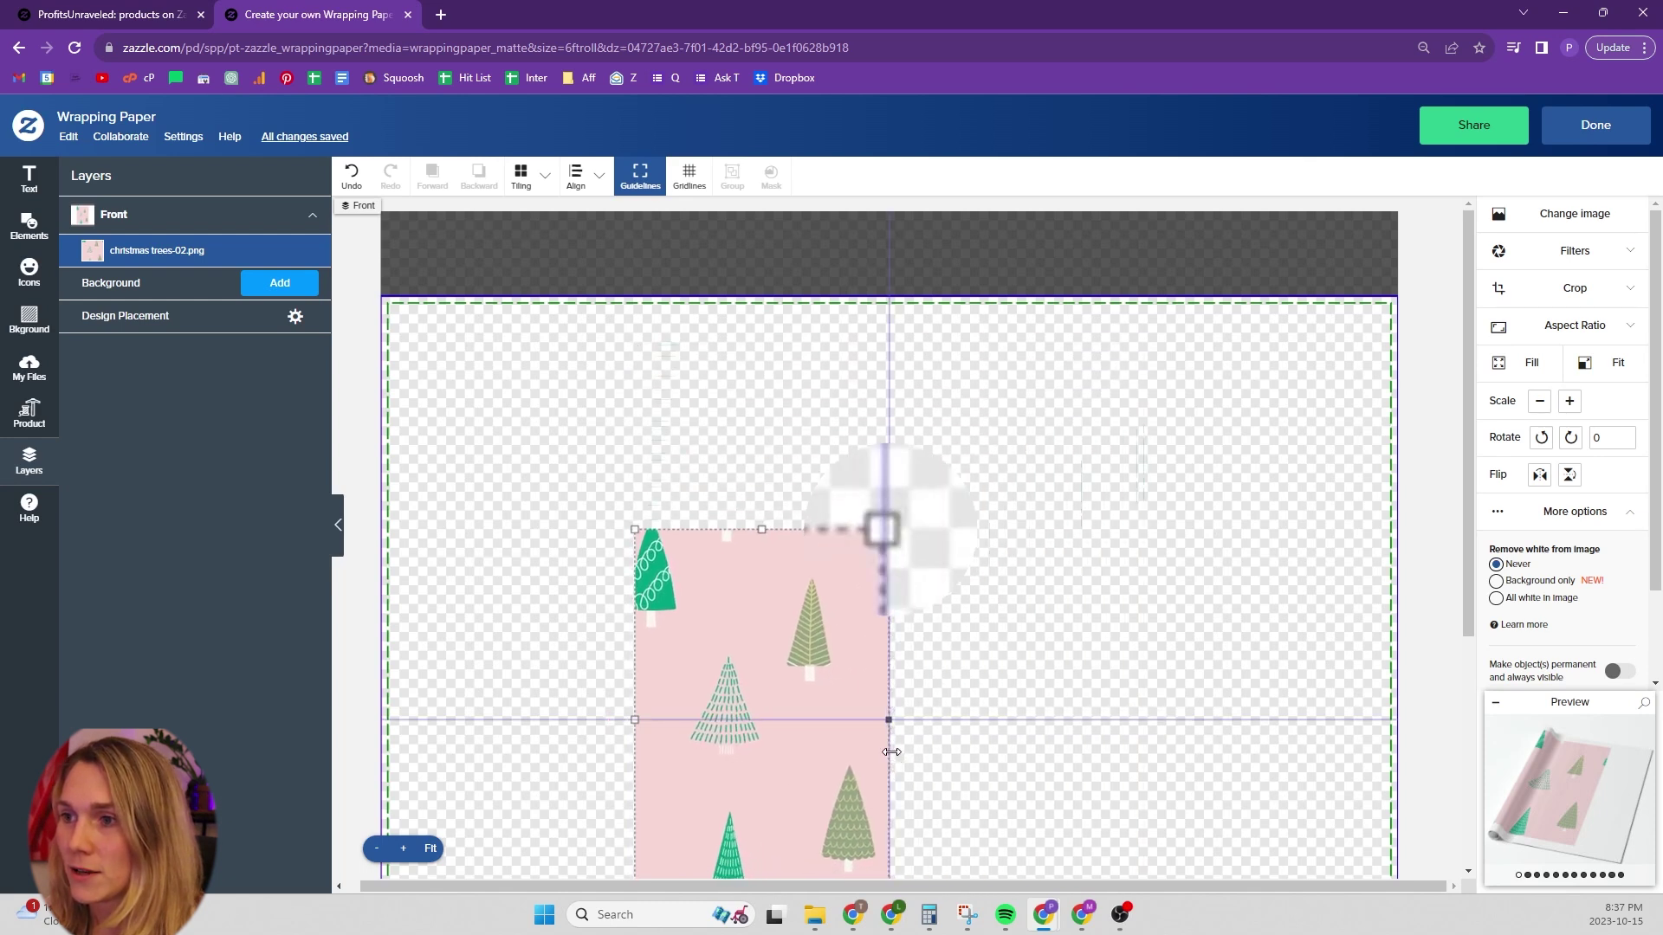
drag(891, 752, 893, 744)
click(546, 178)
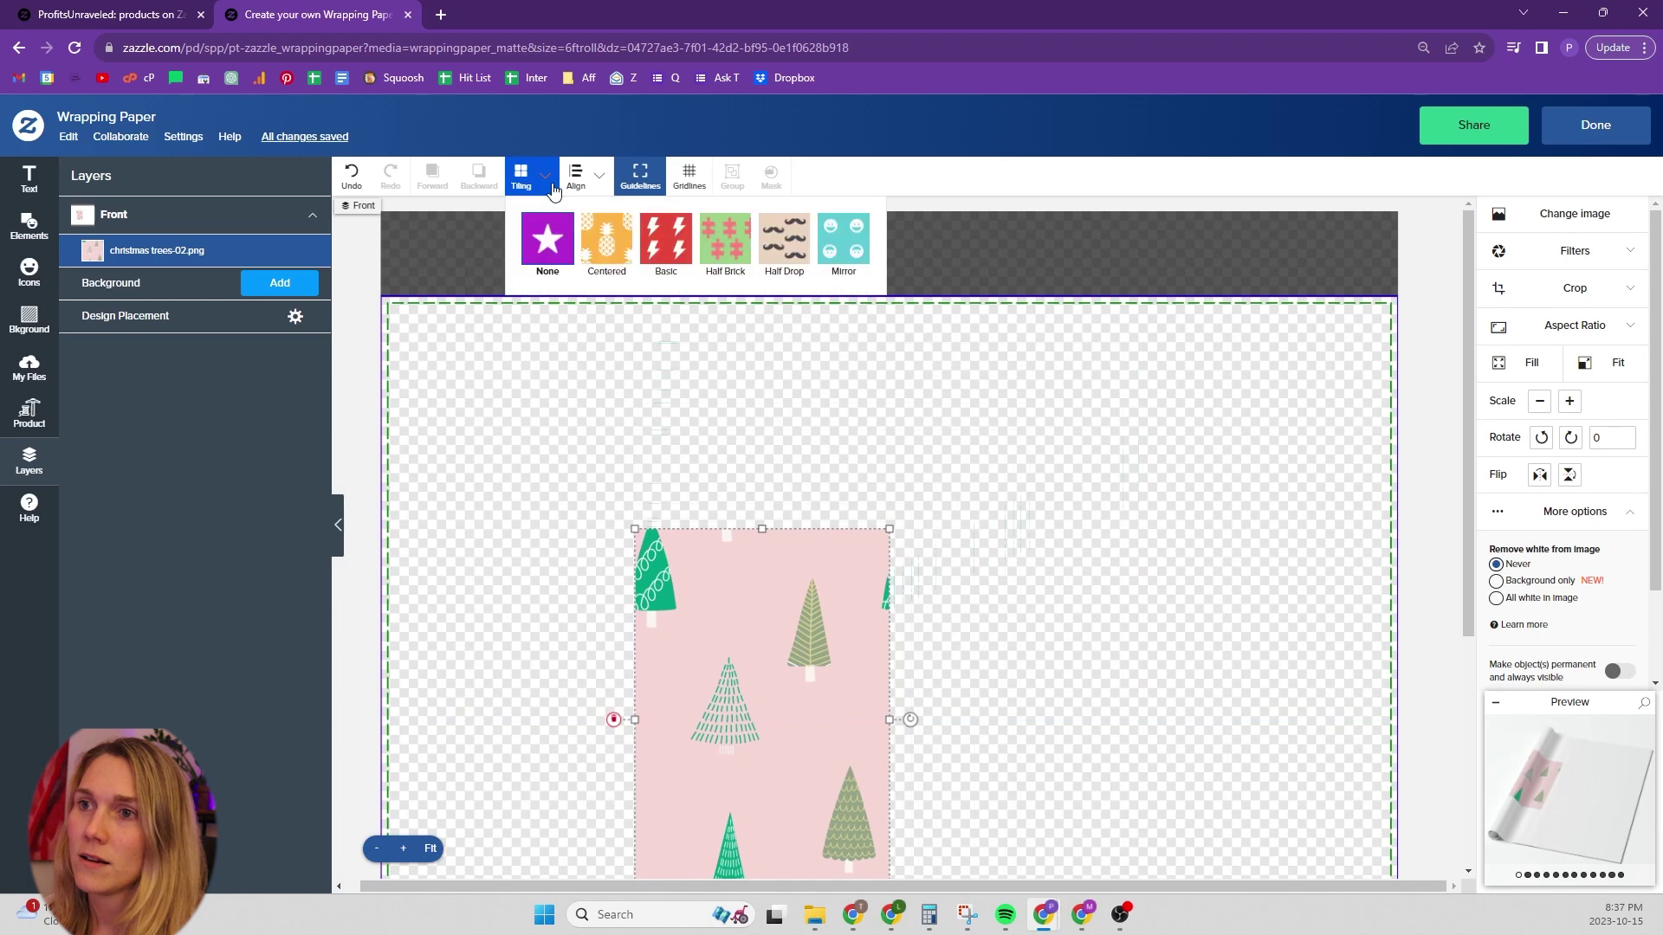
Repeat the smaller tree tile in a Basic grid and check the flat Seam preview
click(666, 240)
click(1551, 821)
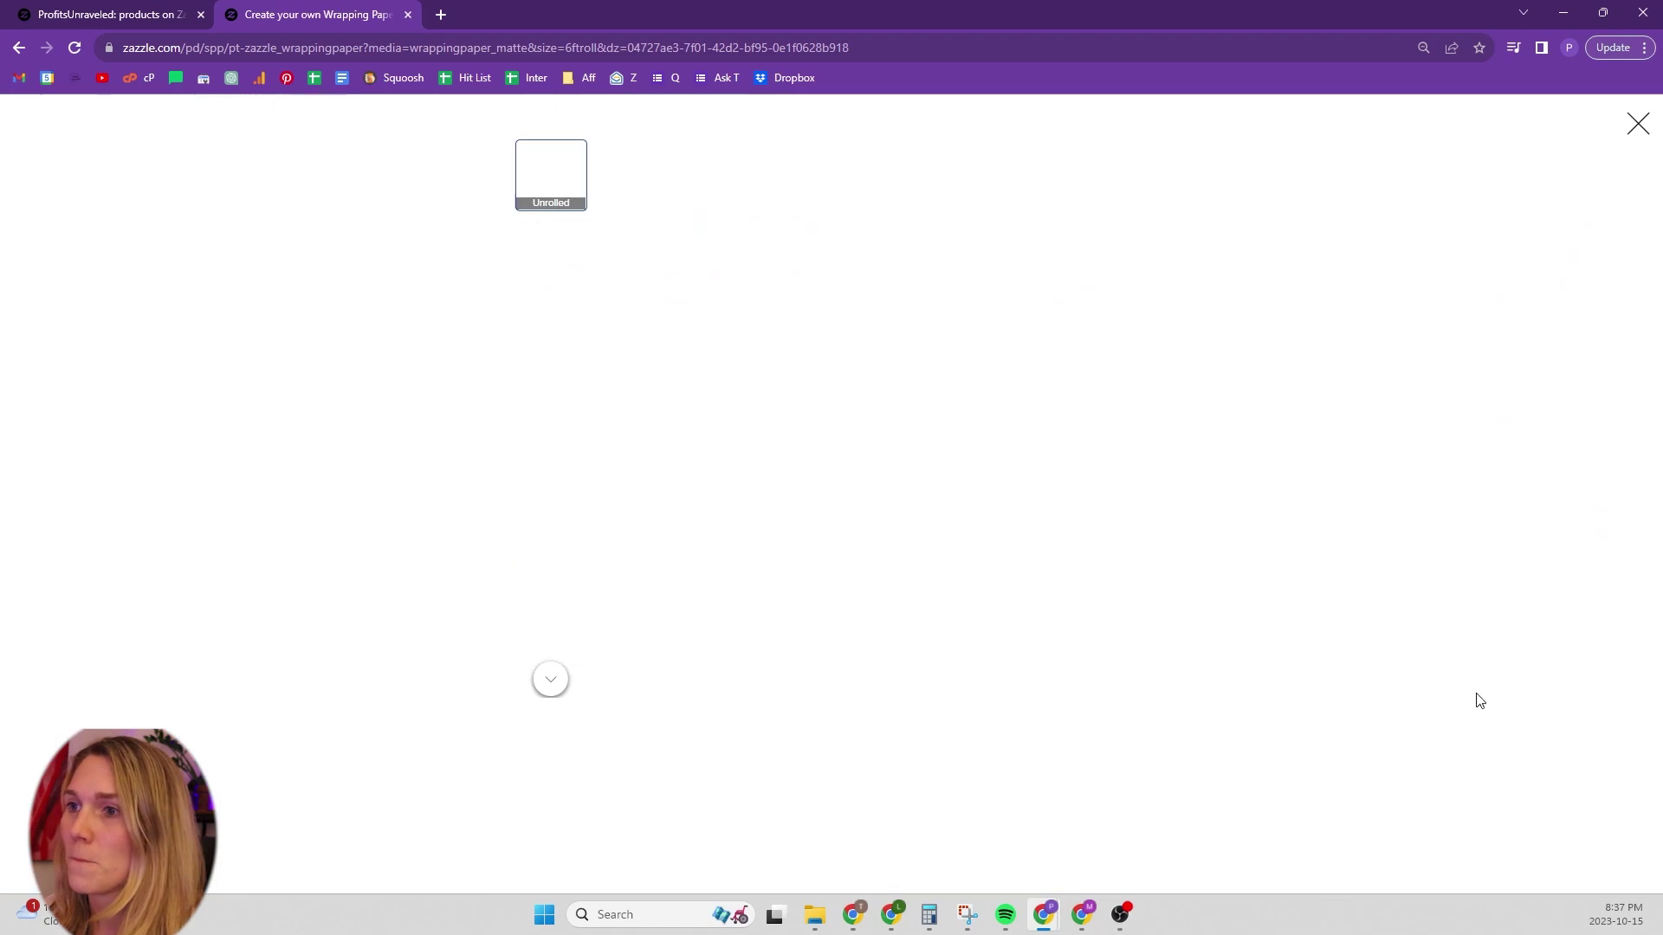
click(581, 473)
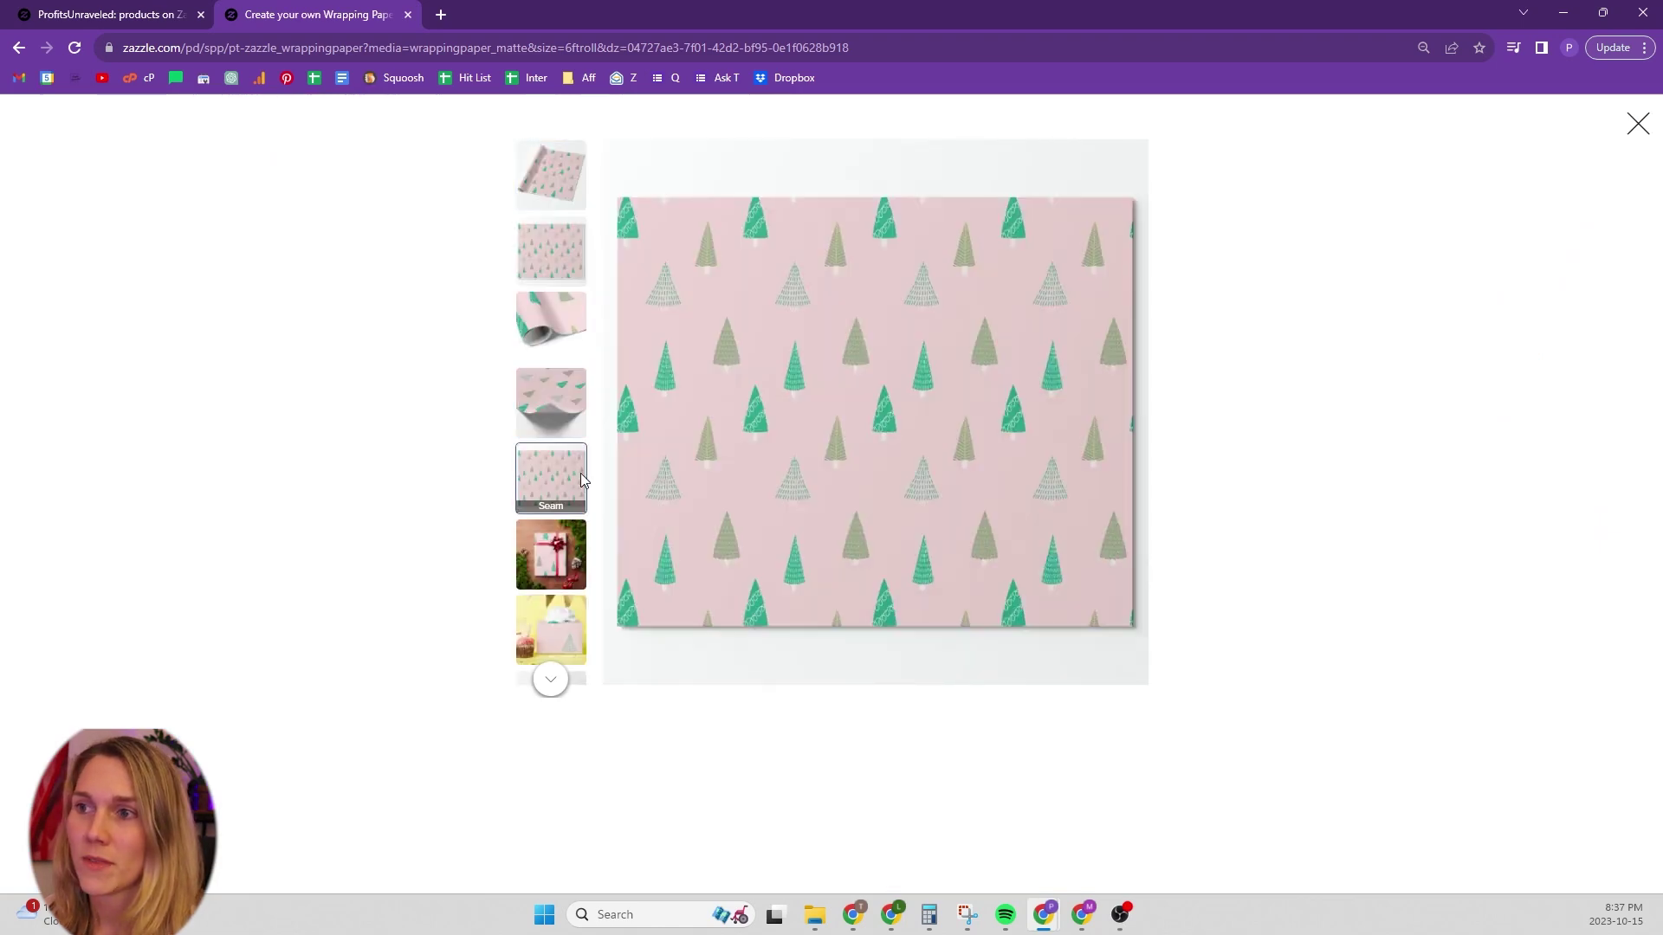
click(1645, 141)
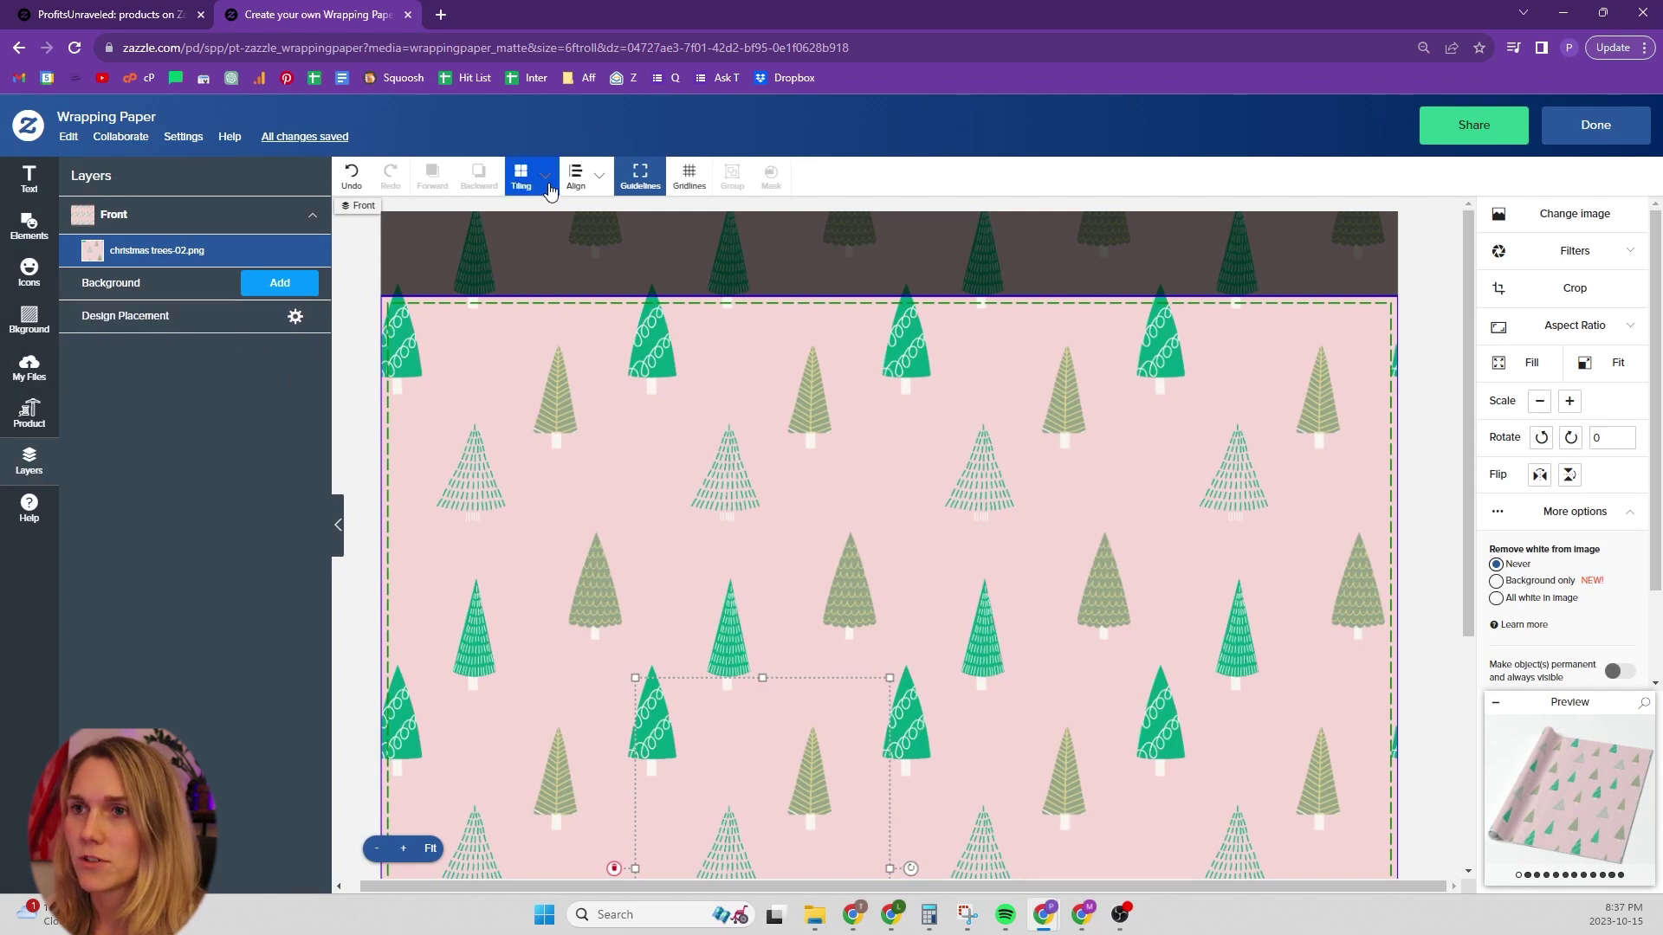
click(583, 185)
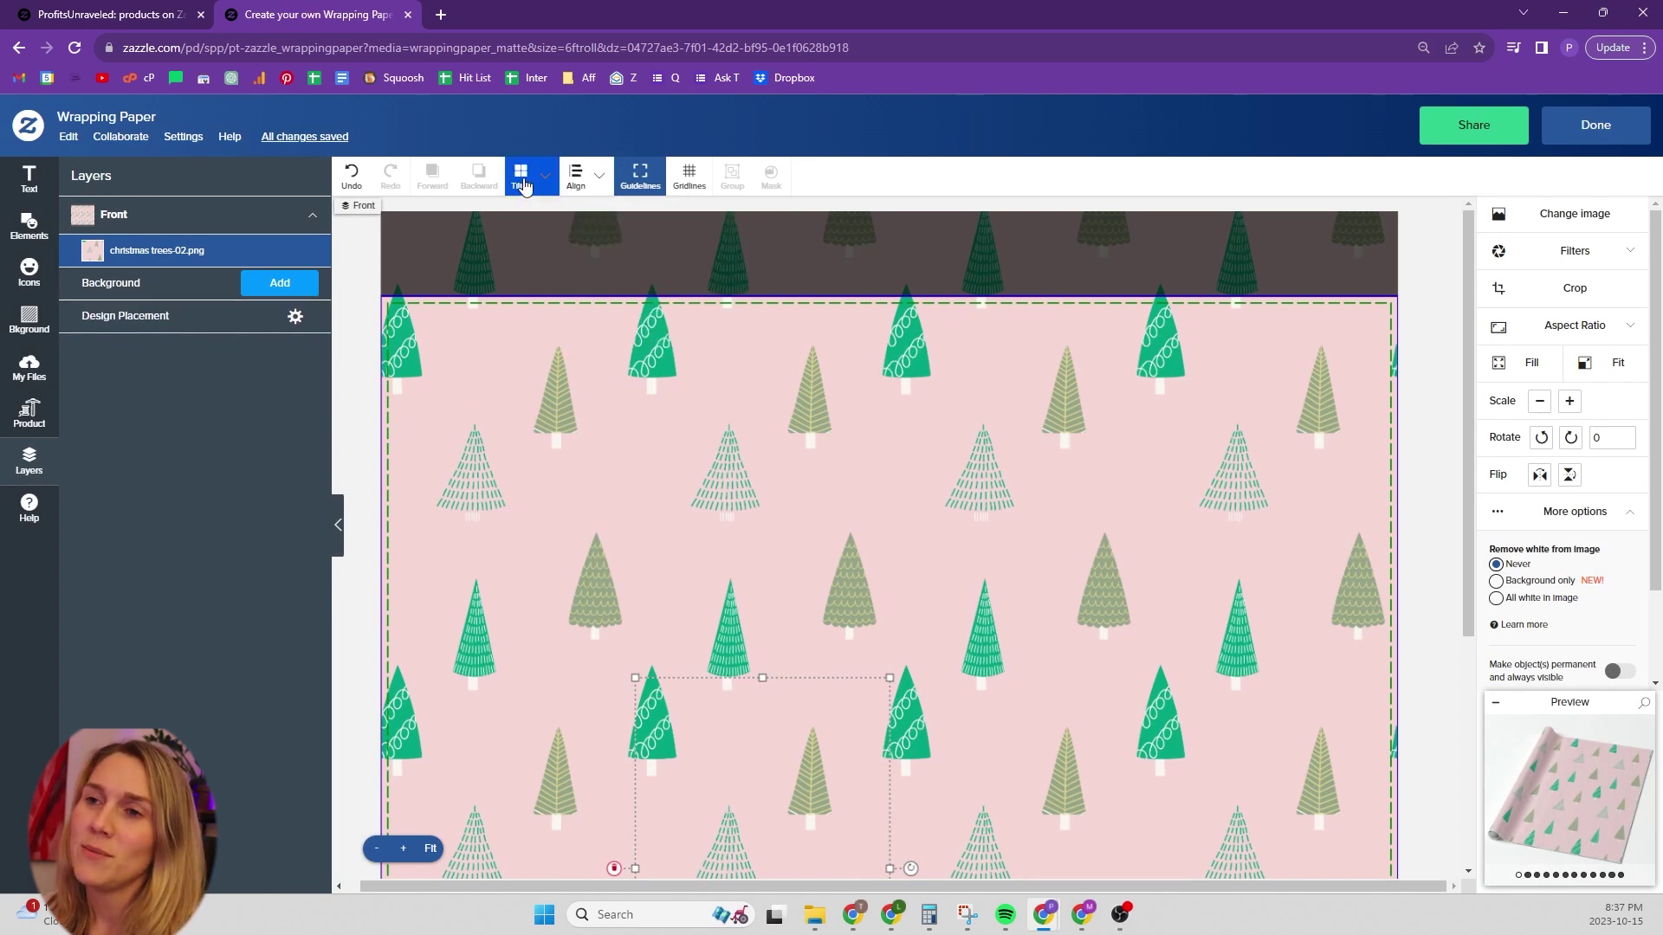
Set Tiling to None and delete the existing tree image from the design
click(520, 178)
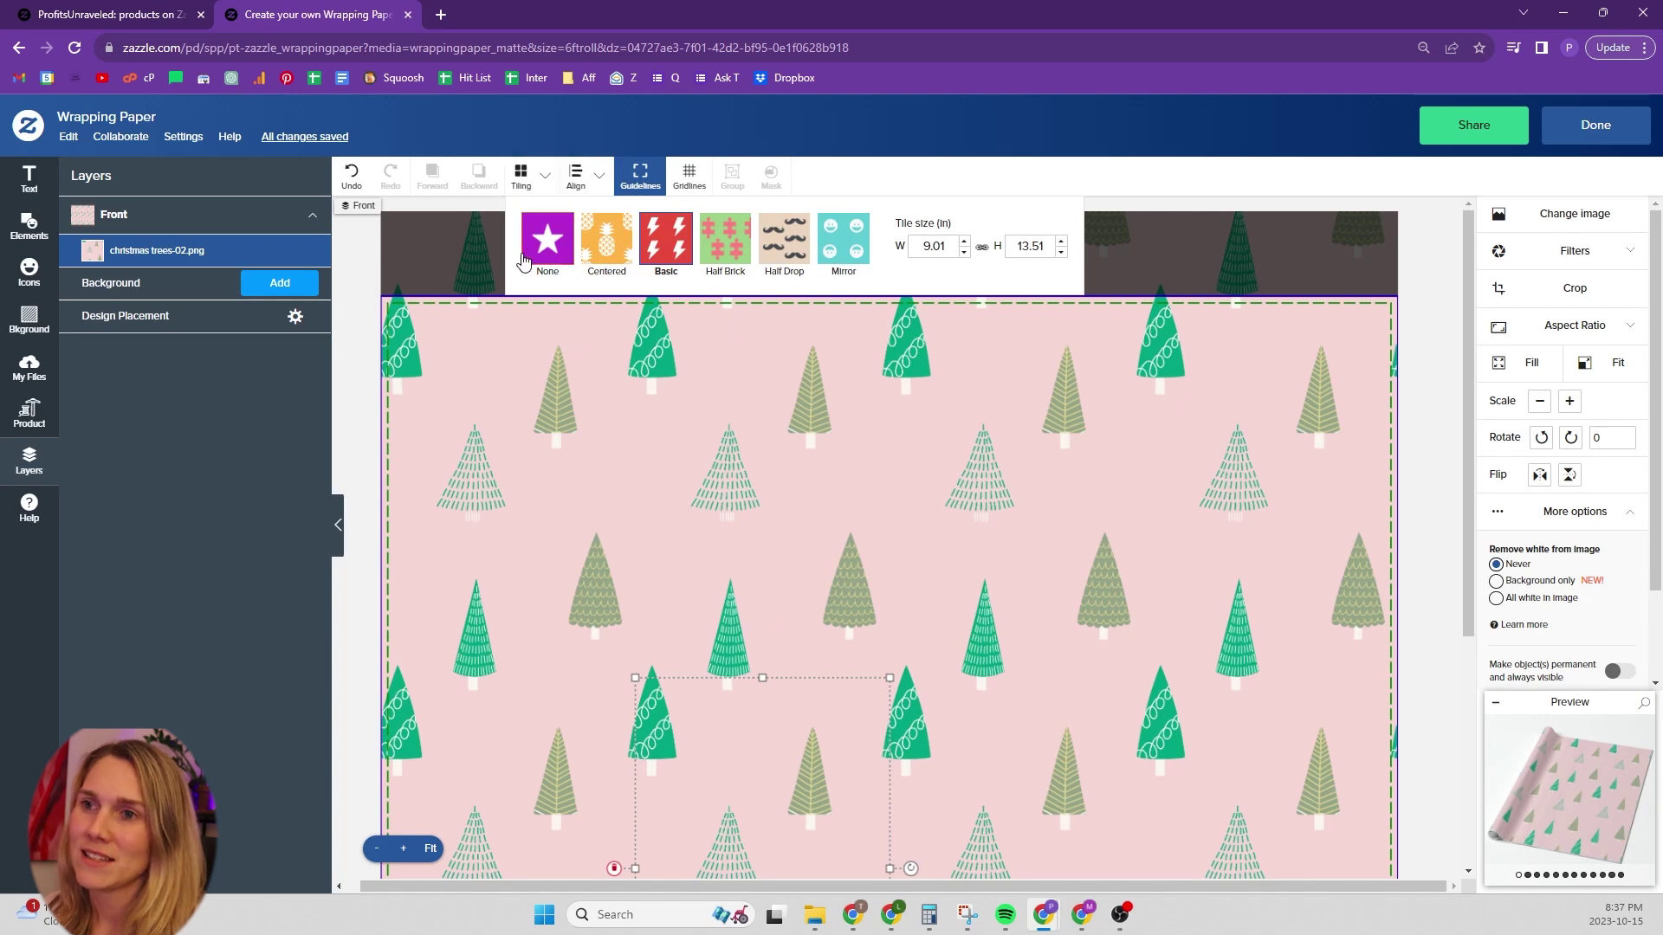
click(547, 243)
key(Delete)
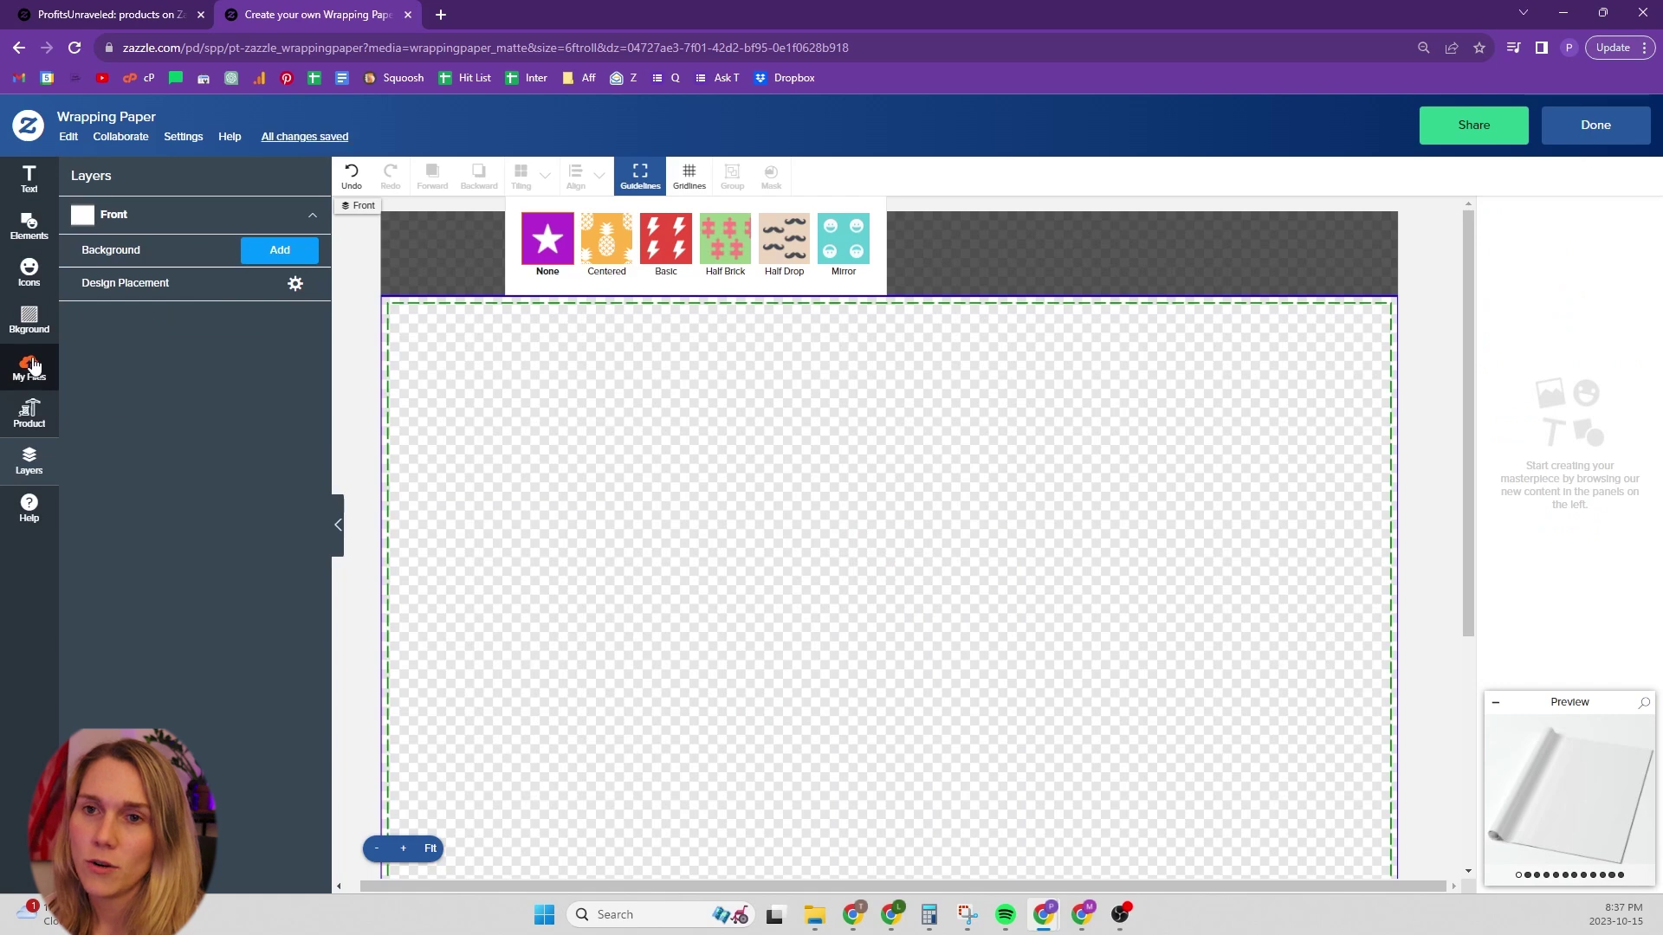
Add the pink tree image from My Files and fit it to the paper
click(34, 366)
click(103, 377)
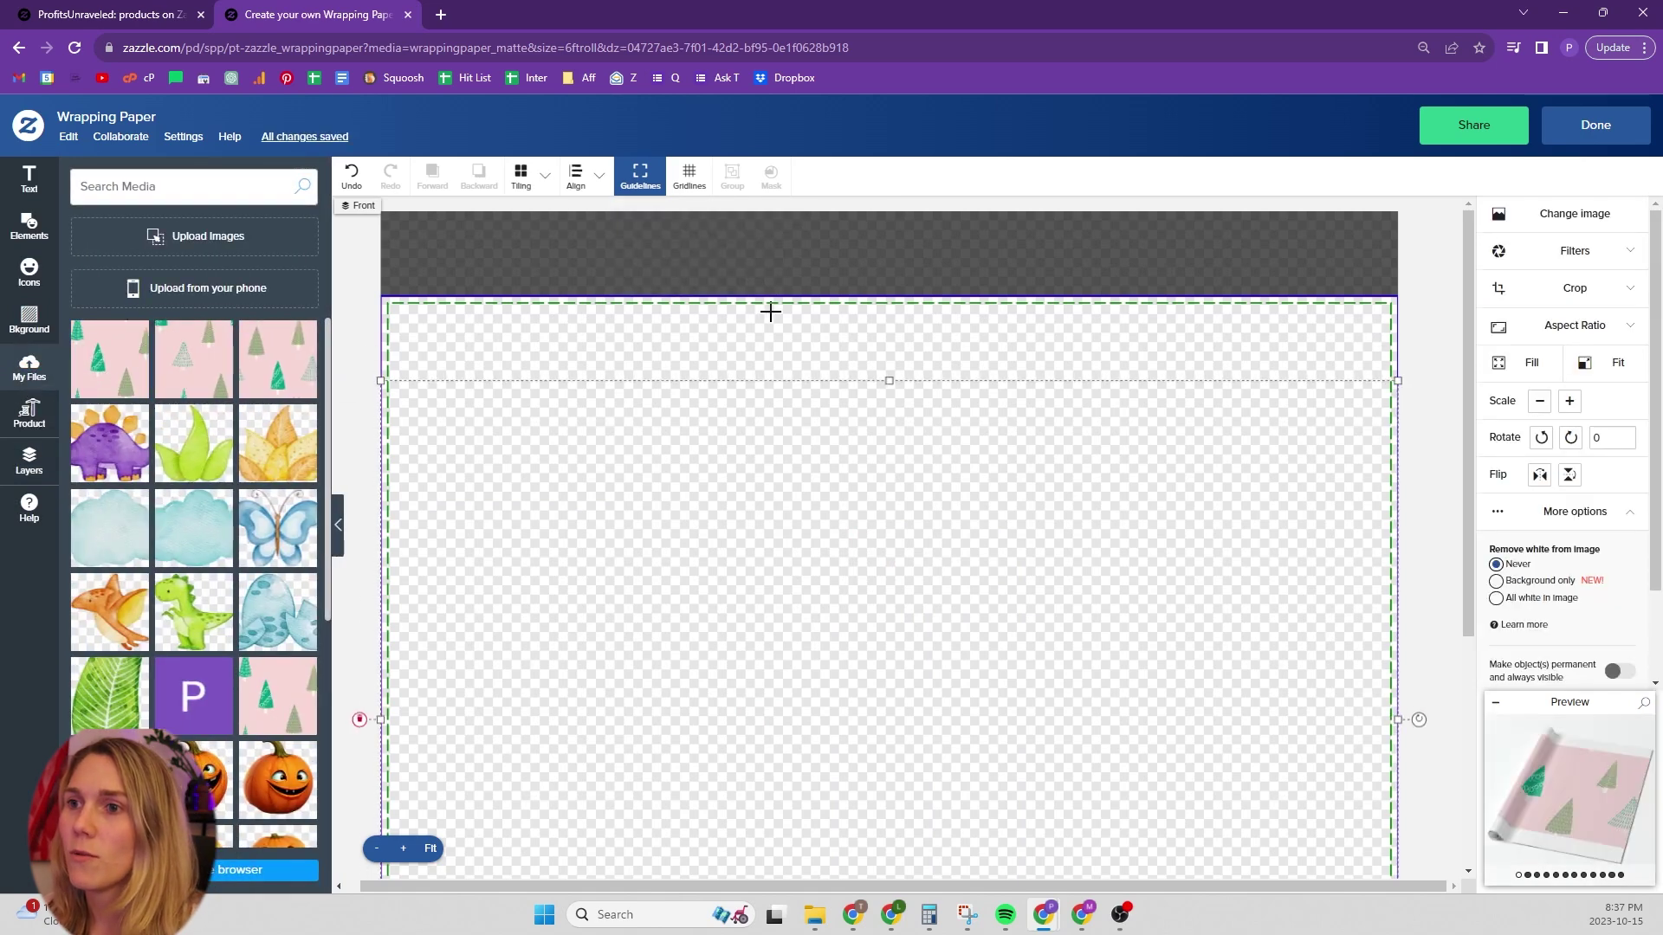
scroll(962, 415, down, 5)
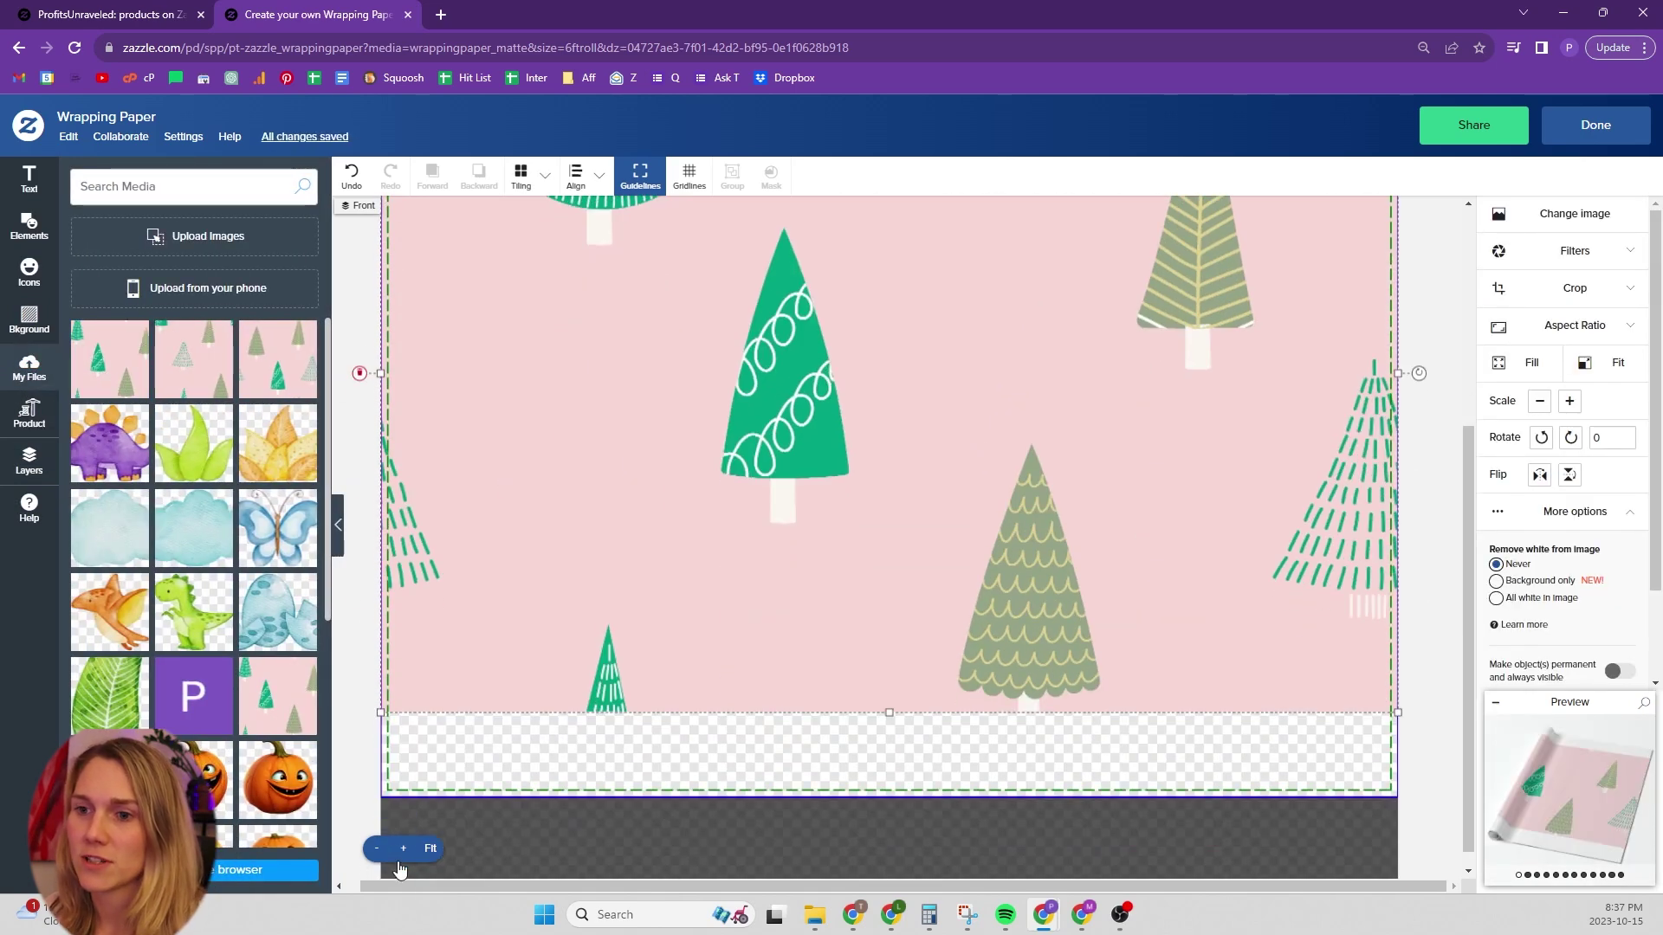
click(430, 850)
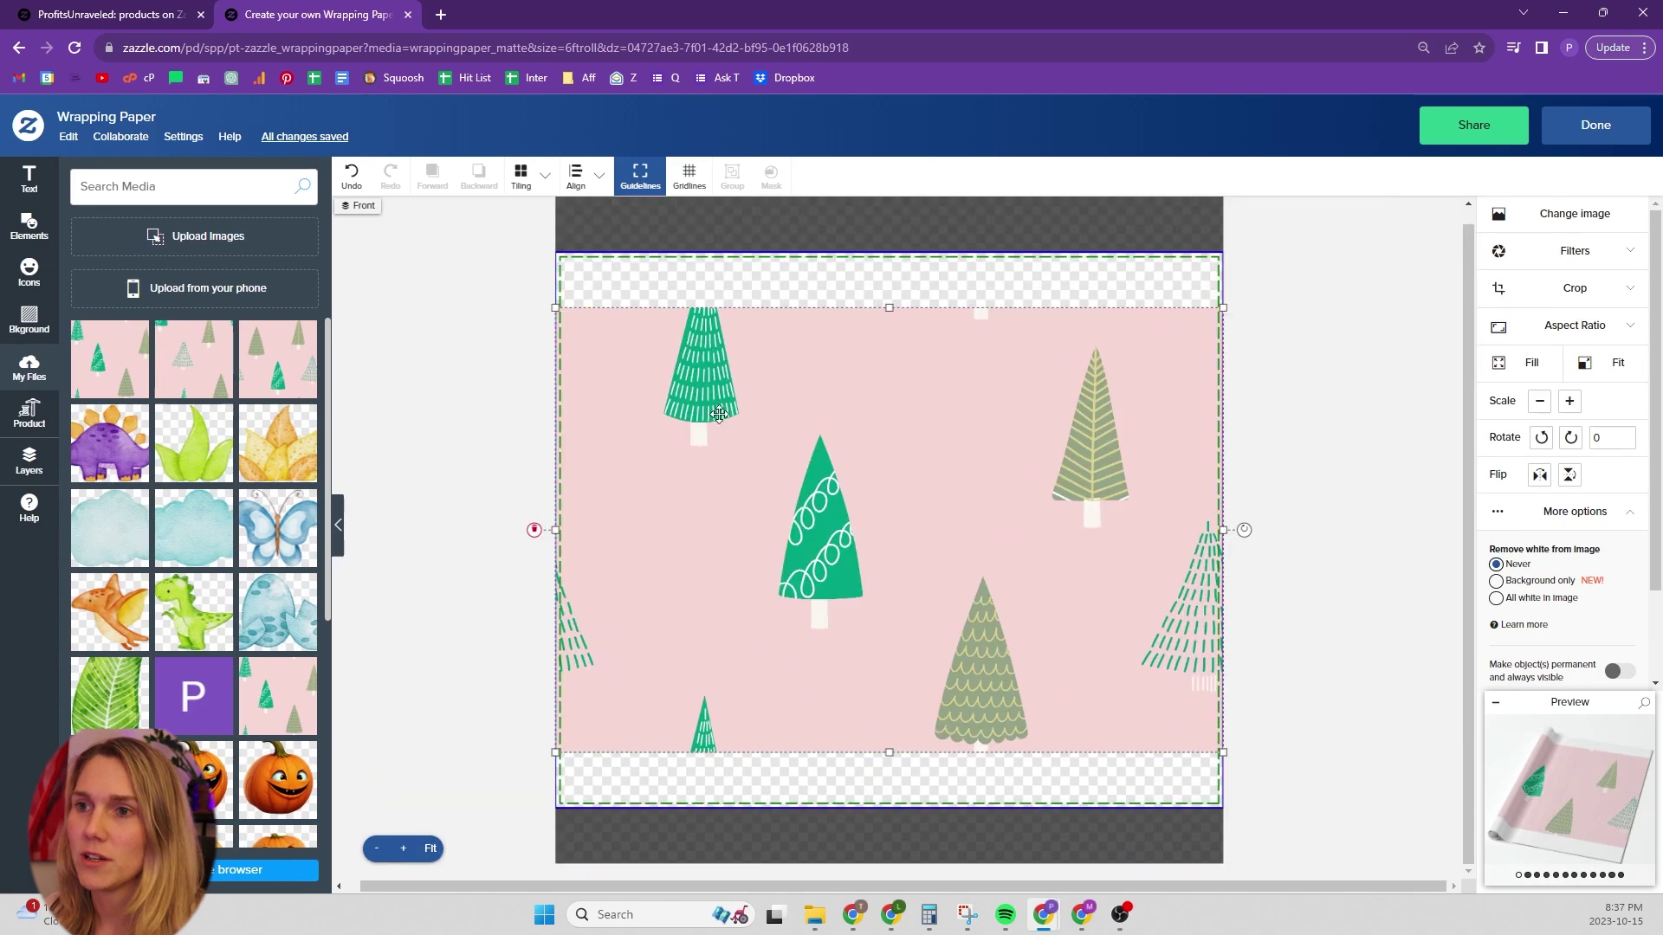
Tile the tree image as a Basic 36 × 24 in repeat and check the Seam preview
click(520, 190)
click(651, 249)
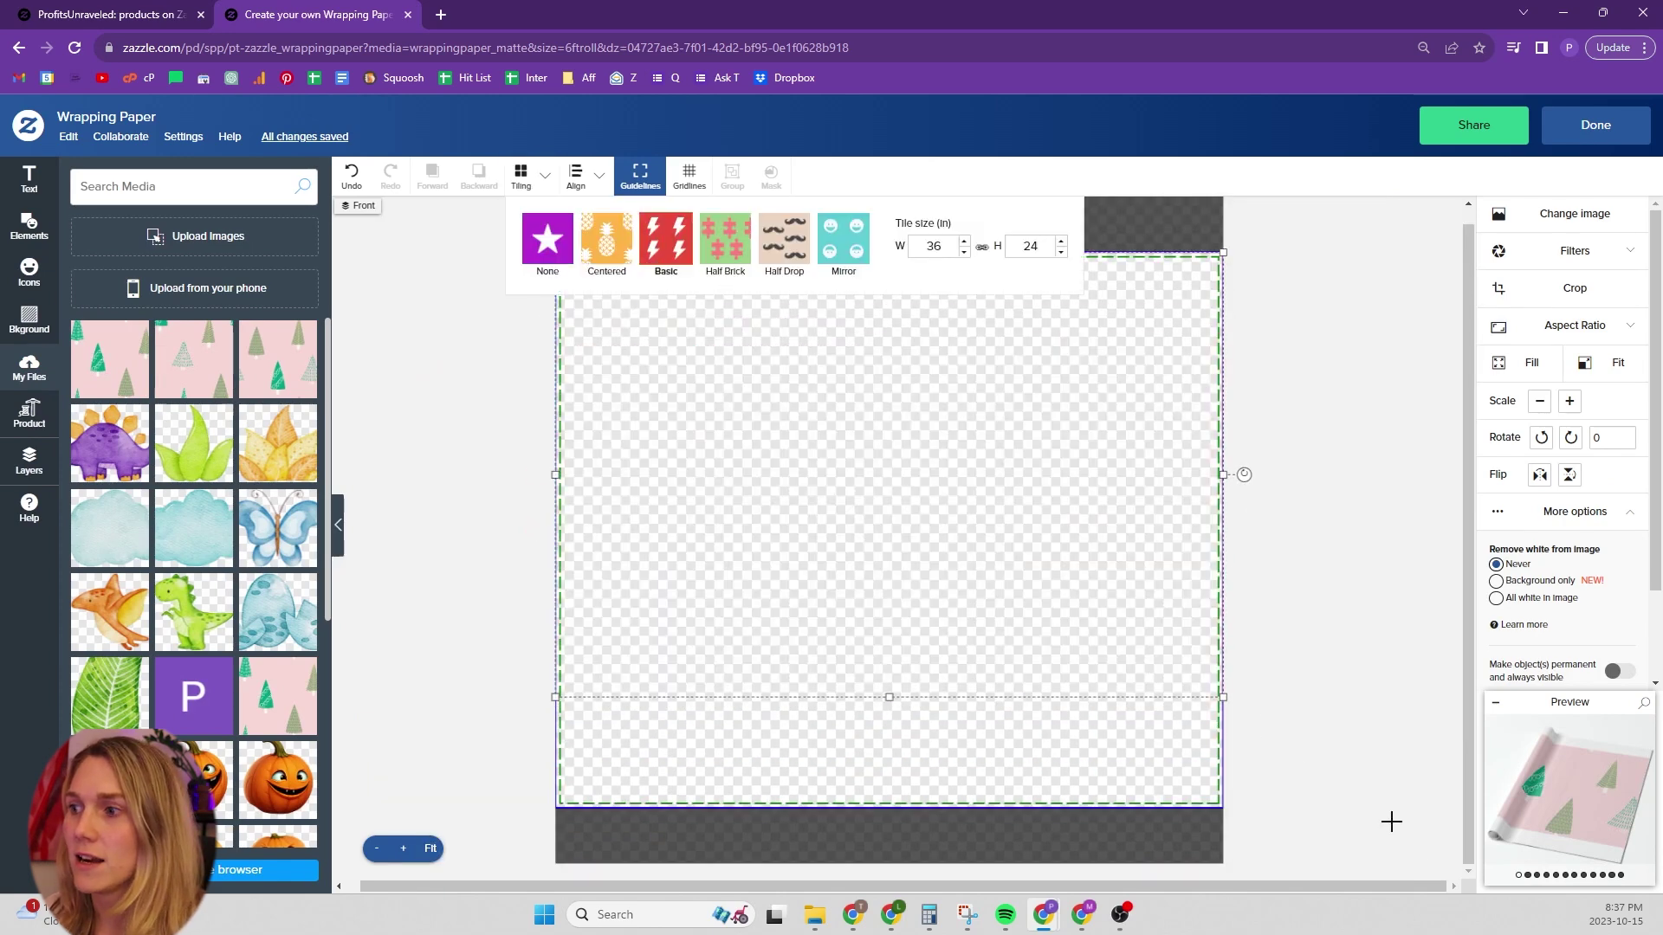
click(1568, 784)
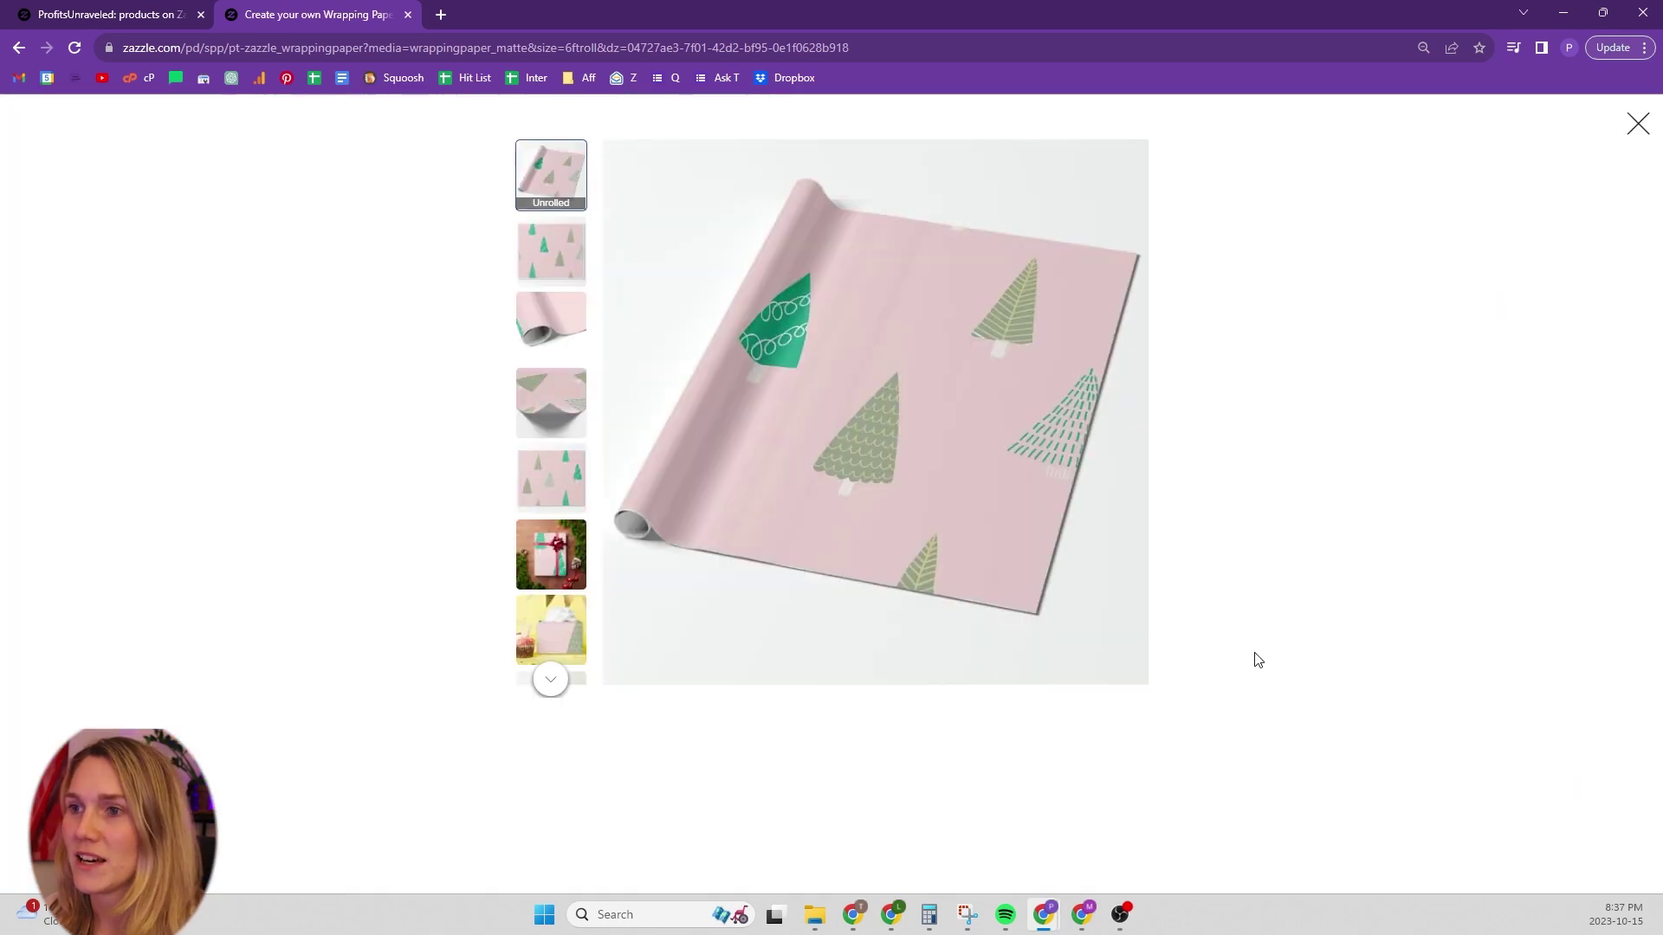
click(524, 484)
click(1638, 126)
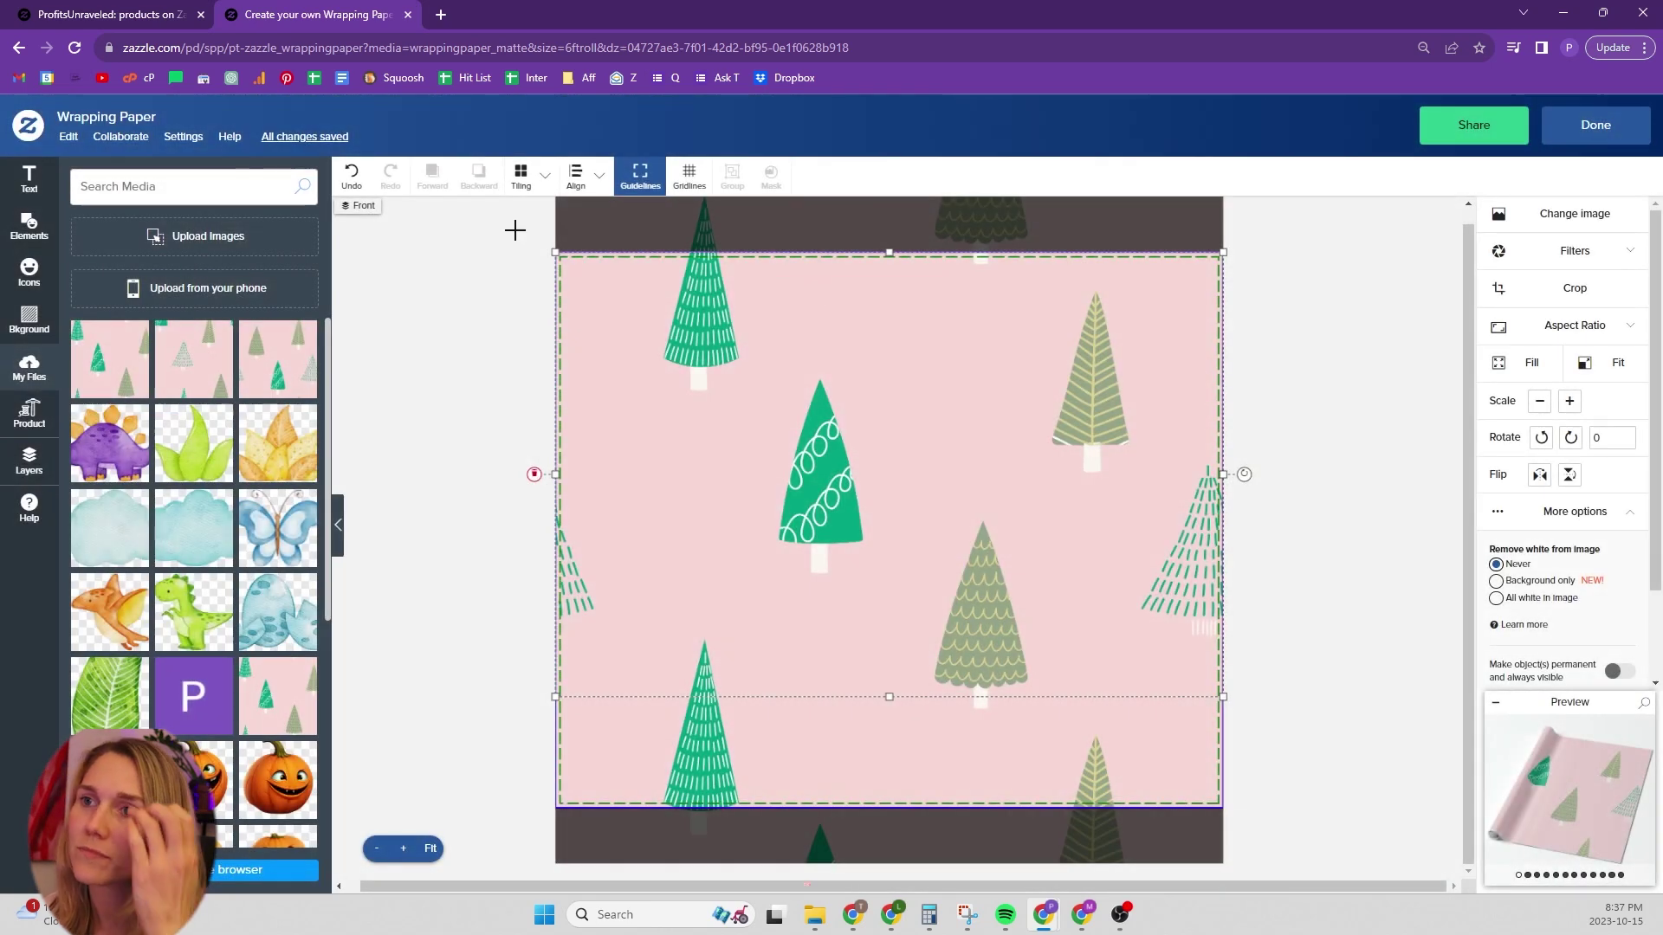
Turn tiling off and shrink the tree image to about half width, 18 × 12 in
click(525, 177)
click(652, 249)
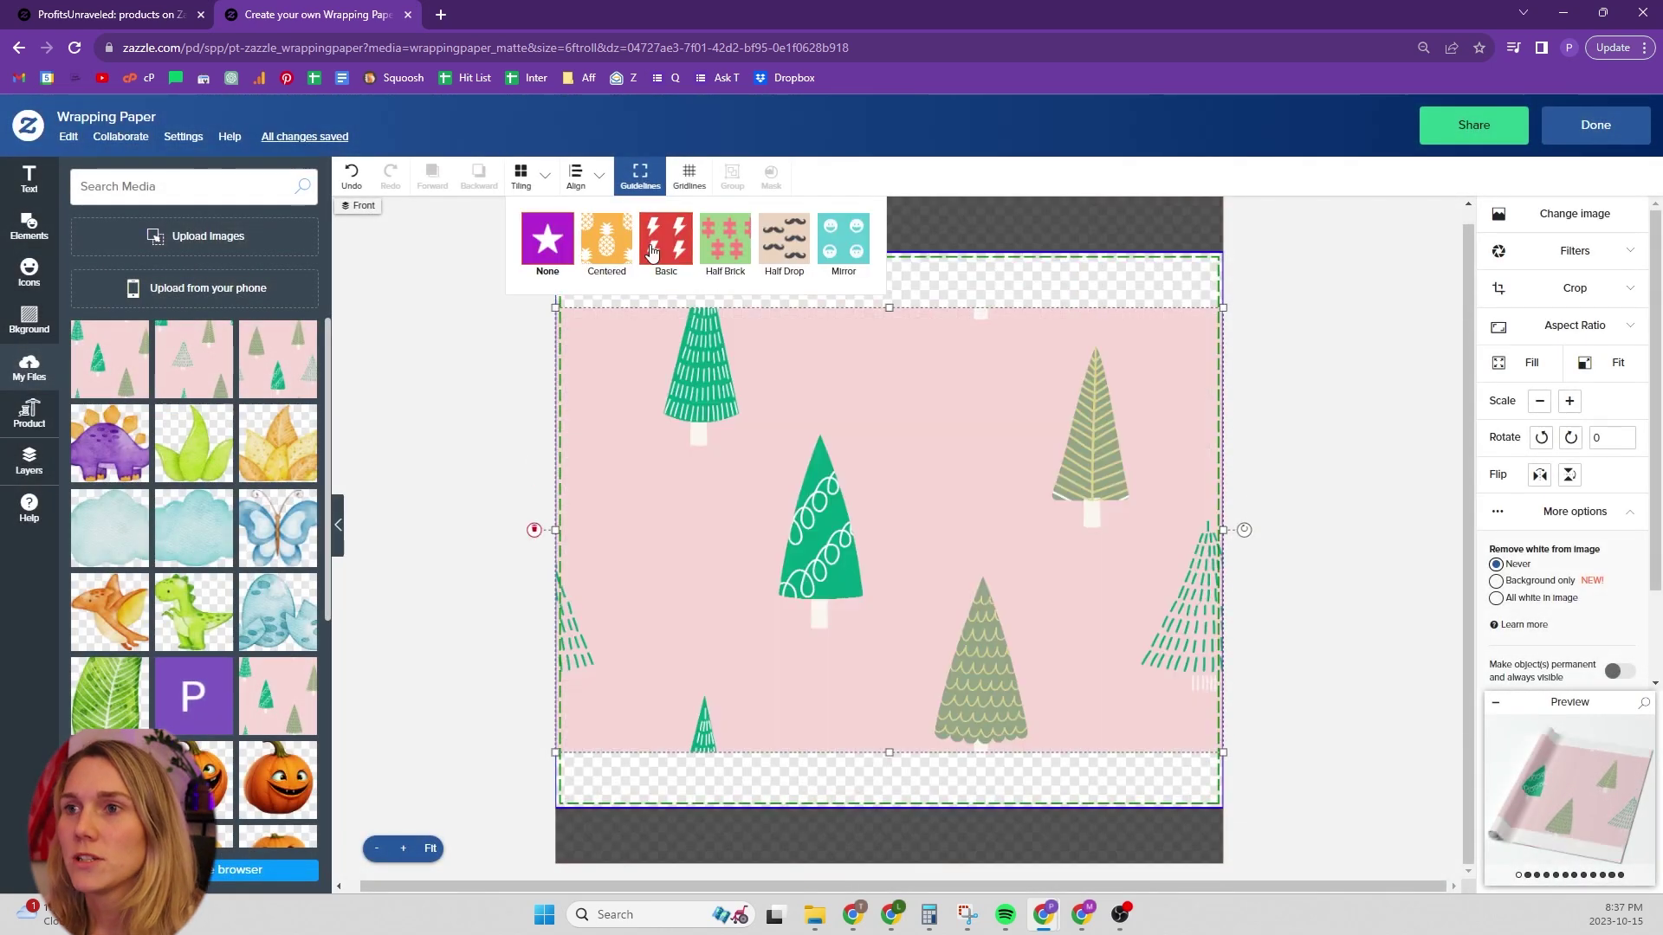
click(1144, 453)
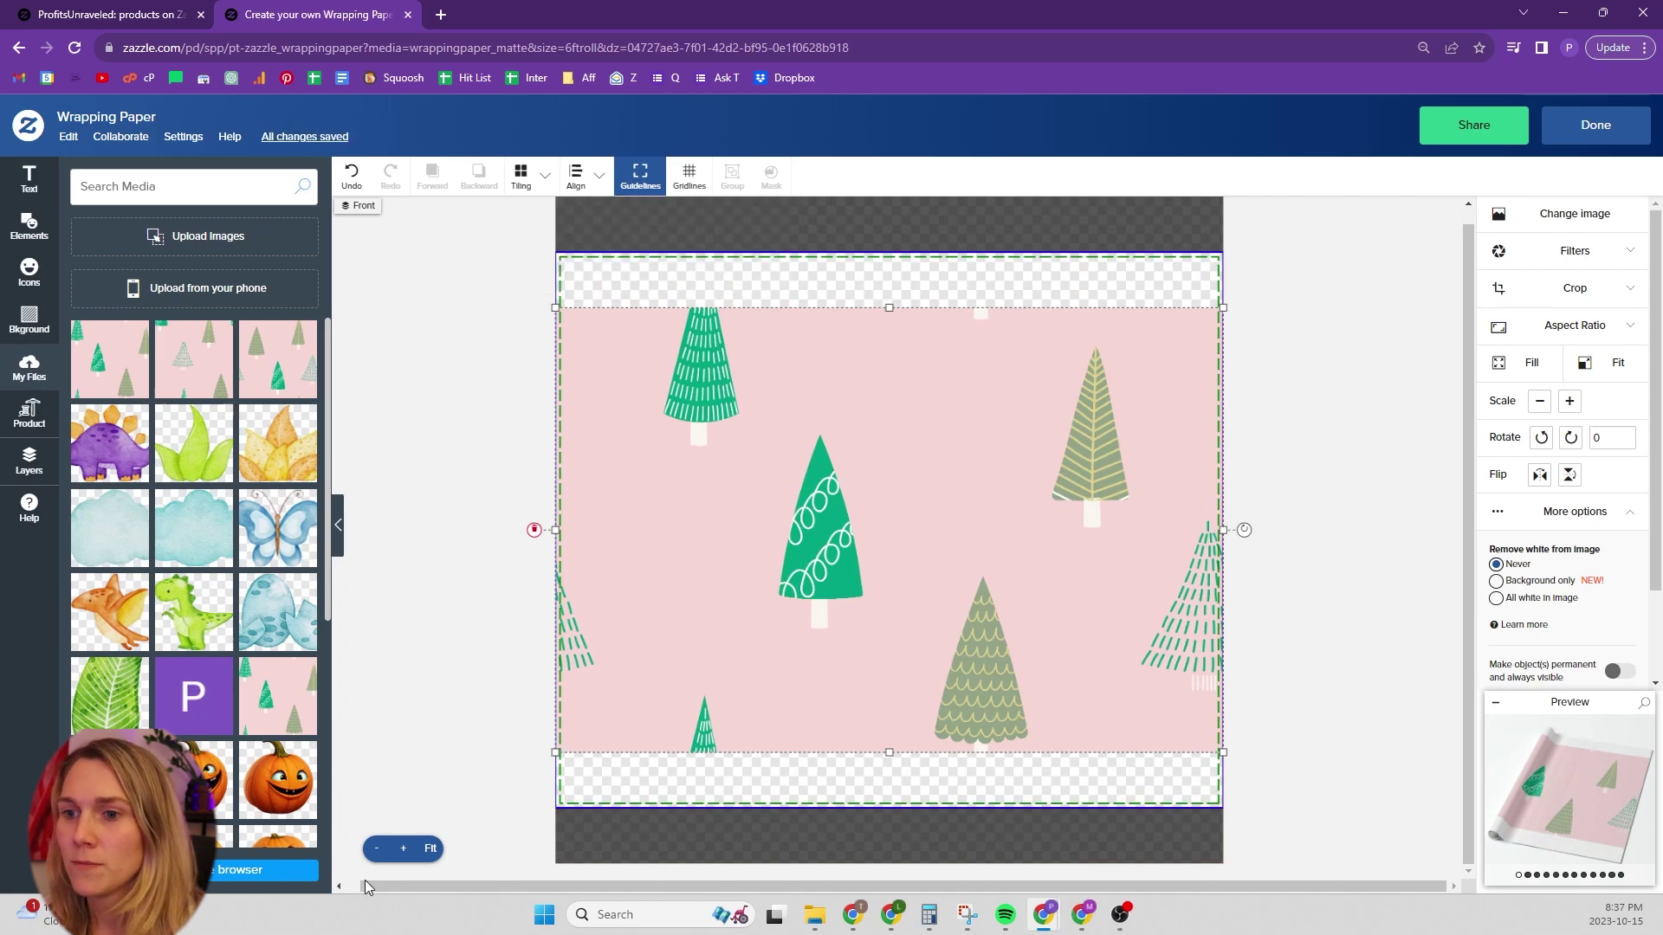
click(404, 851)
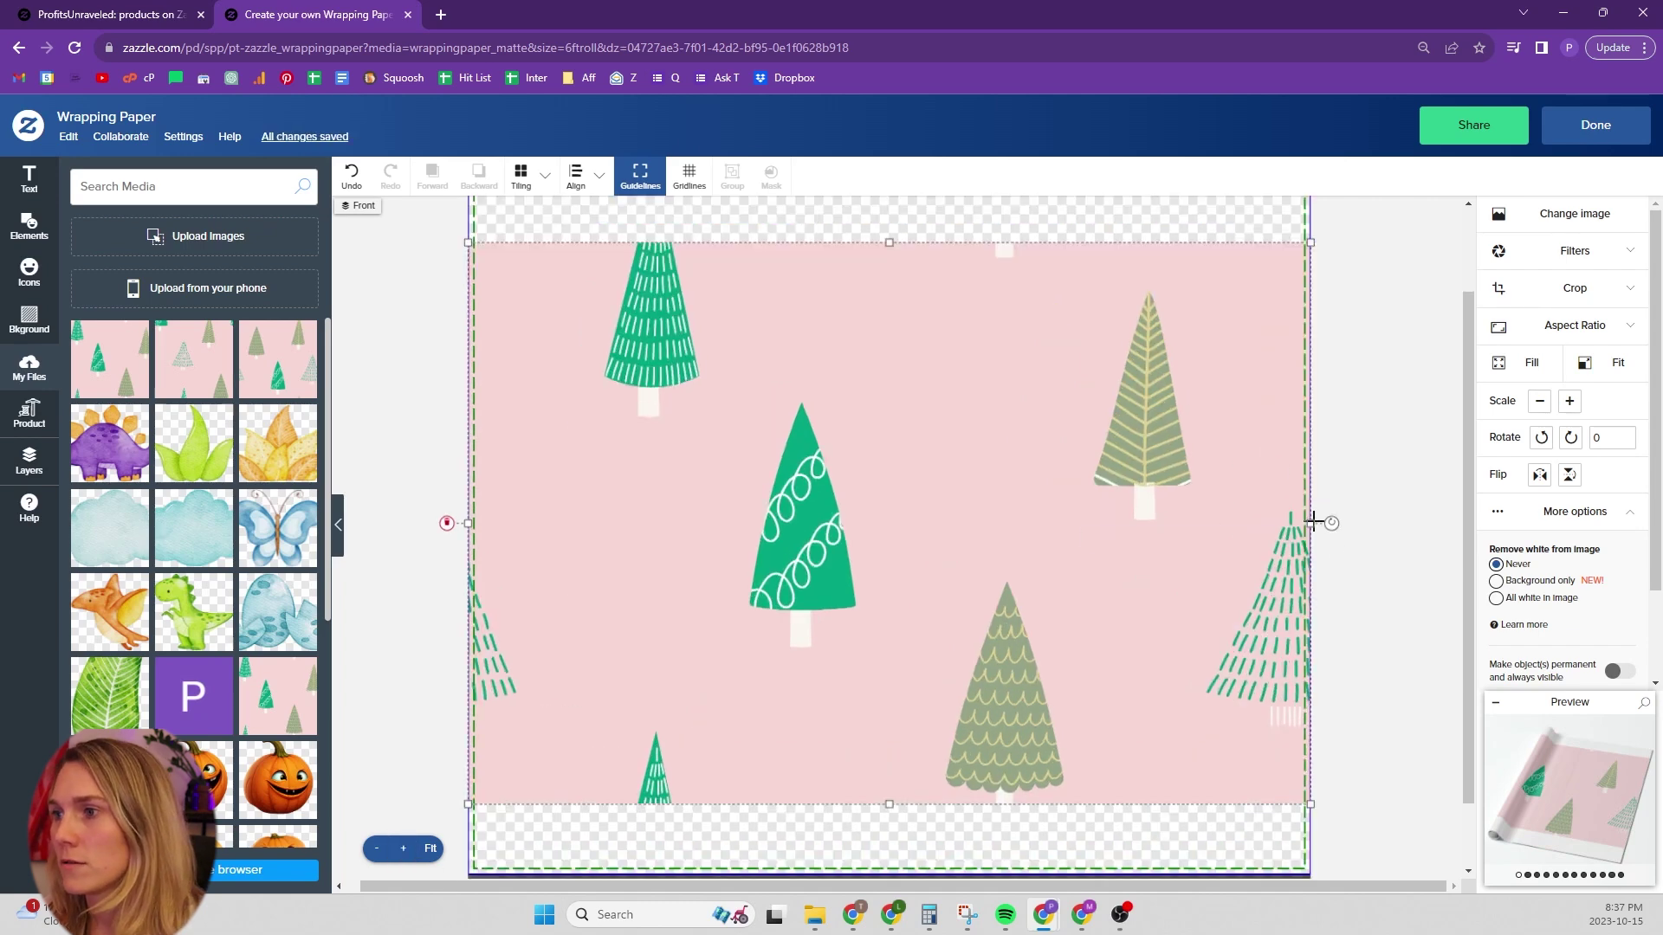
drag(1312, 522, 890, 570)
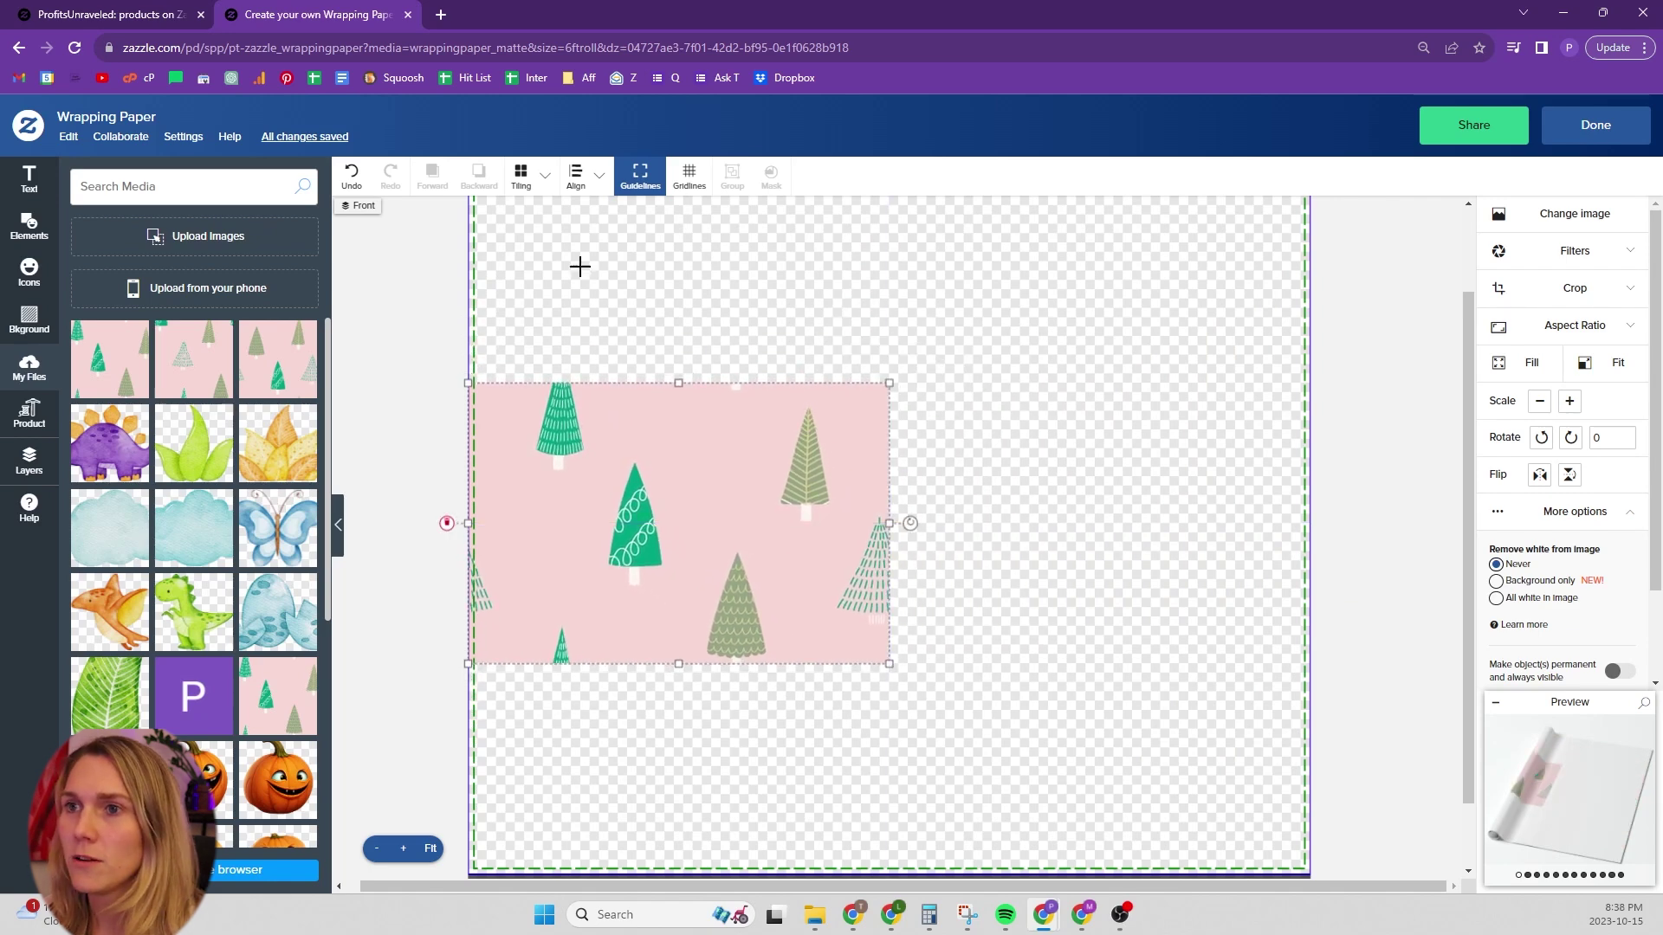
Test Basic tiling in the Seam and Corner previews, then set Tiling back to None
click(522, 178)
click(682, 254)
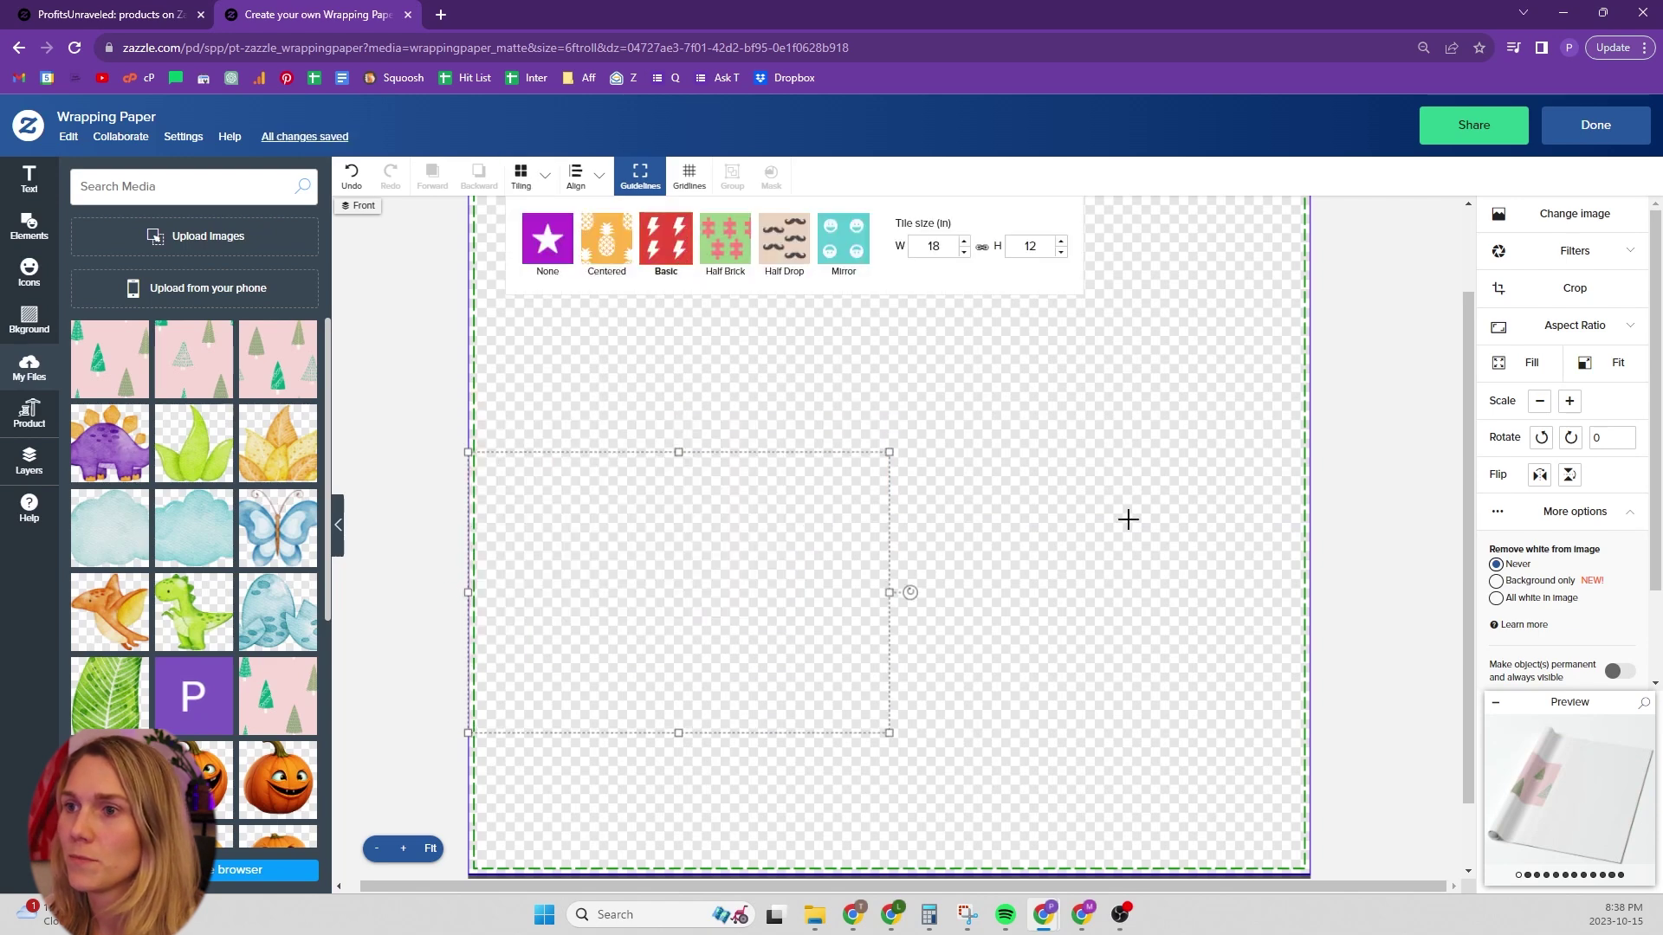
click(1569, 790)
click(550, 468)
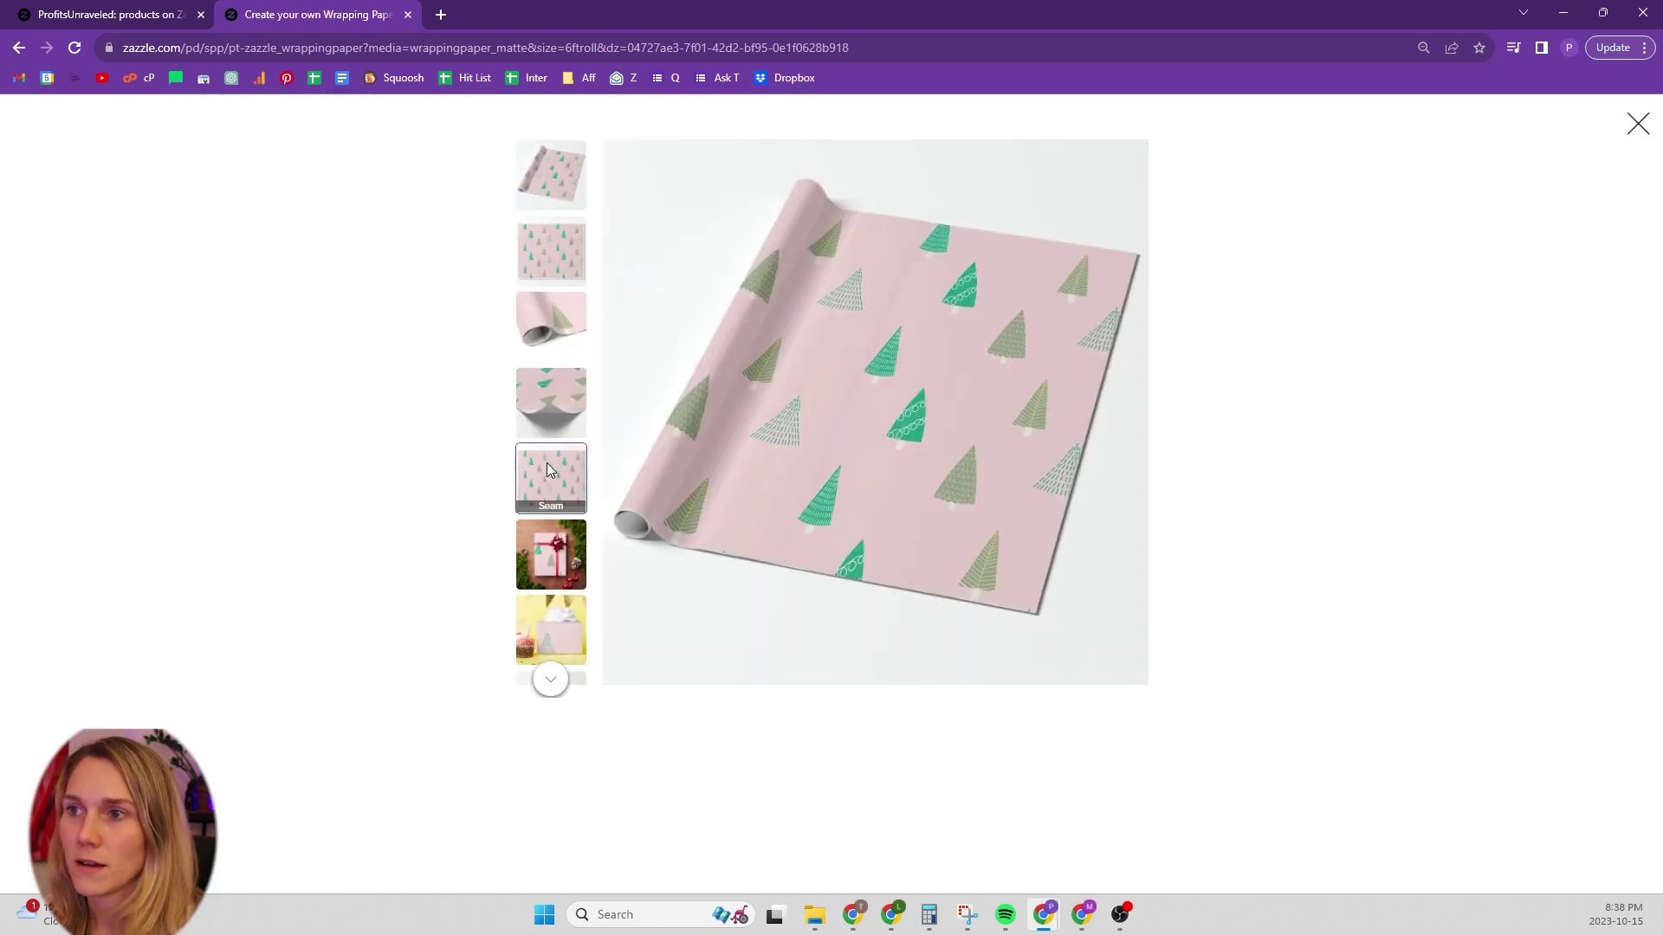
click(549, 423)
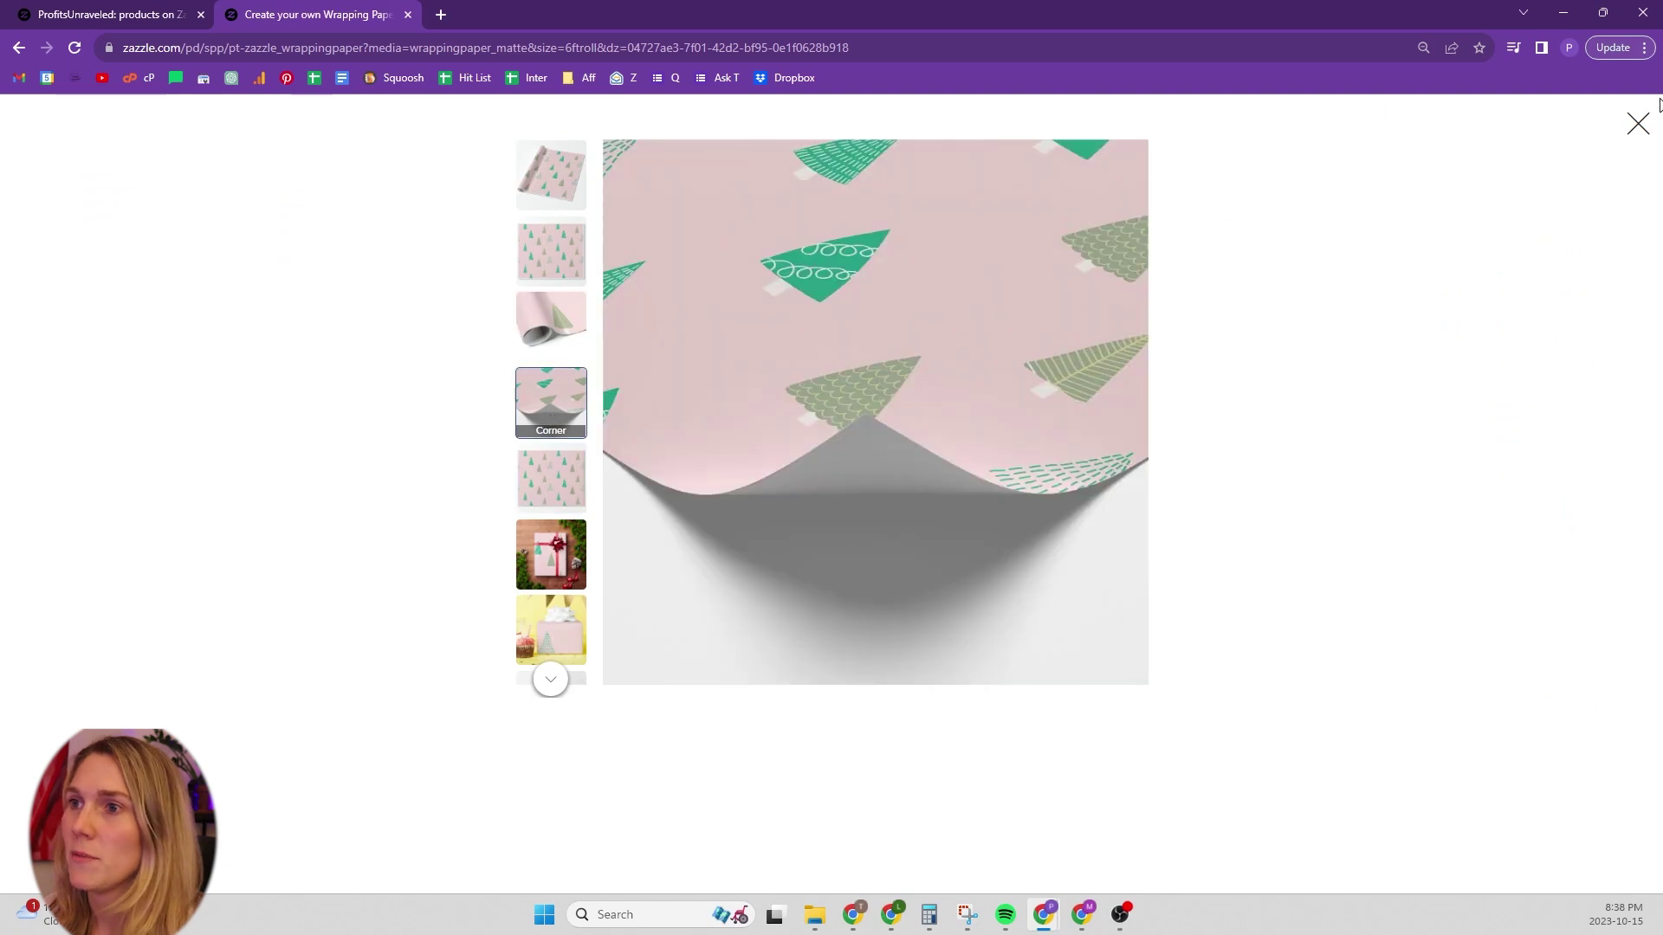
click(1638, 123)
click(522, 178)
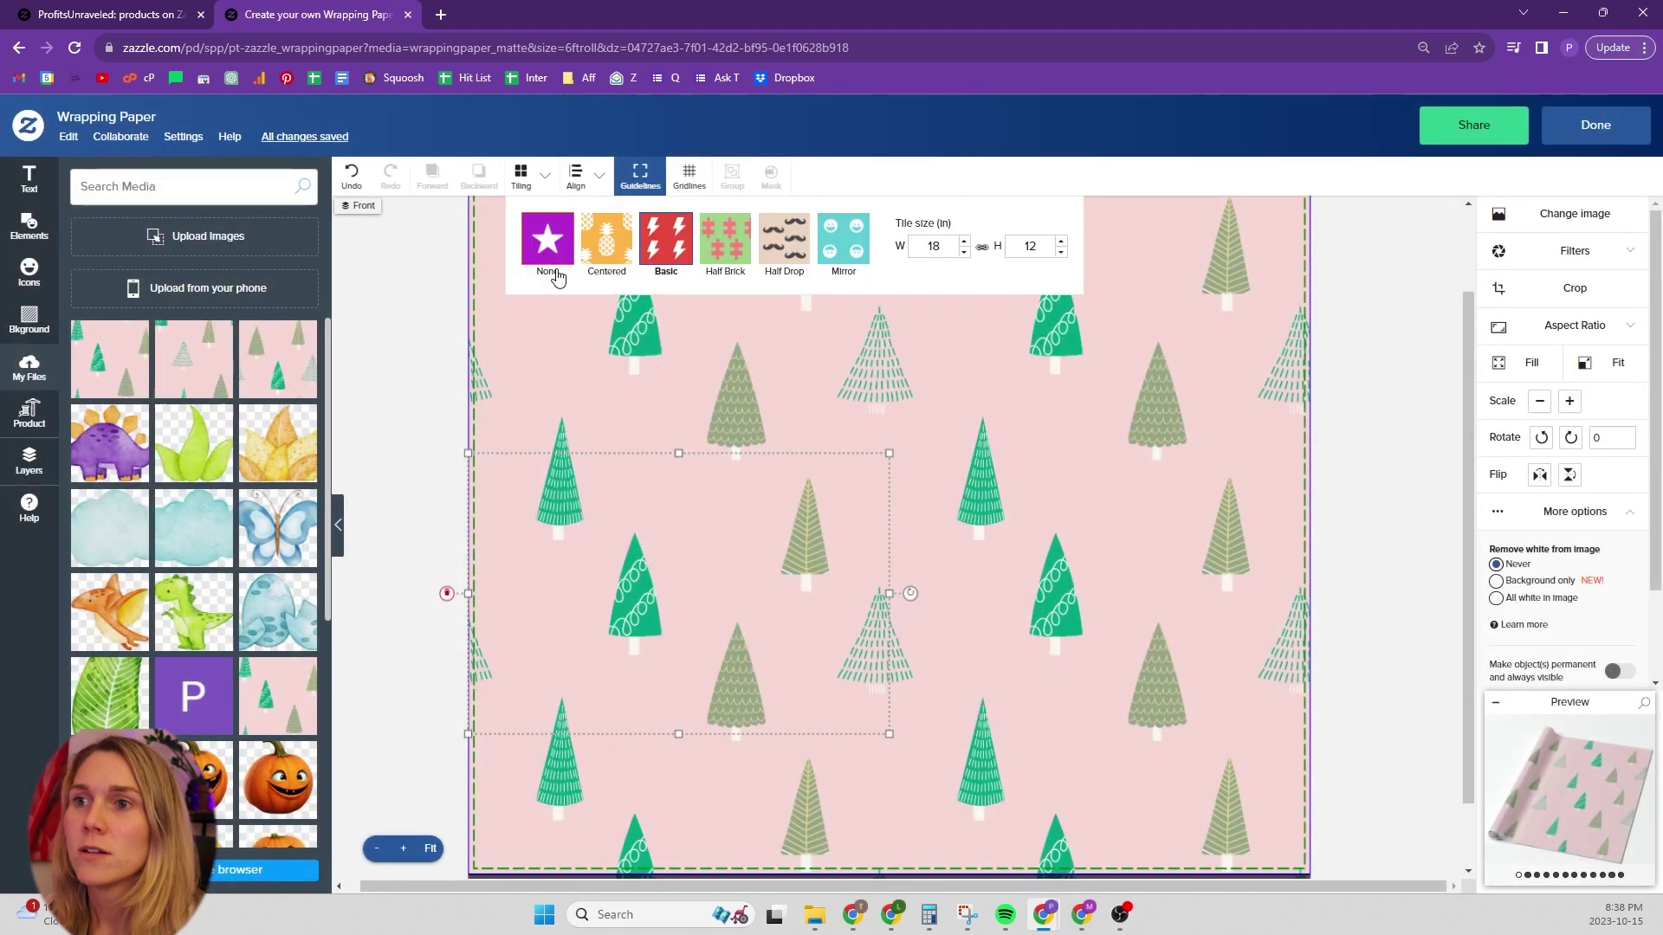
click(548, 251)
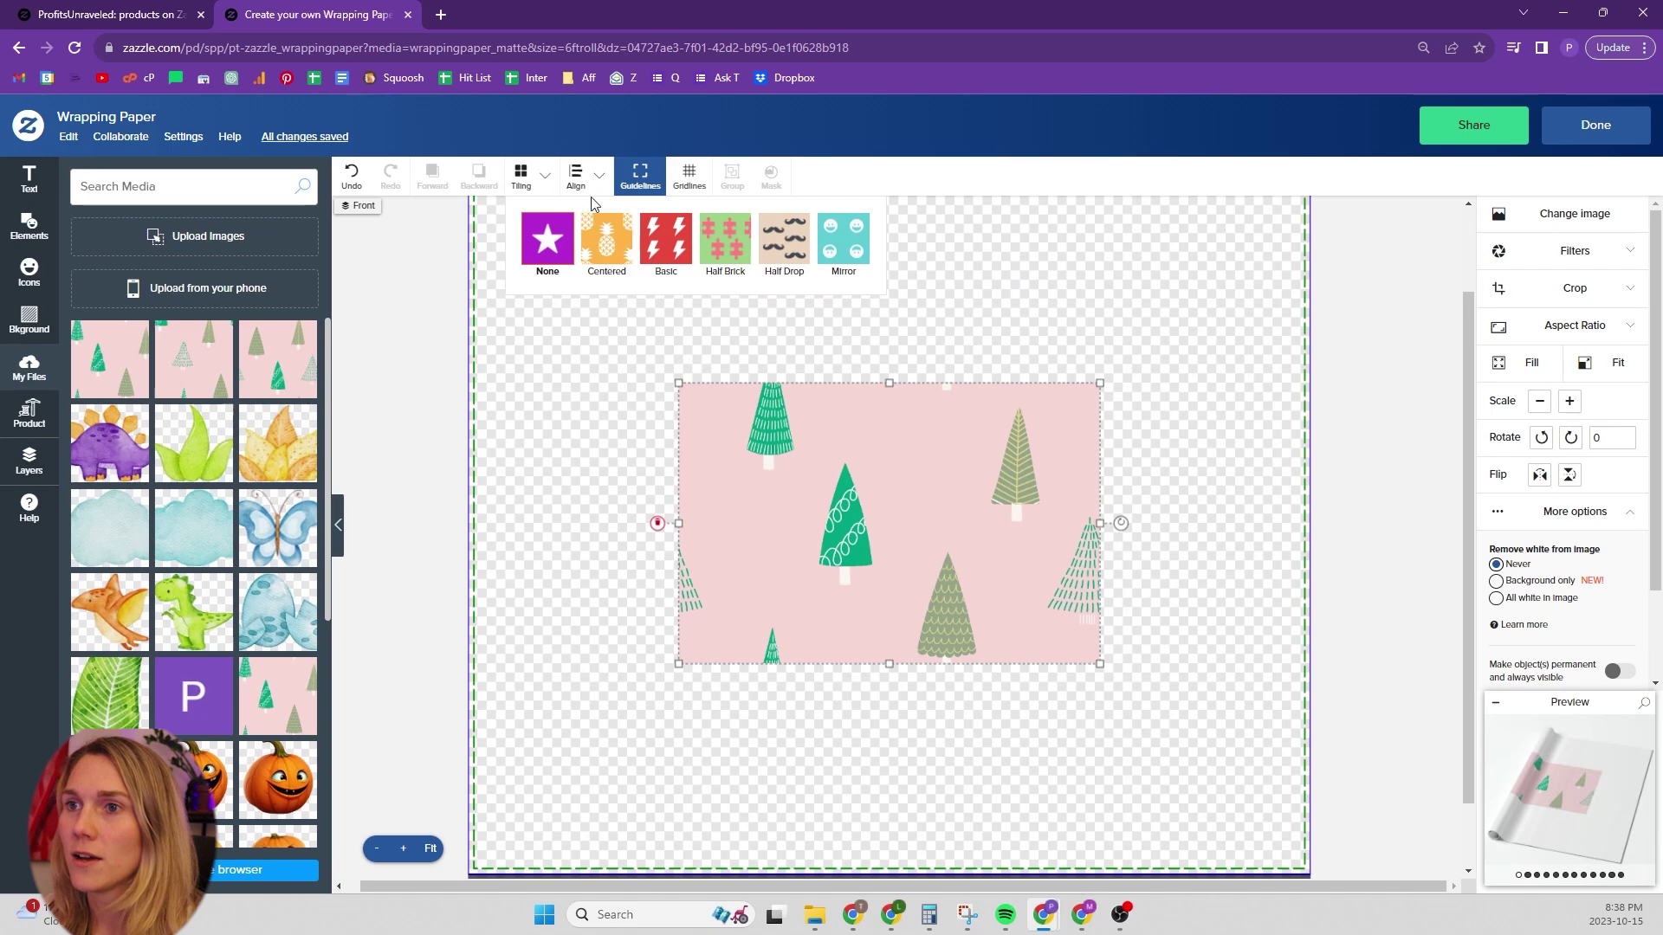
Zoom in and shrink the tree image even further
click(1231, 370)
click(411, 855)
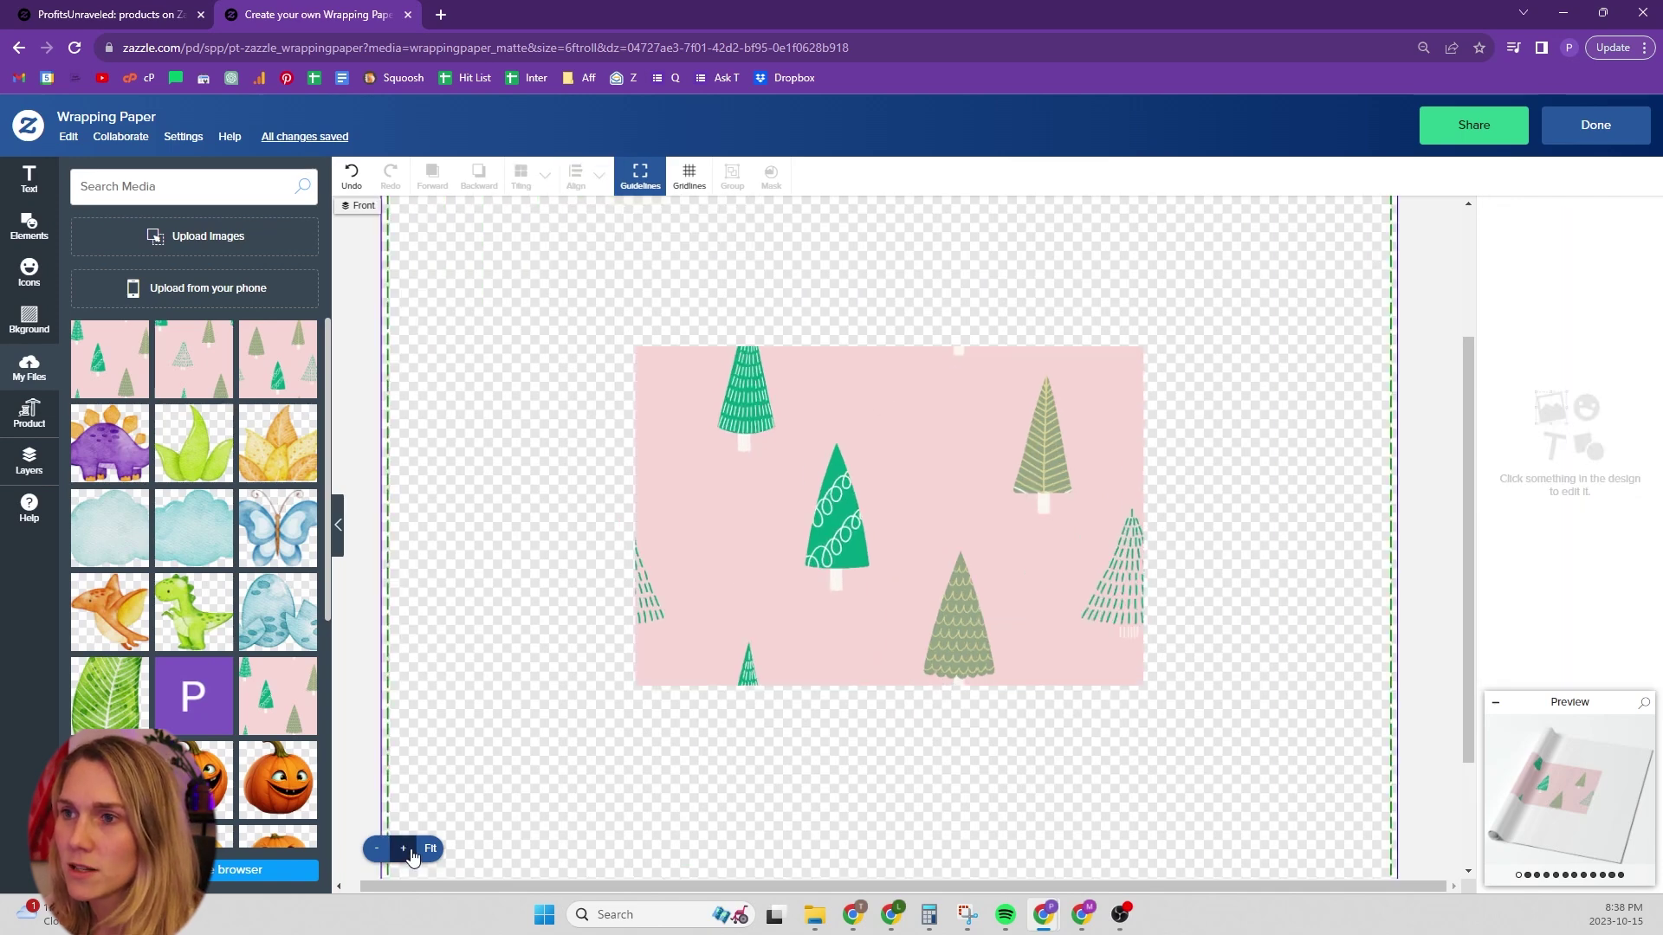
click(411, 855)
click(838, 468)
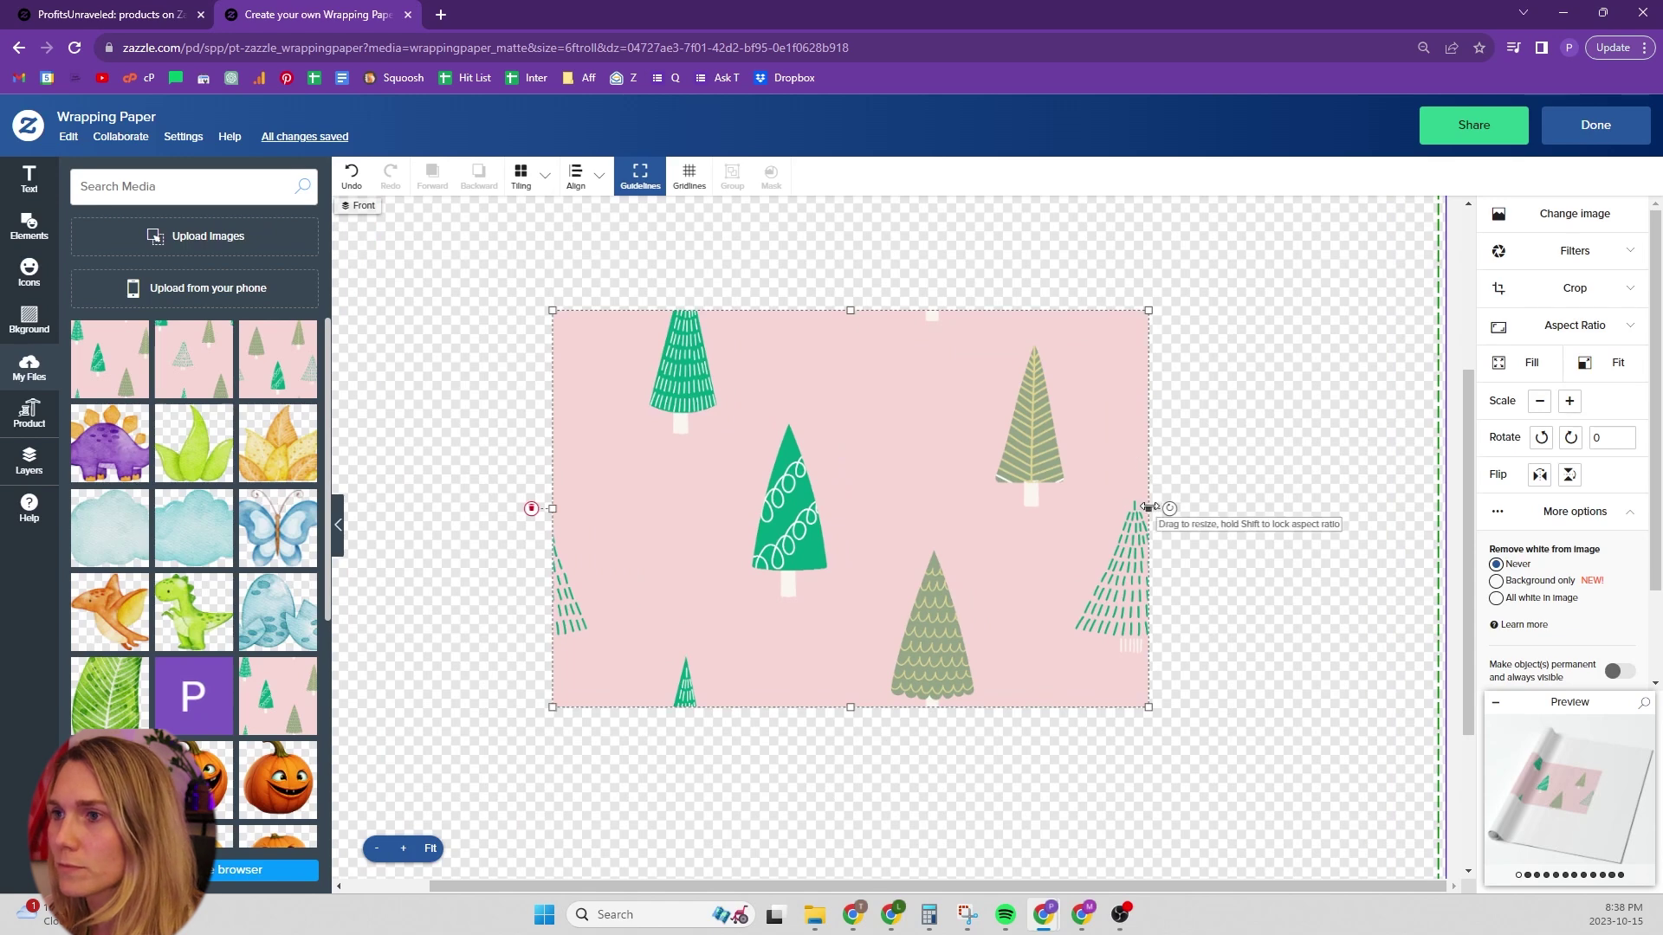
drag(1149, 507, 850, 523)
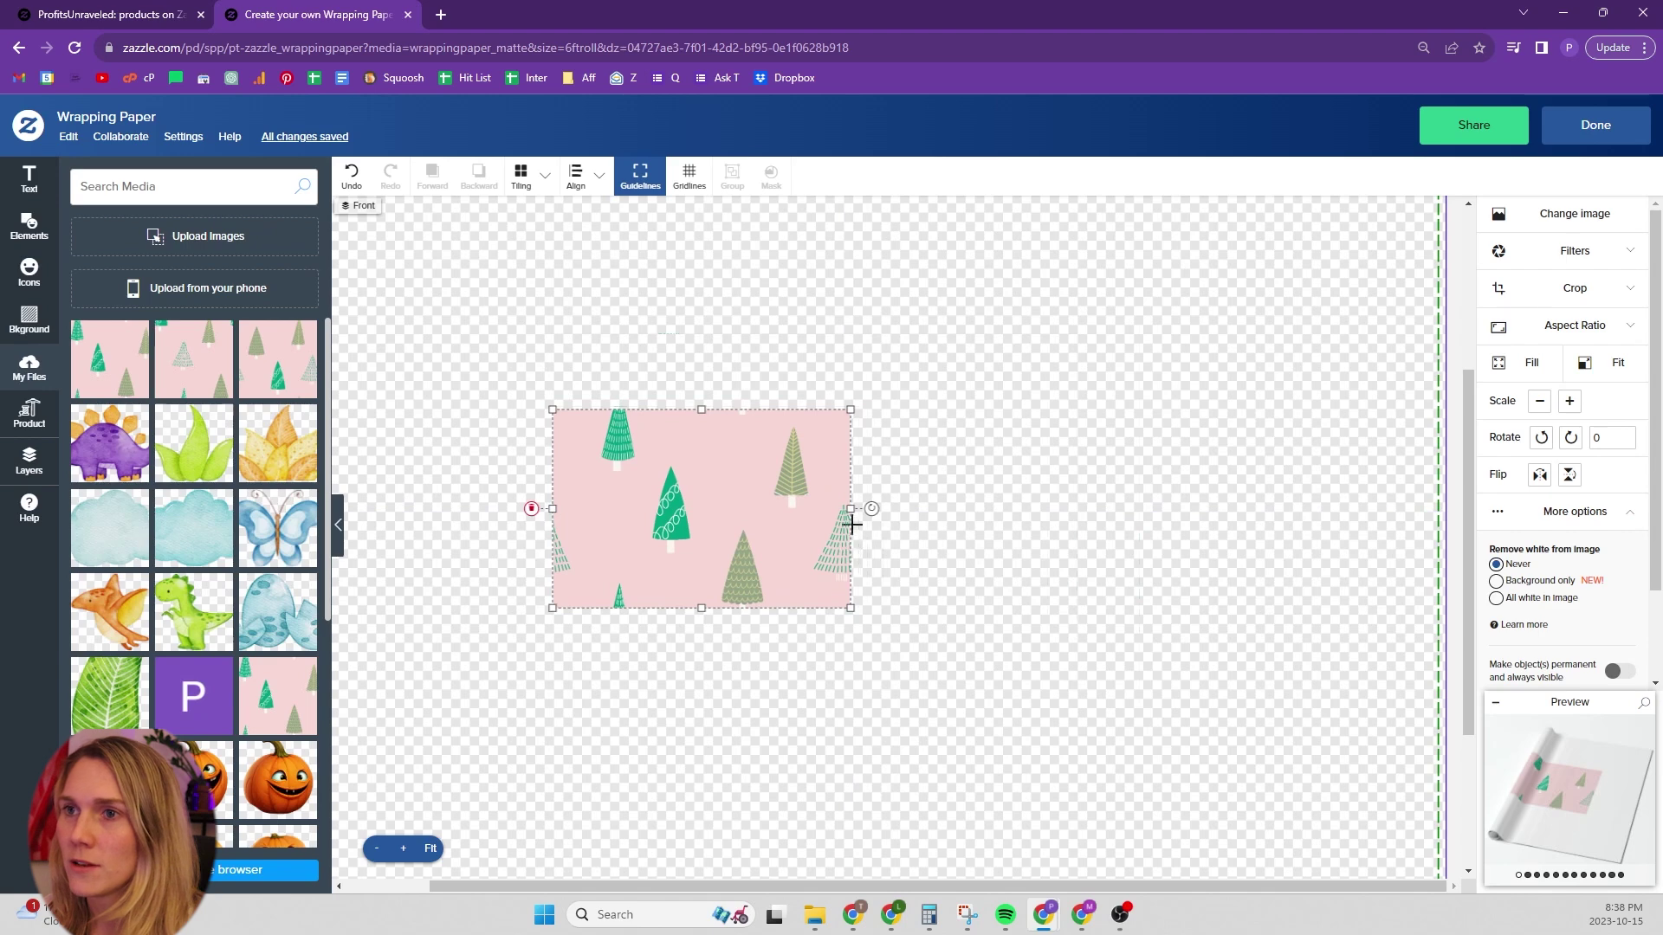
Tile the smaller trees as a dense Basic pattern and check the Seam preview
click(560, 176)
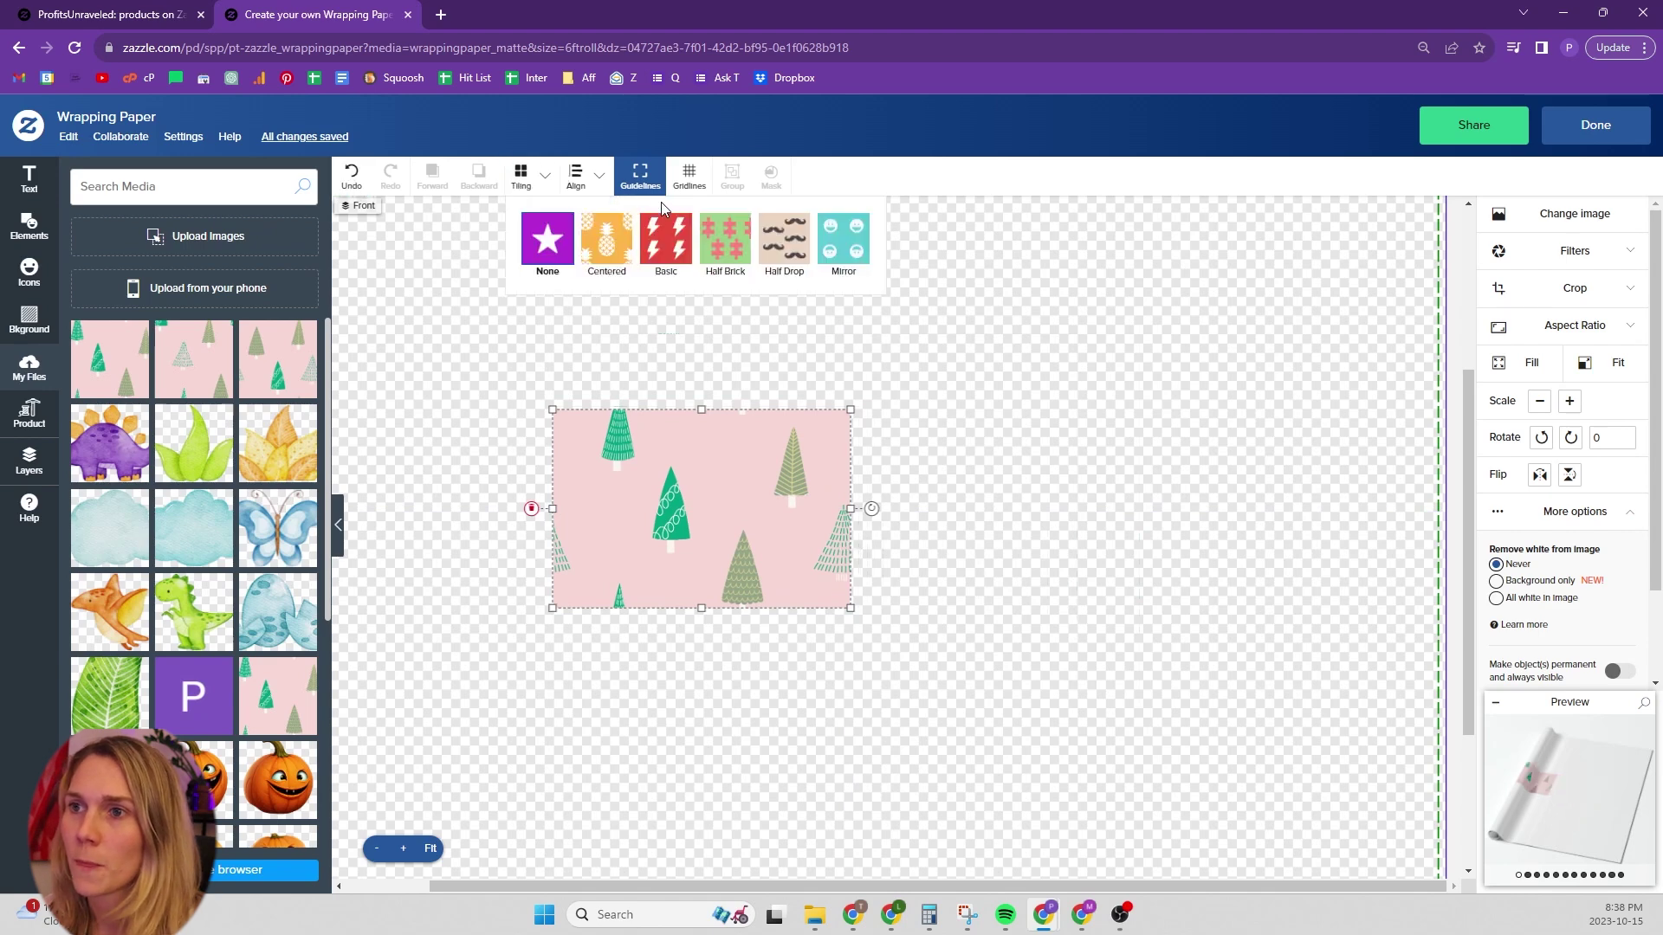
click(651, 246)
click(1559, 819)
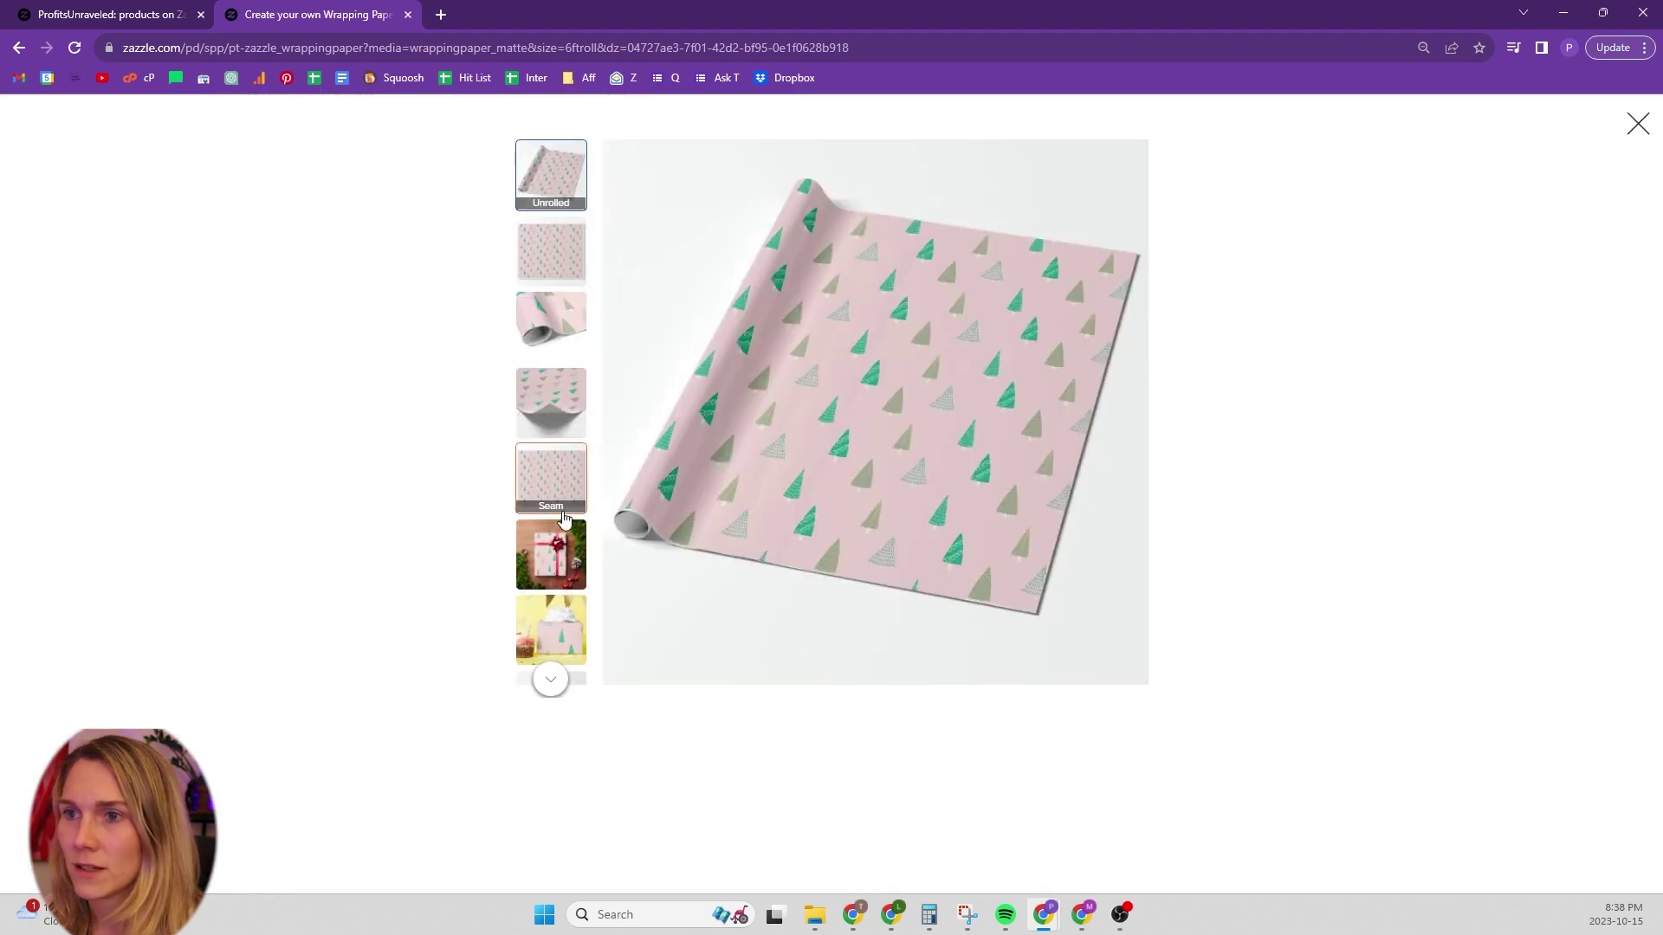
click(554, 476)
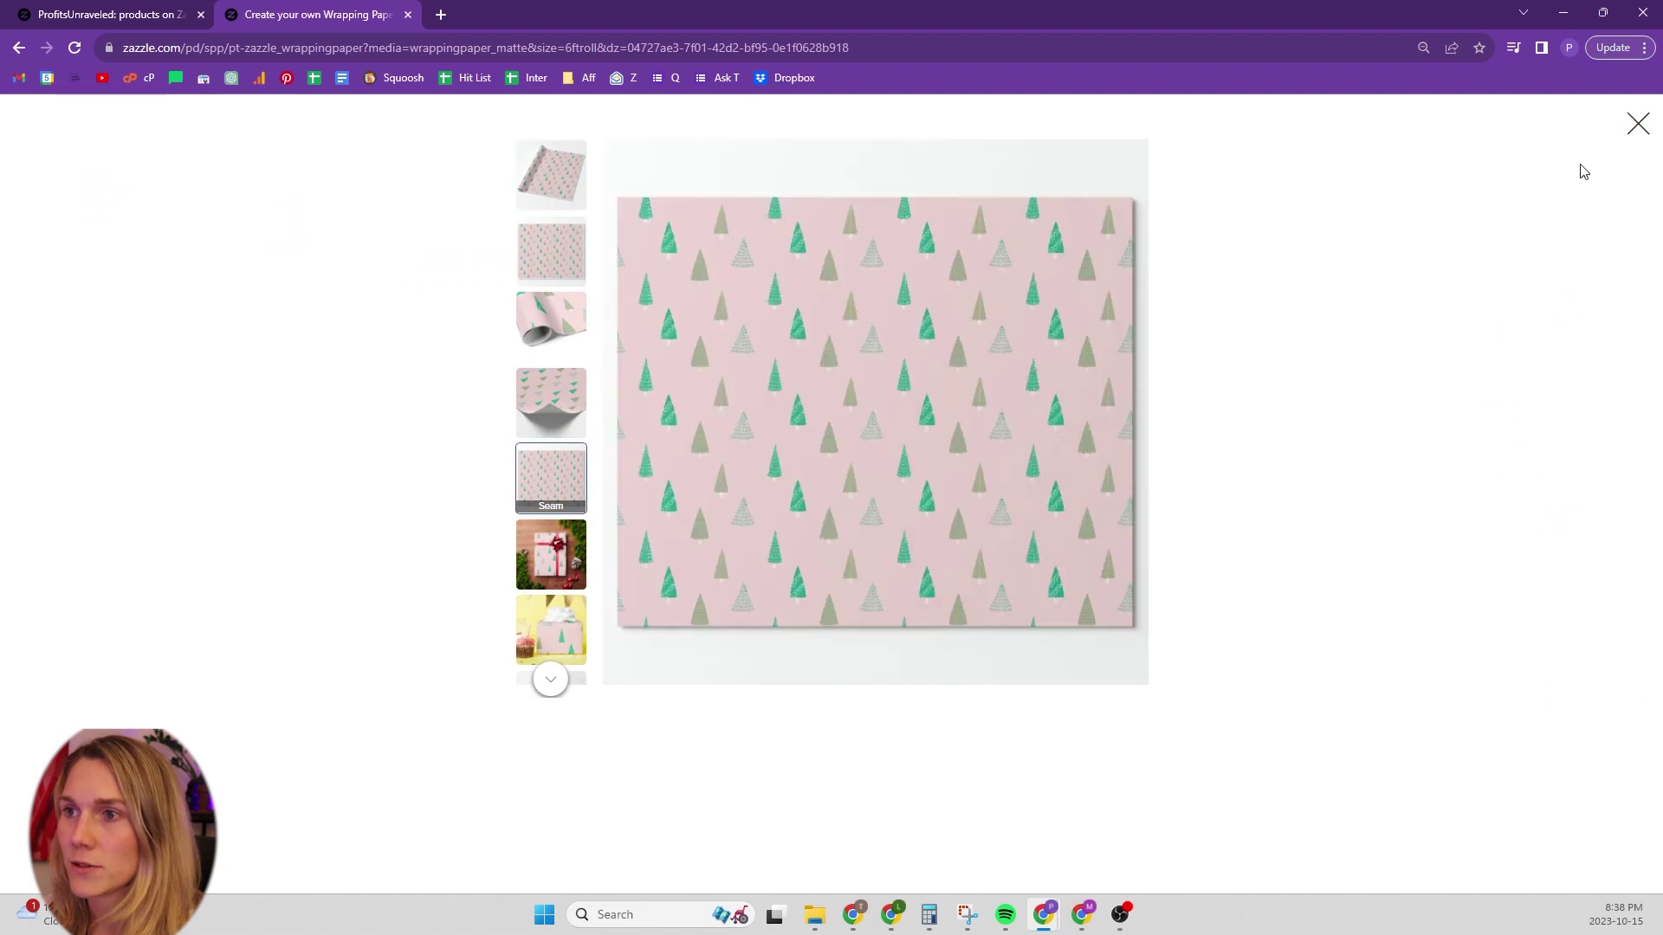
click(1637, 121)
Finish the design, select the Seam image on the product page, and enlarge it
click(1598, 123)
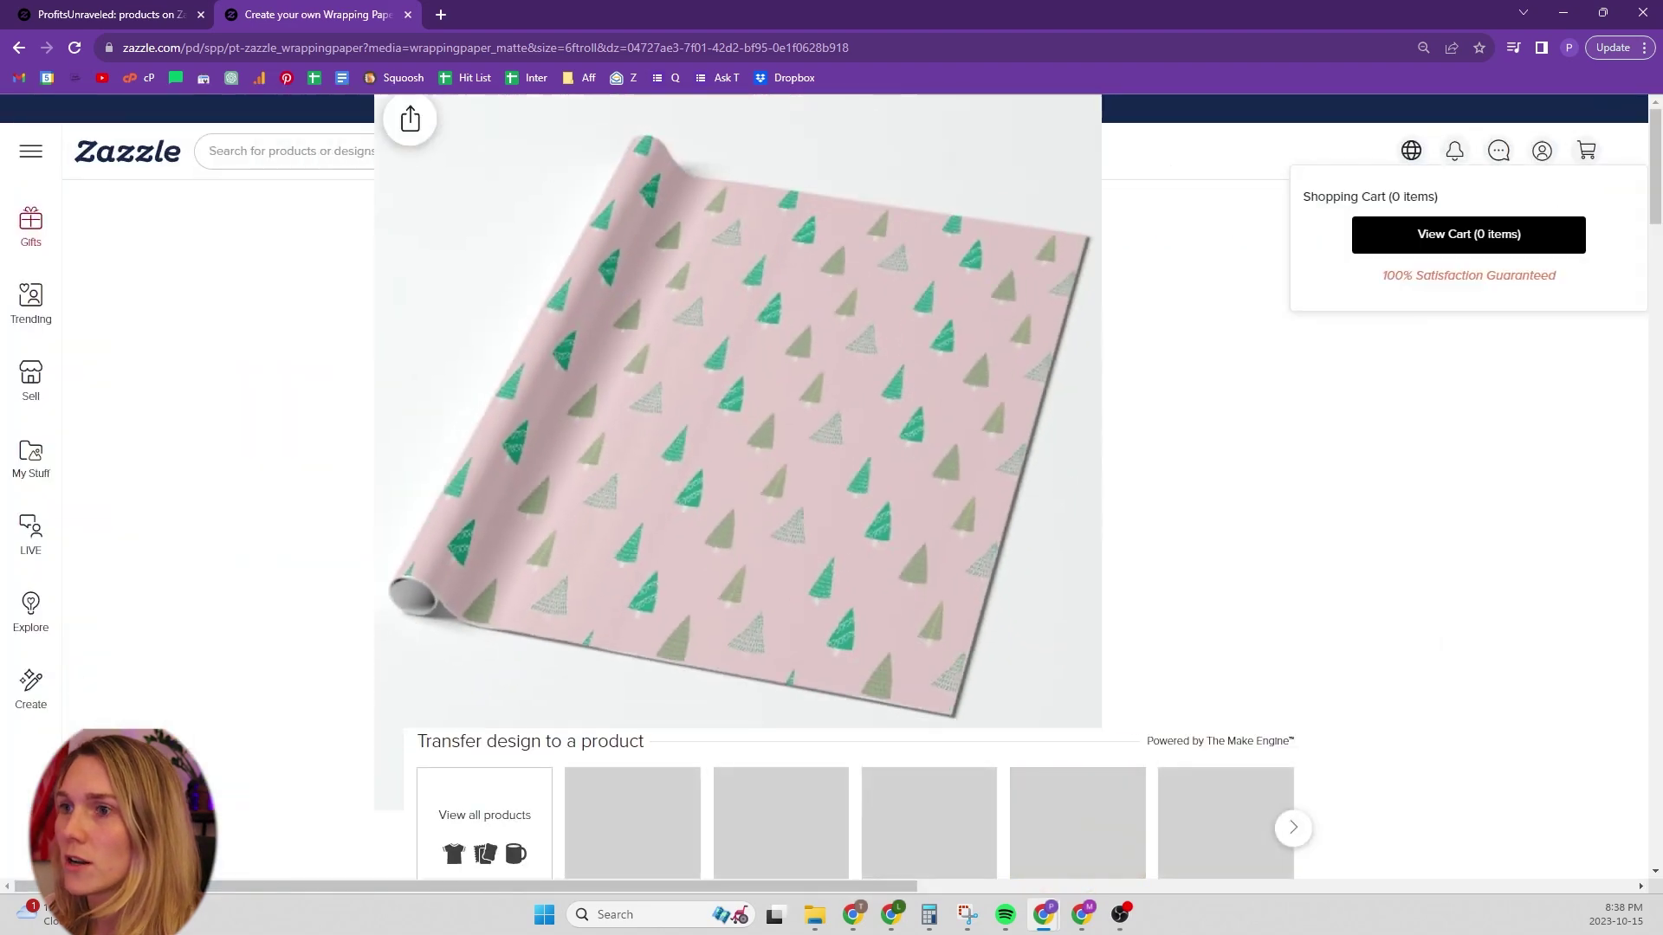
click(448, 500)
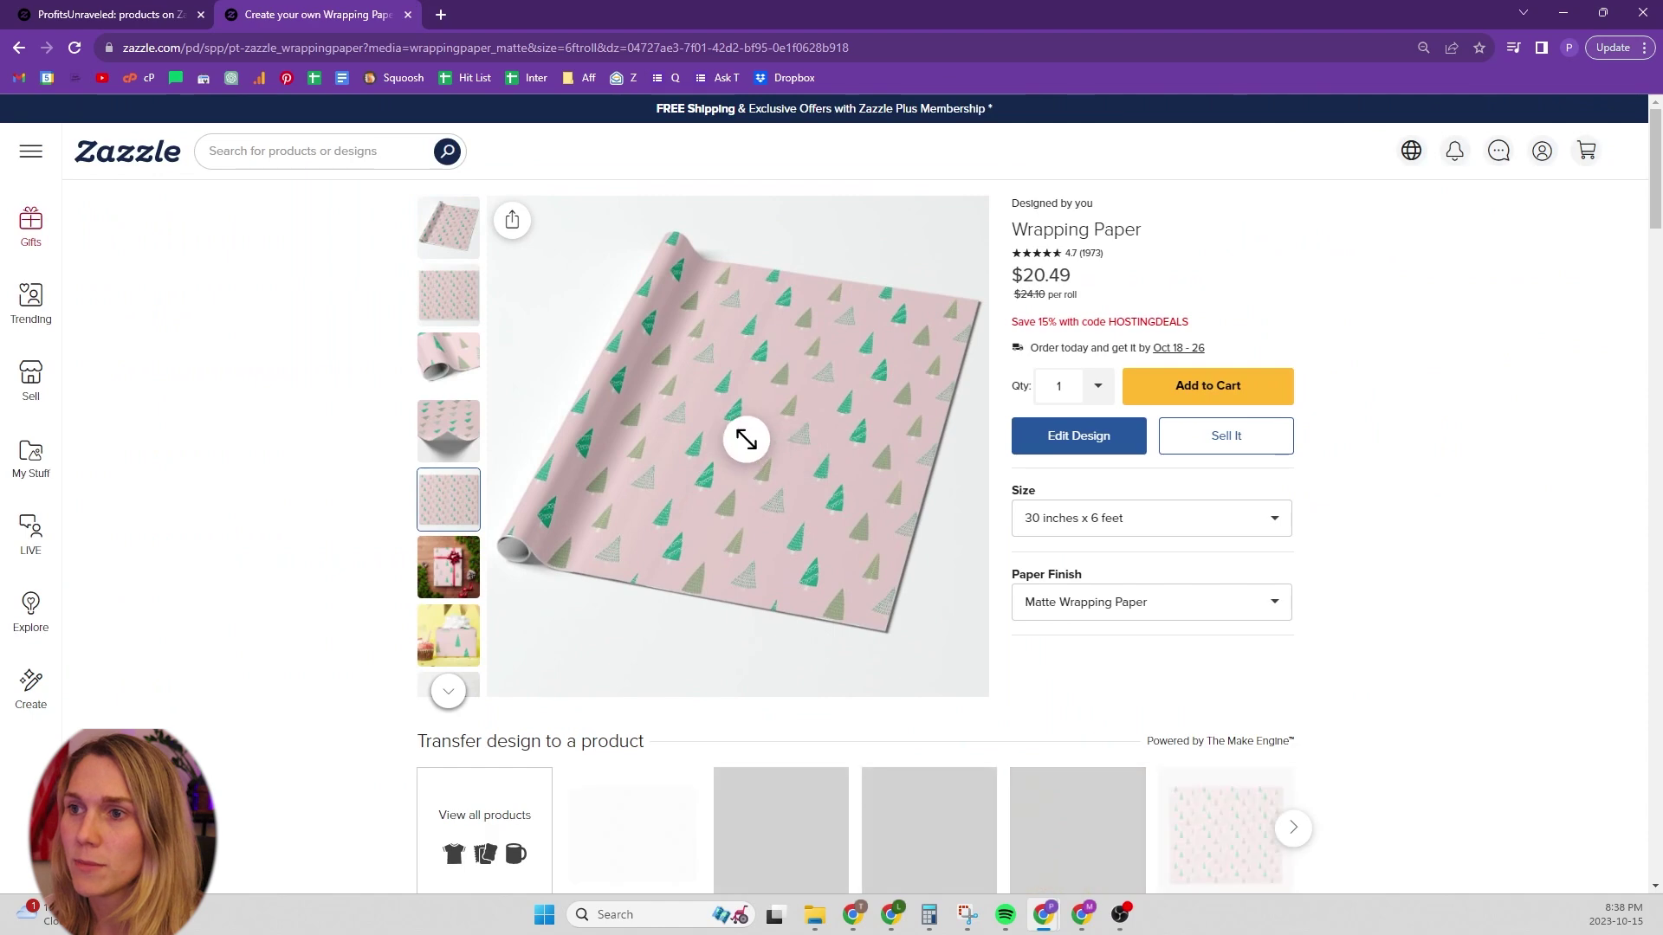
click(710, 426)
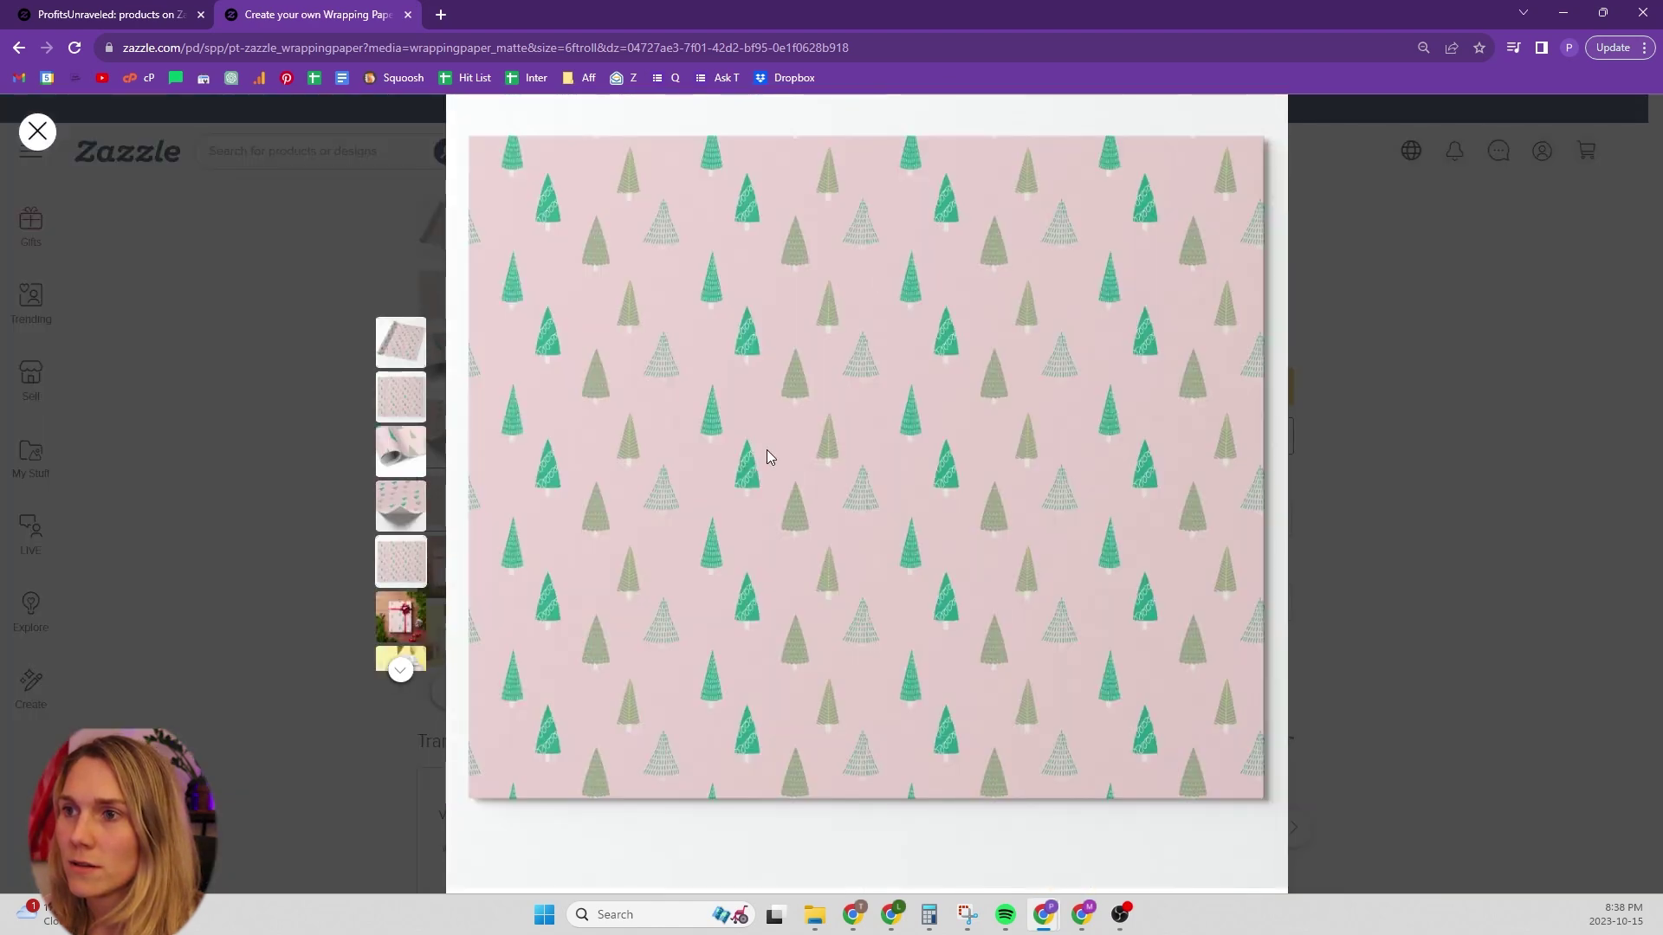